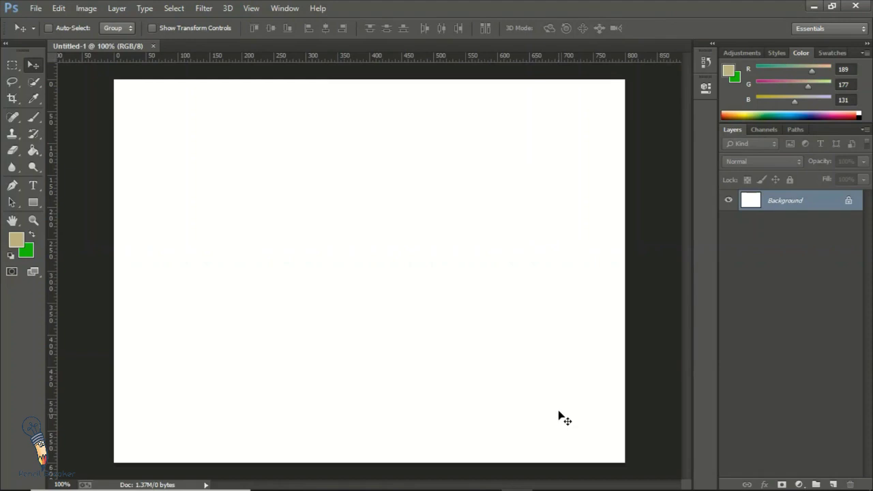
Replace the old Untitled-1 with a new 800 x 600 Web-preset document docked as a tab.
{"action": "left_click", "coordinate": [153, 46]}
{"action": "left_click", "coordinate": [37, 9]}
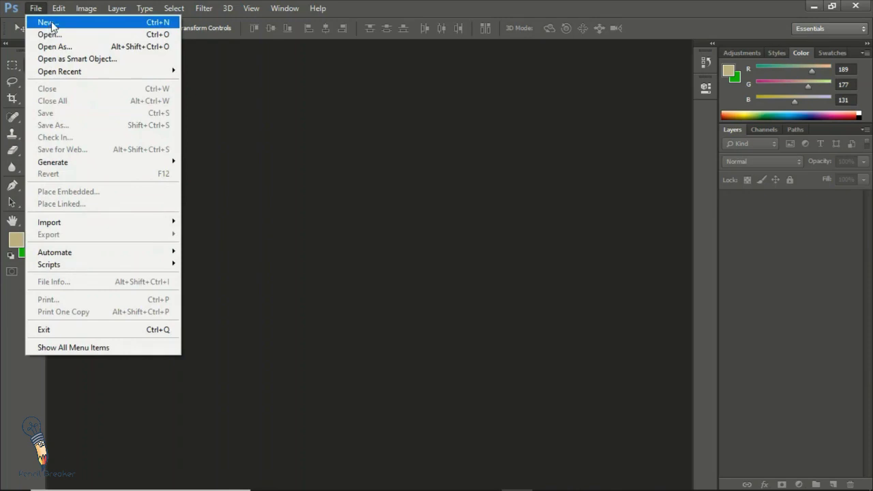
{"action": "left_click", "coordinate": [49, 26]}
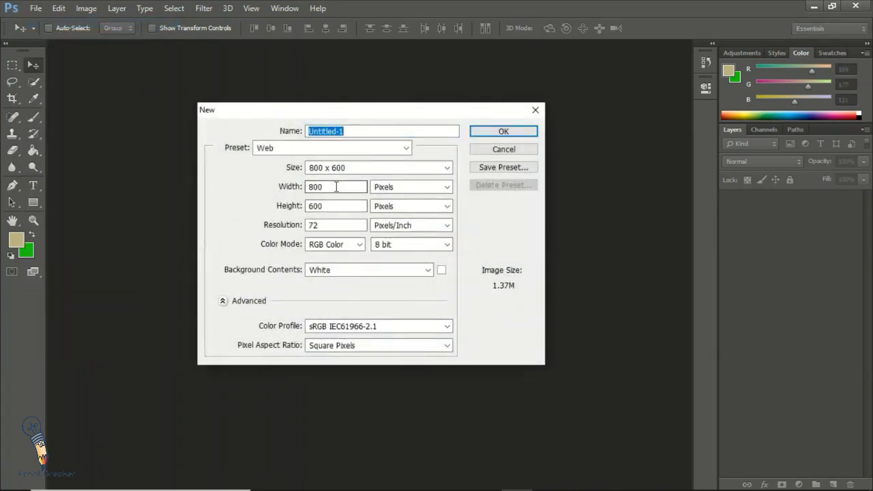
{"action": "left_click", "coordinate": [503, 132]}
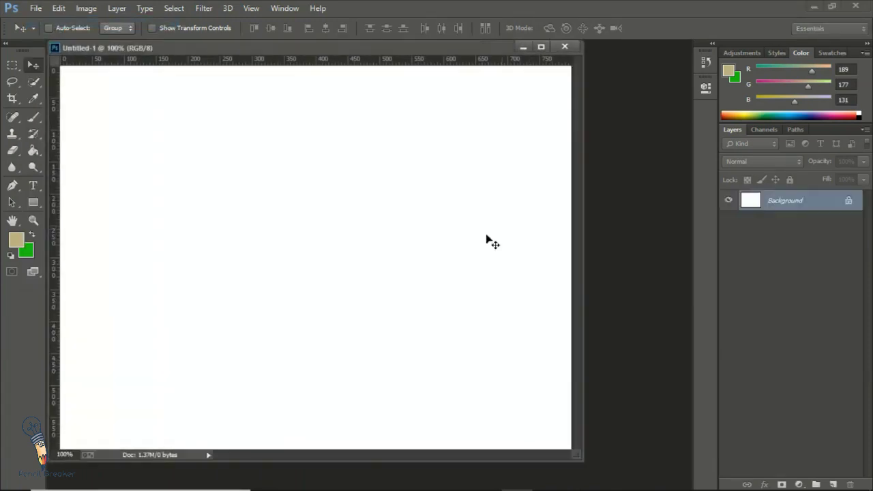
{"action": "left_click_drag", "start_coordinate": [426, 52], "coordinate": [421, 39]}
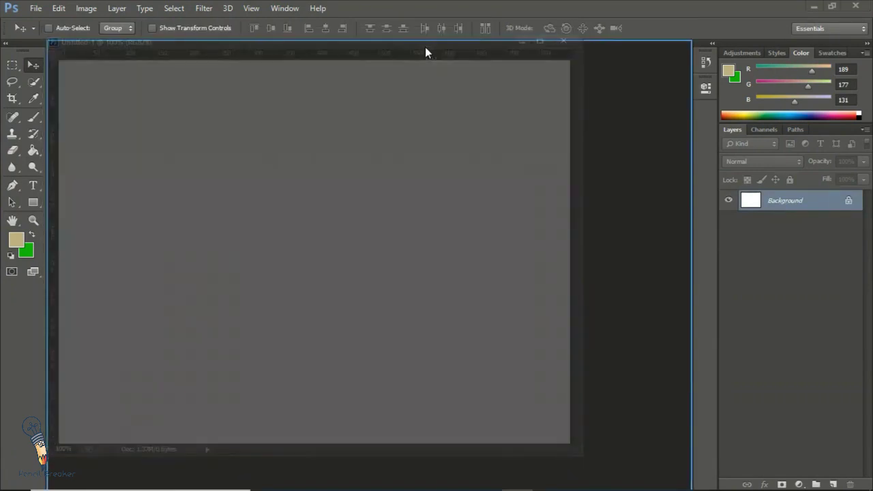
{"action": "left_click_drag", "start_coordinate": [421, 44], "coordinate": [425, 47]}
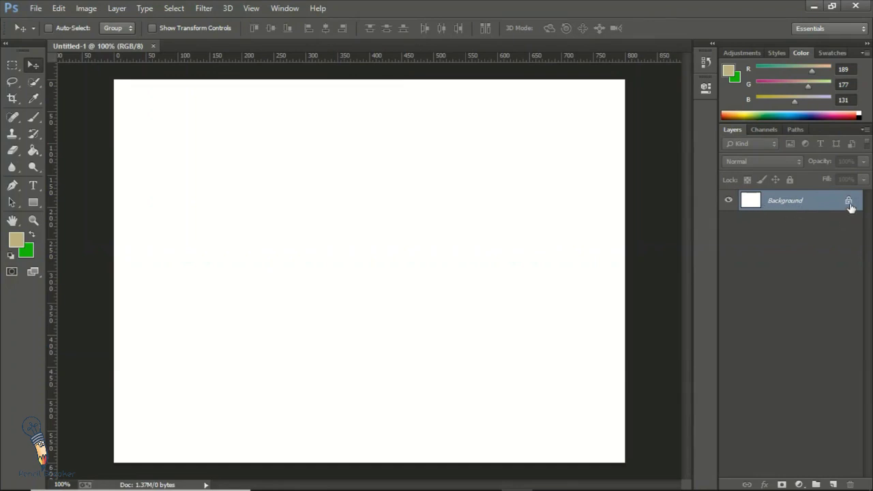
{"action": "left_click", "coordinate": [402, 226]}
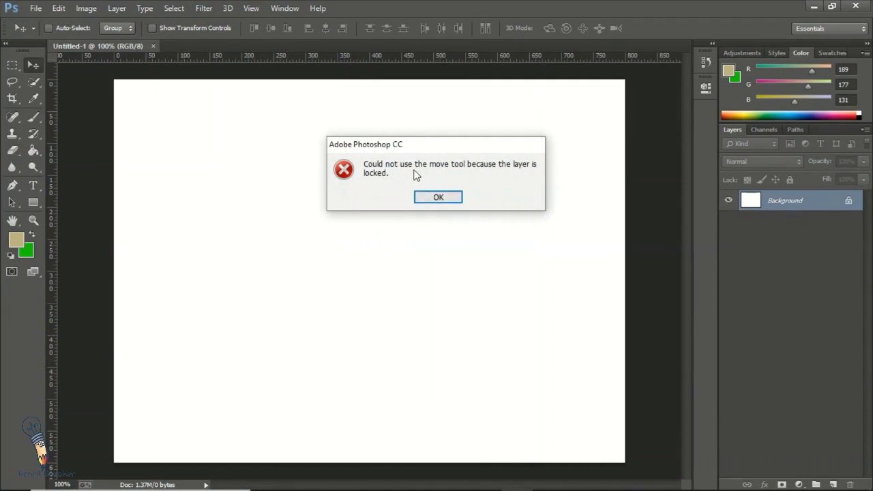
{"action": "left_click", "coordinate": [445, 198]}
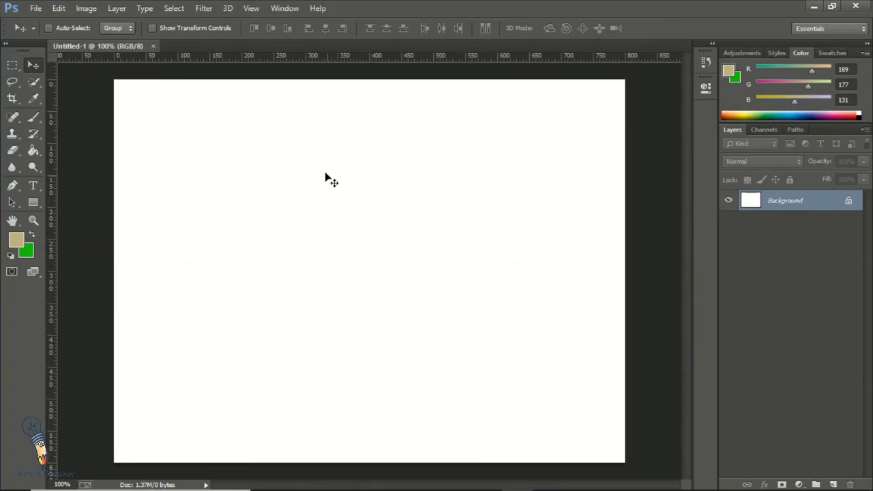
Open anton-darius-FCrgmqqvl-w-unsplash.jpg from the Downloads folder.
{"action": "left_click", "coordinate": [35, 9]}
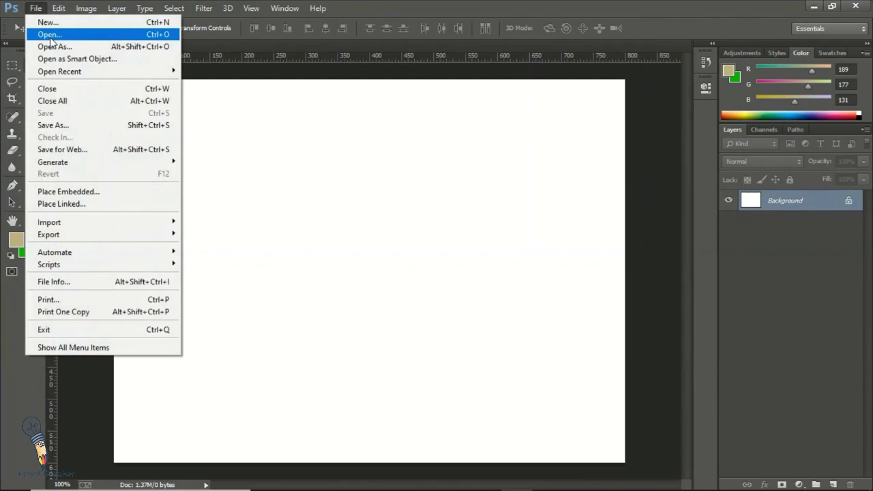
{"action": "left_click", "coordinate": [50, 36]}
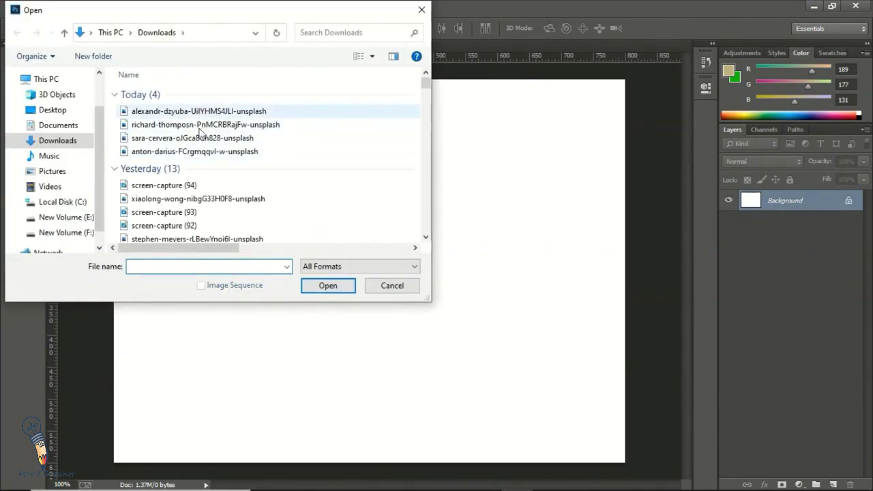
{"action": "left_click", "coordinate": [208, 155]}
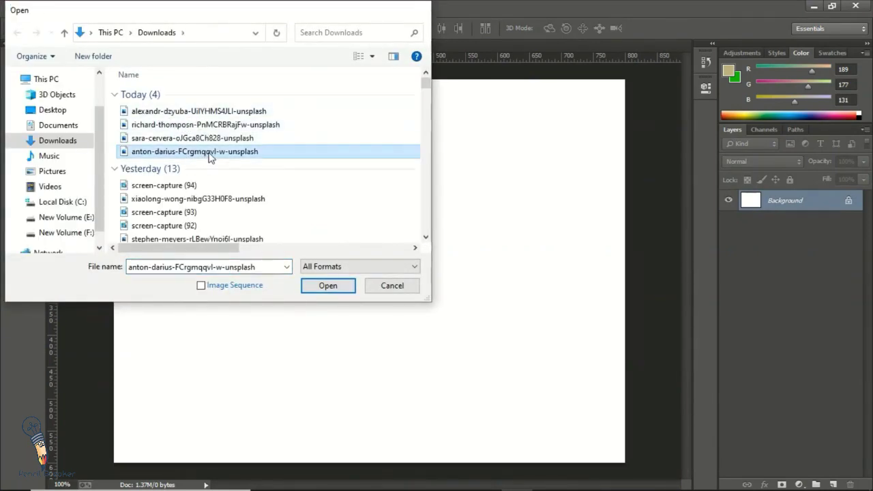
{"action": "double_click", "coordinate": [208, 154]}
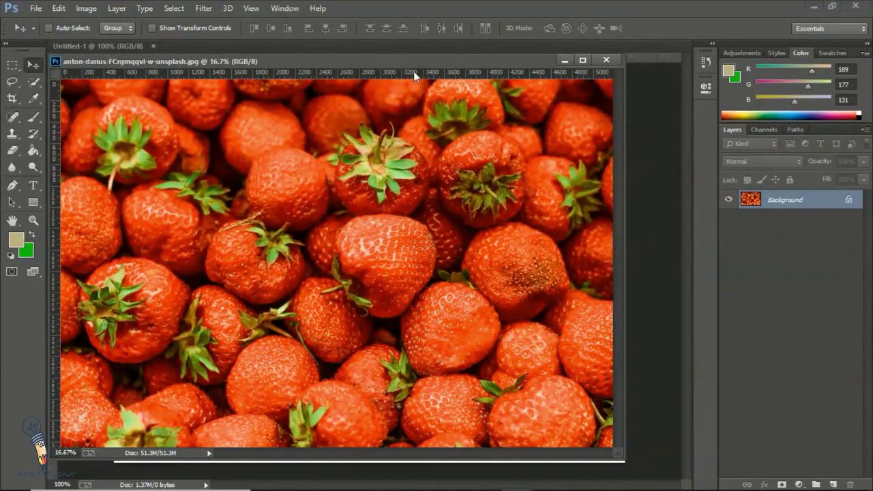
Dock the strawberry photo as a second tab and dismiss the Move tool's locked-layer error.
{"action": "left_click_drag", "start_coordinate": [413, 71], "coordinate": [429, 48]}
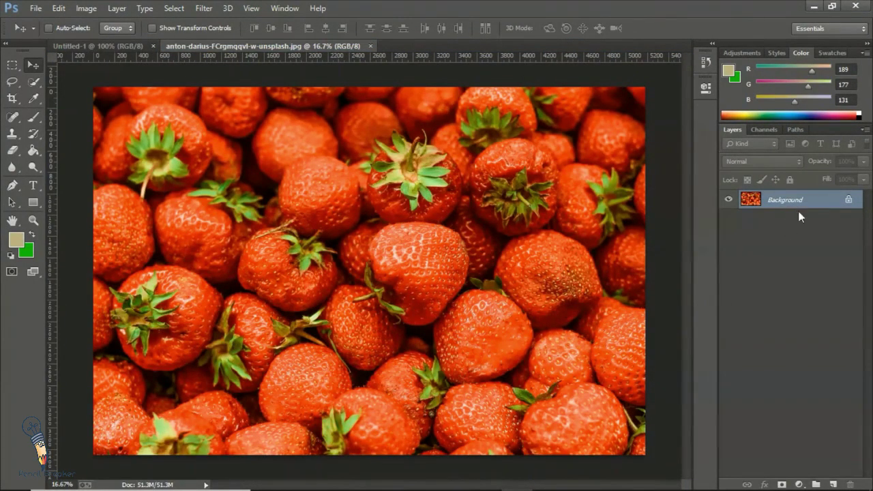
{"action": "left_click_drag", "start_coordinate": [308, 240], "coordinate": [375, 240]}
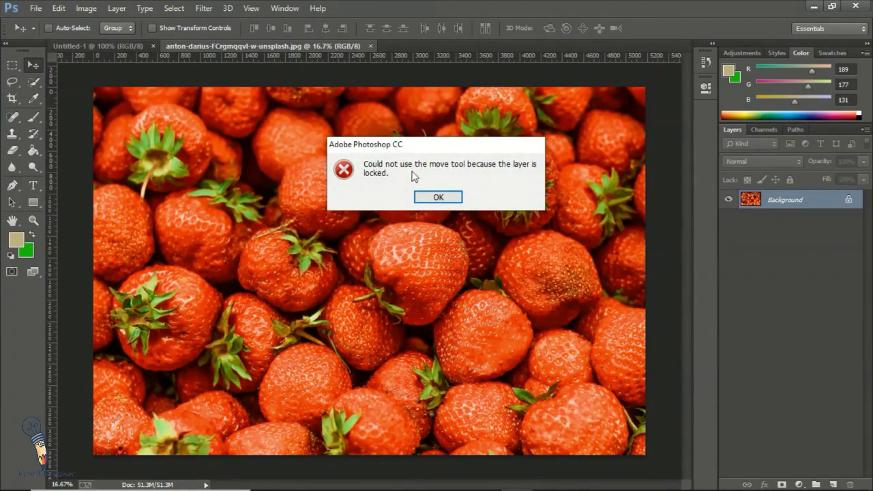
{"action": "left_click", "coordinate": [452, 196]}
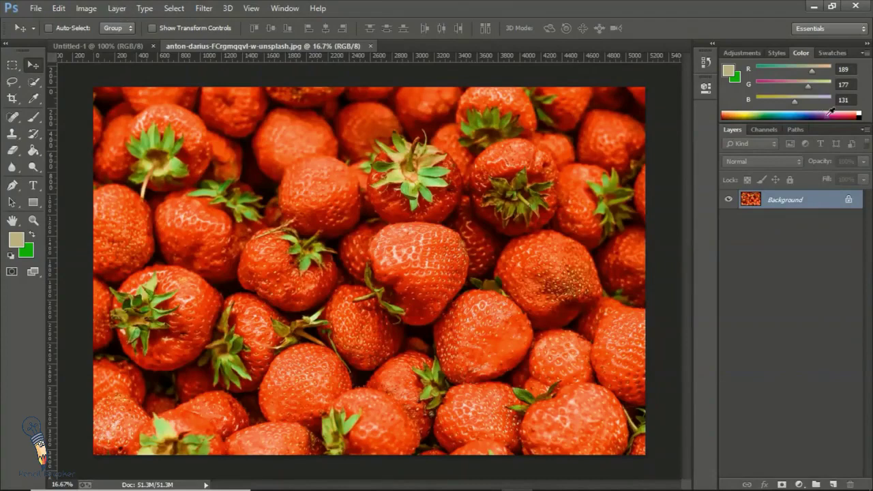
Create a transparent Layer 1 with Shift+Ctrl+N above the strawberry Background.
{"action": "left_click", "coordinate": [865, 130]}
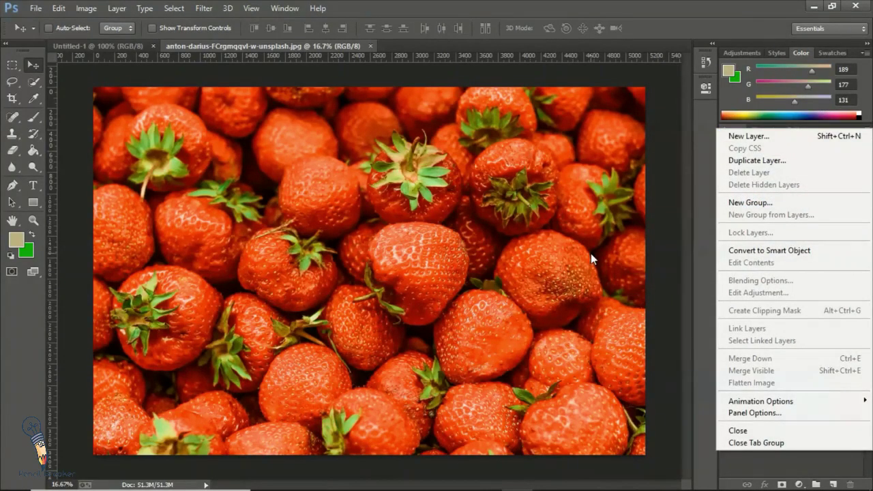
{"action": "left_click", "coordinate": [696, 199]}
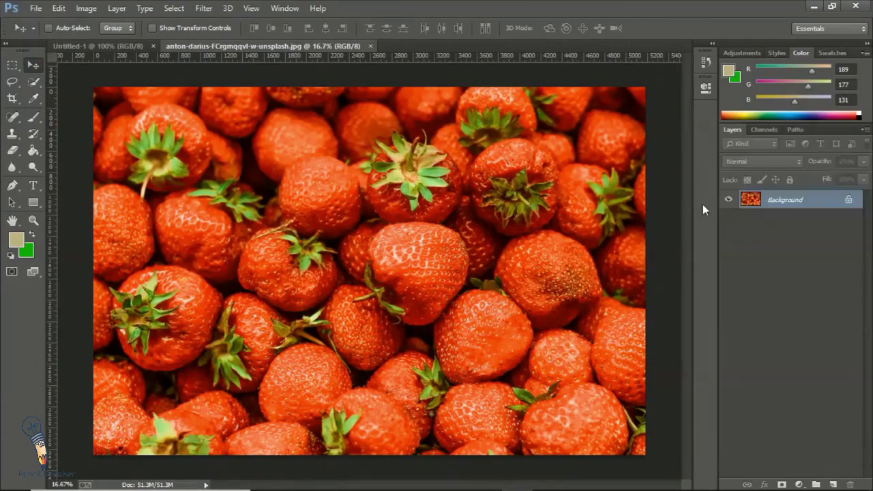
{"action": "key", "text": "ctrl+shift+n"}
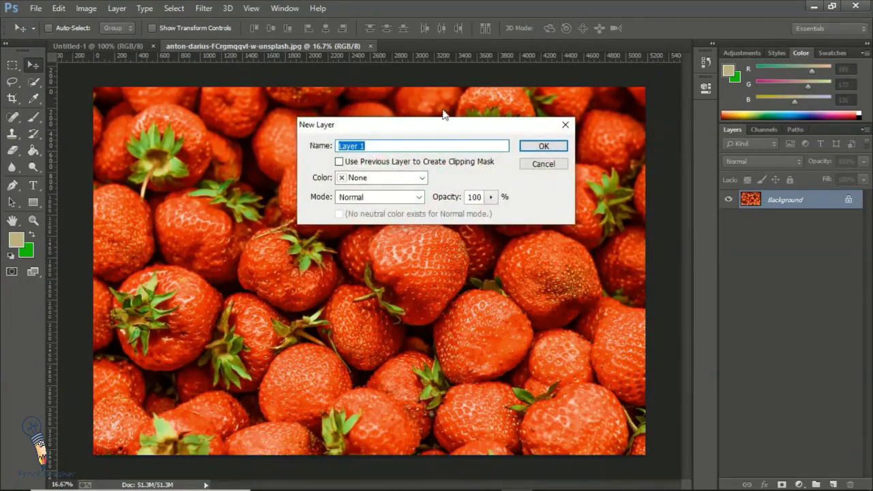
{"action": "left_click", "coordinate": [551, 148]}
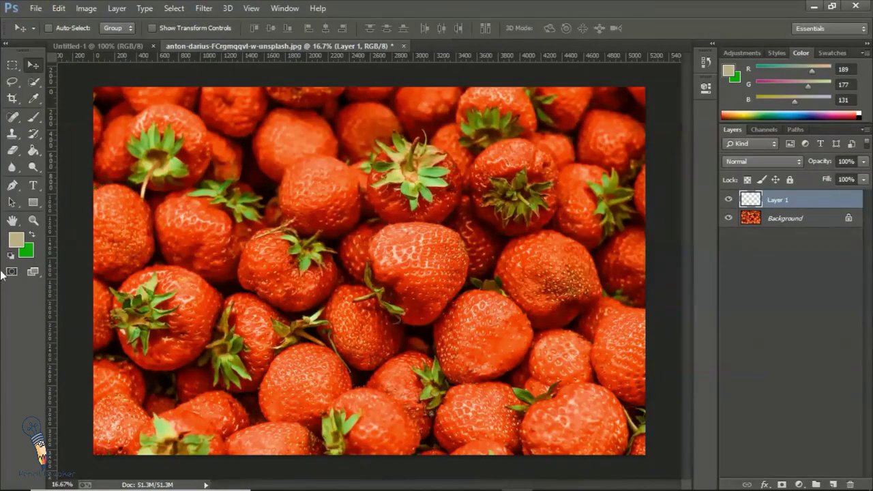
Paint a broad beige band across the strawberries with a 160 px standard brush.
{"action": "left_click", "coordinate": [38, 117]}
{"action": "left_click", "coordinate": [76, 117]}
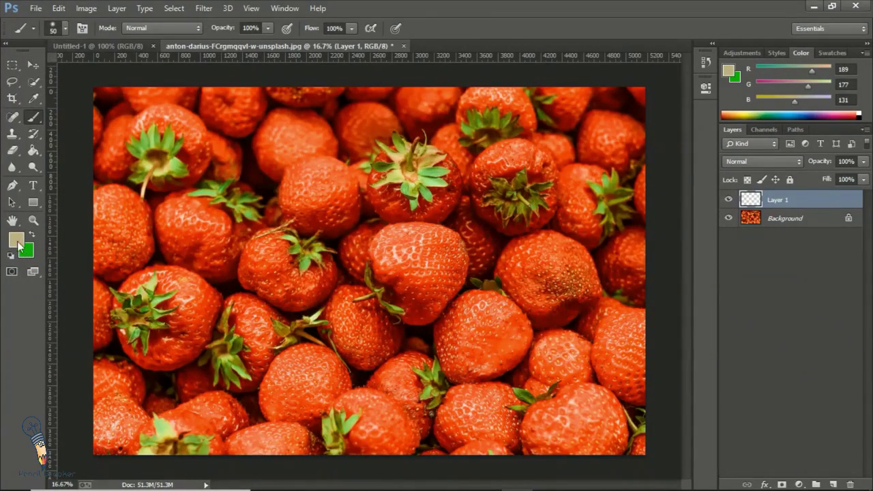
{"action": "left_click", "coordinate": [64, 29]}
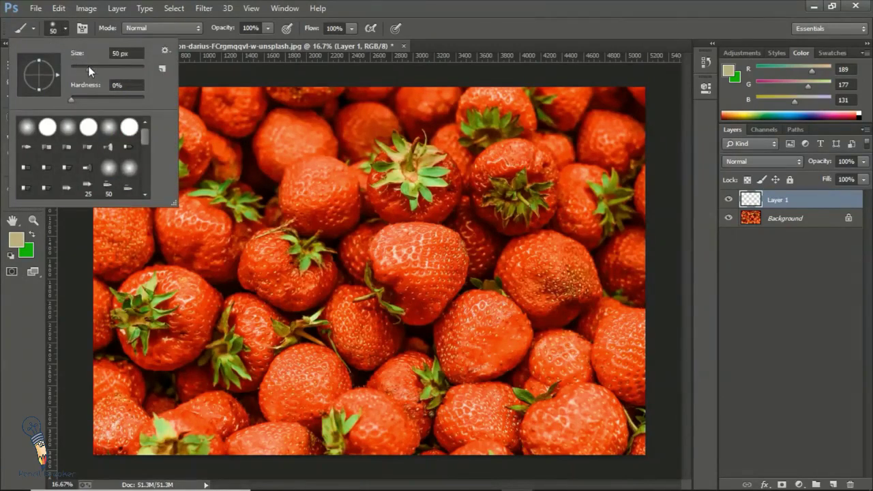
{"action": "left_click_drag", "start_coordinate": [88, 66], "coordinate": [101, 68]}
{"action": "left_click_drag", "start_coordinate": [109, 68], "coordinate": [121, 71]}
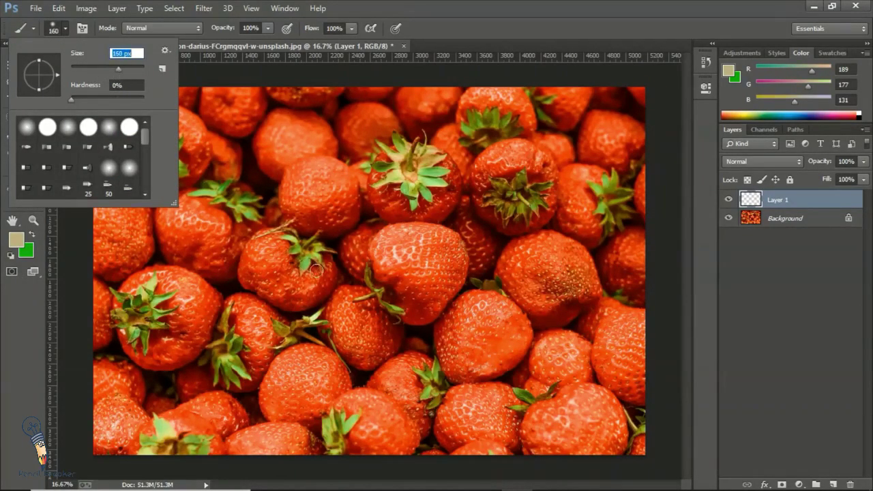
{"action": "mouse_move", "coordinate": [235, 253]}
{"action": "left_mouse_down"}
{"action": "mouse_move", "coordinate": [353, 250]}
{"action": "mouse_move", "coordinate": [392, 290]}
{"action": "mouse_move", "coordinate": [355, 316]}
{"action": "mouse_move", "coordinate": [215, 255]}
{"action": "mouse_move", "coordinate": [433, 290]}
{"action": "mouse_move", "coordinate": [266, 280]}
{"action": "mouse_move", "coordinate": [478, 259]}
{"action": "mouse_move", "coordinate": [458, 276]}
{"action": "left_mouse_up"}
{"action": "mouse_move", "coordinate": [229, 252]}
{"action": "left_mouse_down"}
{"action": "mouse_move", "coordinate": [273, 298]}
{"action": "mouse_move", "coordinate": [501, 281]}
{"action": "mouse_move", "coordinate": [477, 246]}
{"action": "mouse_move", "coordinate": [227, 282]}
{"action": "mouse_move", "coordinate": [488, 276]}
{"action": "left_mouse_up"}
Move the beige band up about 90 px, then select the strawberry Background layer.
{"action": "left_click", "coordinate": [33, 64]}
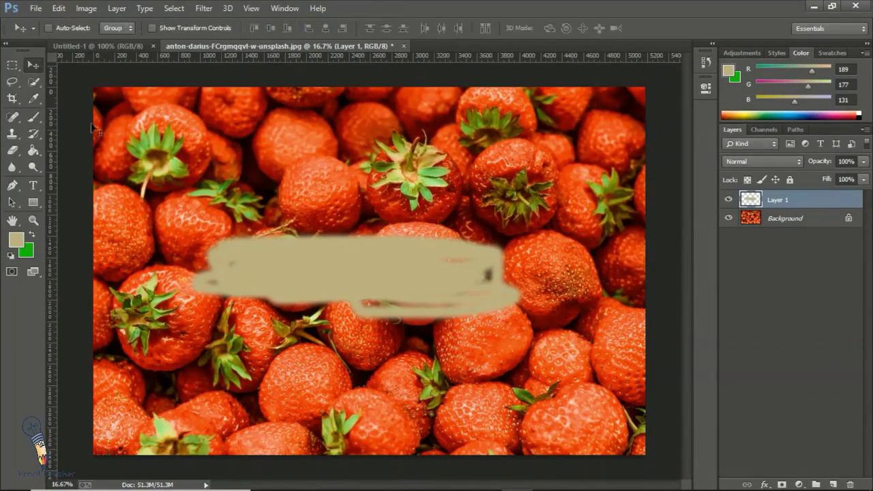
{"action": "mouse_move", "coordinate": [302, 246]}
{"action": "left_mouse_down"}
{"action": "mouse_move", "coordinate": [310, 229]}
{"action": "mouse_move", "coordinate": [306, 186]}
{"action": "mouse_move", "coordinate": [311, 208]}
{"action": "left_mouse_up"}
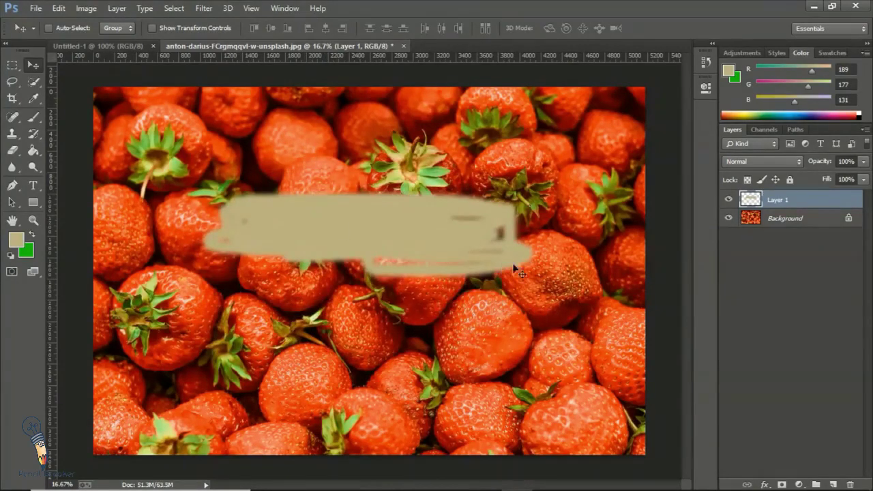
{"action": "left_click", "coordinate": [781, 221]}
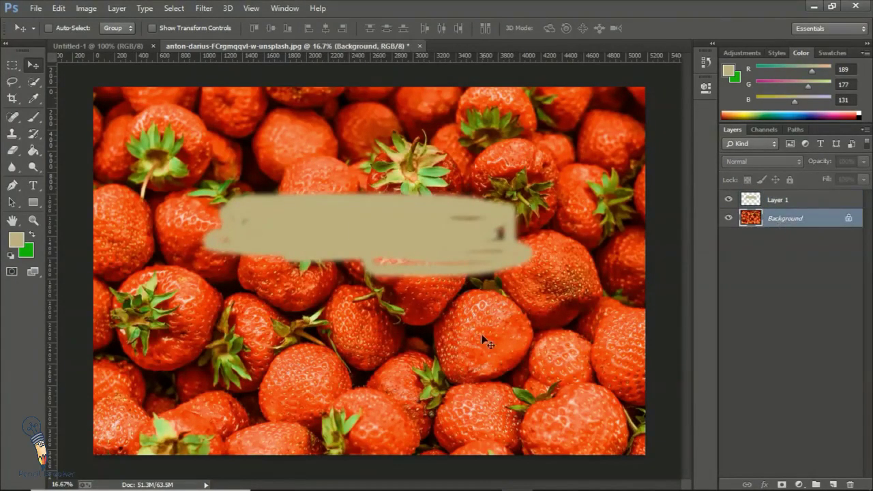
After the locked-Background error, select Layer 1 and lower its opacity to 56%.
{"action": "left_click_drag", "start_coordinate": [485, 338], "coordinate": [487, 292]}
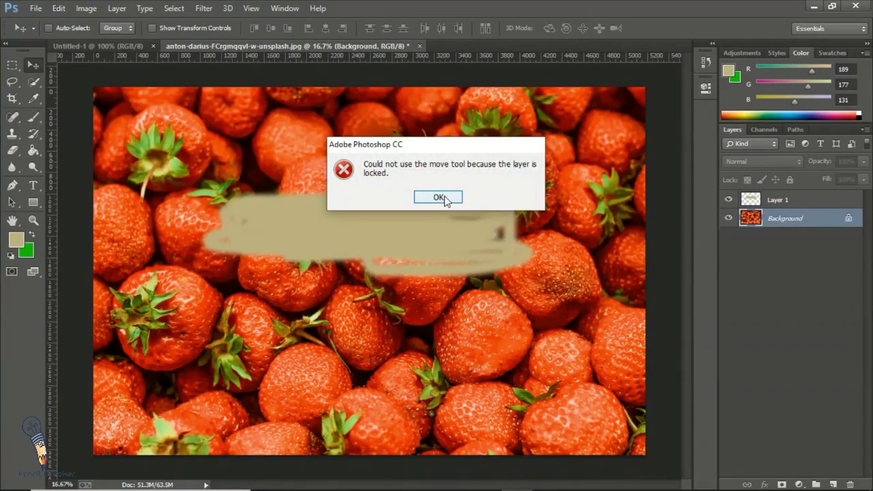
{"action": "left_click", "coordinate": [439, 198]}
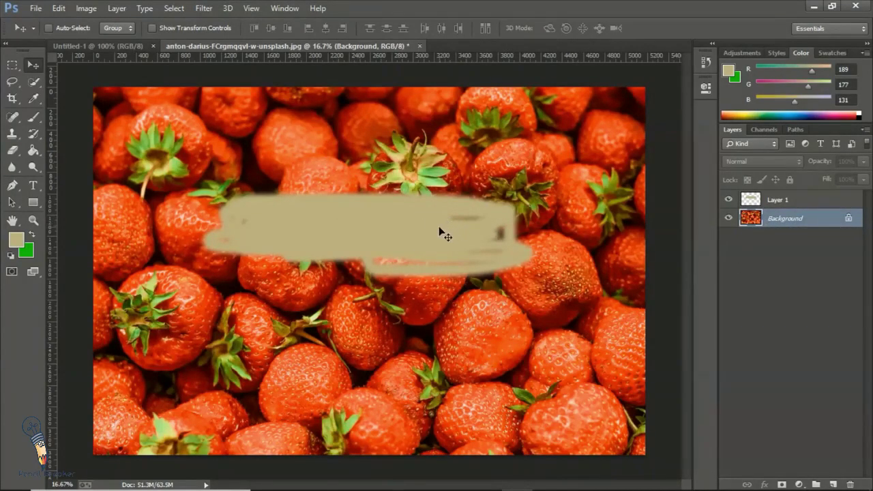
{"action": "left_click", "coordinate": [788, 201]}
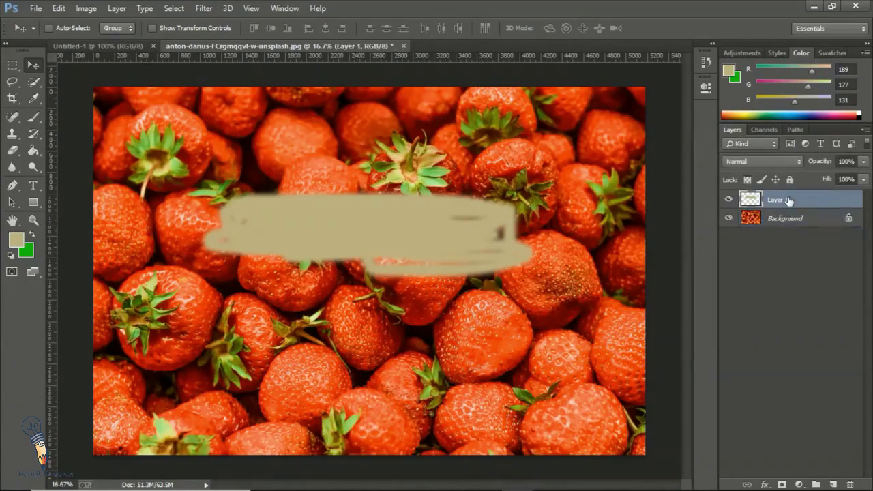
{"action": "left_click", "coordinate": [863, 179]}
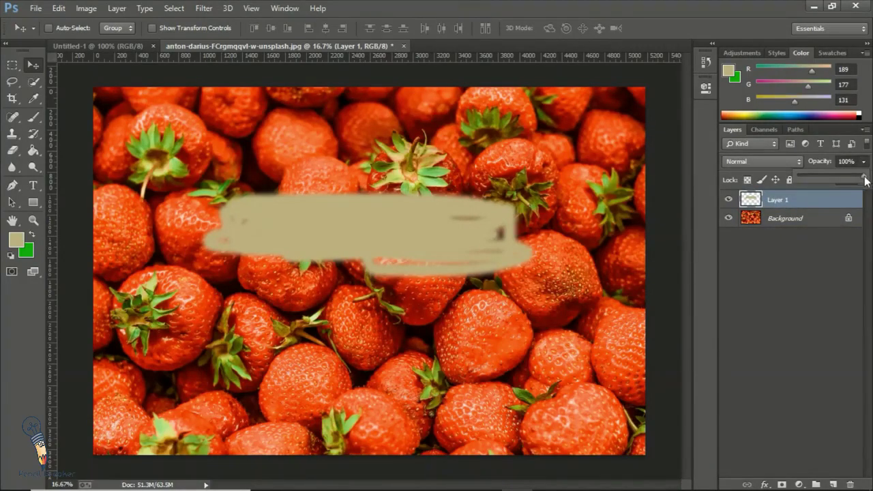
{"action": "mouse_move", "coordinate": [865, 178]}
{"action": "left_mouse_down"}
{"action": "mouse_move", "coordinate": [814, 186]}
{"action": "mouse_move", "coordinate": [822, 186]}
{"action": "left_mouse_up"}
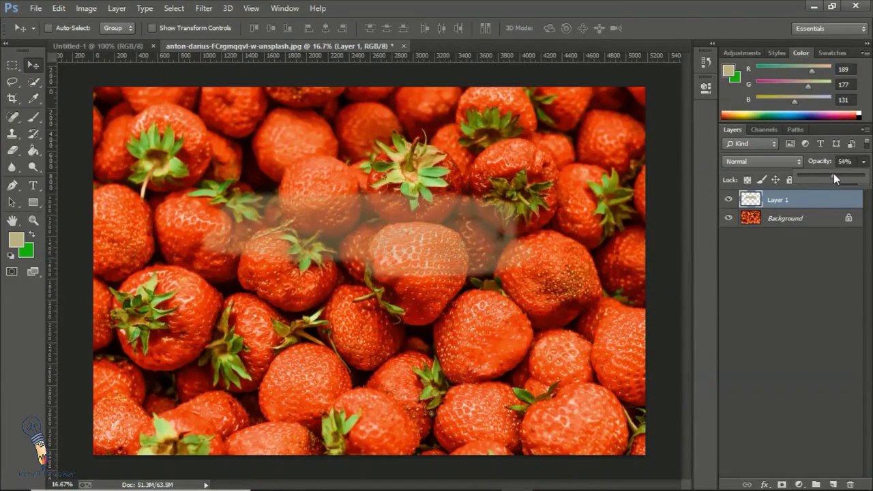
Return Layer 1's opacity to 100%, then lower its fill and restore it to 100%.
{"action": "left_click_drag", "start_coordinate": [834, 175], "coordinate": [871, 178]}
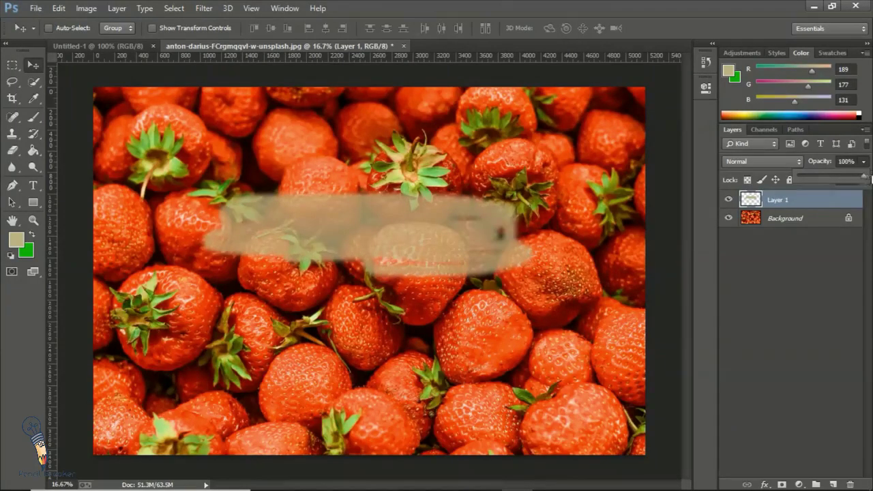
{"action": "left_click", "coordinate": [863, 178]}
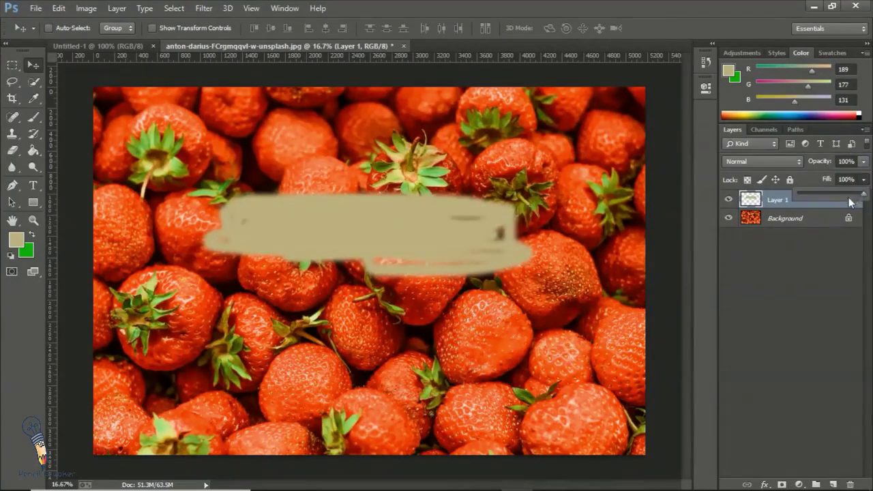
{"action": "left_click_drag", "start_coordinate": [863, 194], "coordinate": [842, 198]}
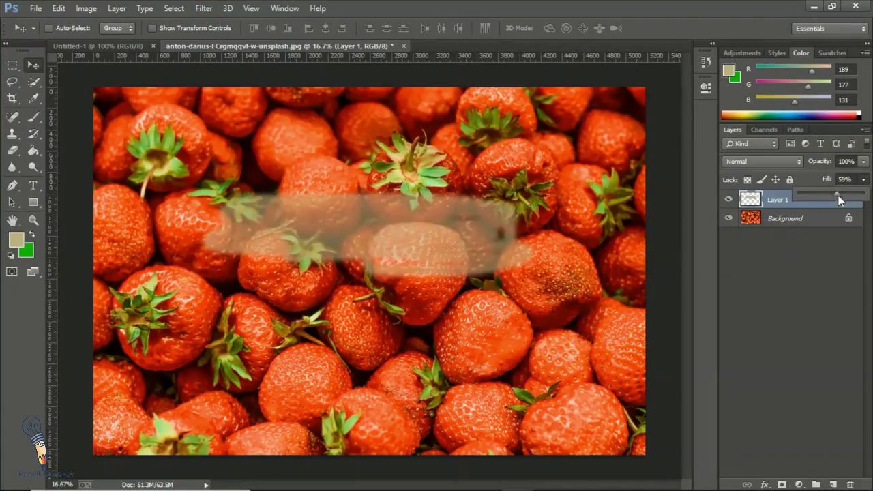
{"action": "left_click_drag", "start_coordinate": [838, 196], "coordinate": [863, 195]}
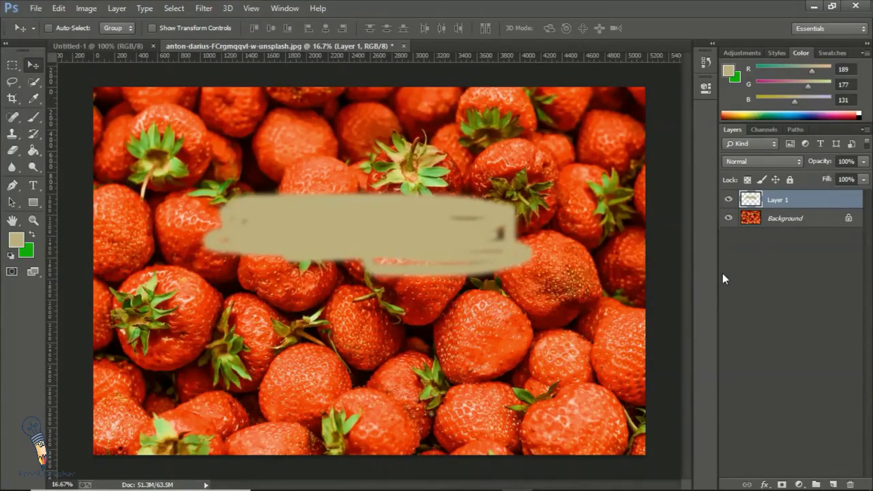
Convert the strawberry Background into unlocked Layer 0, then toggle its visibility off and on.
{"action": "left_click", "coordinate": [807, 219]}
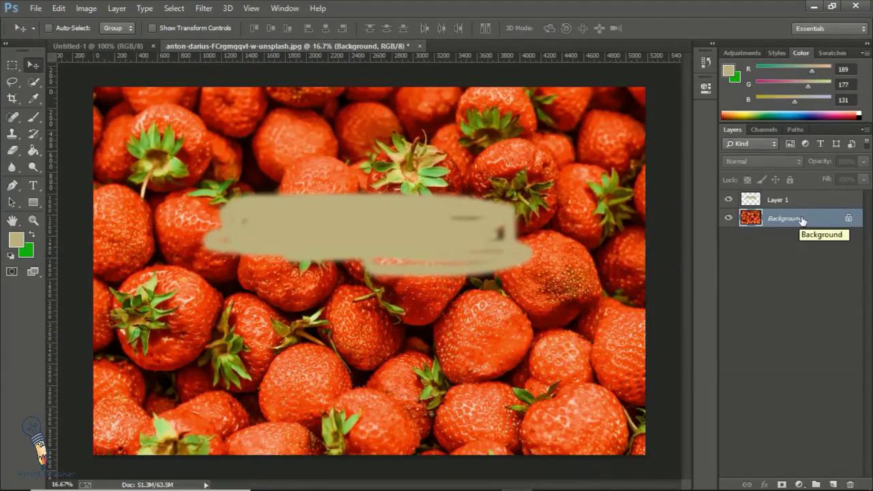
{"action": "right_click", "coordinate": [803, 220]}
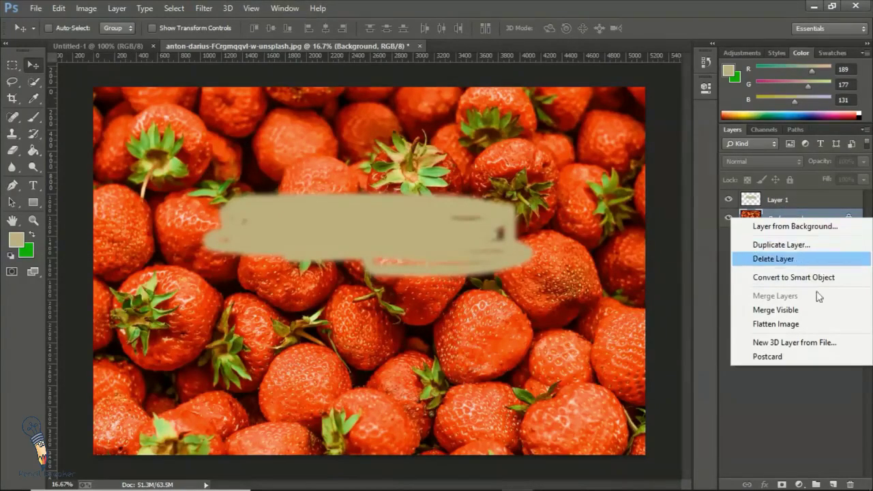
{"action": "left_click", "coordinate": [802, 386]}
{"action": "double_click", "coordinate": [773, 219]}
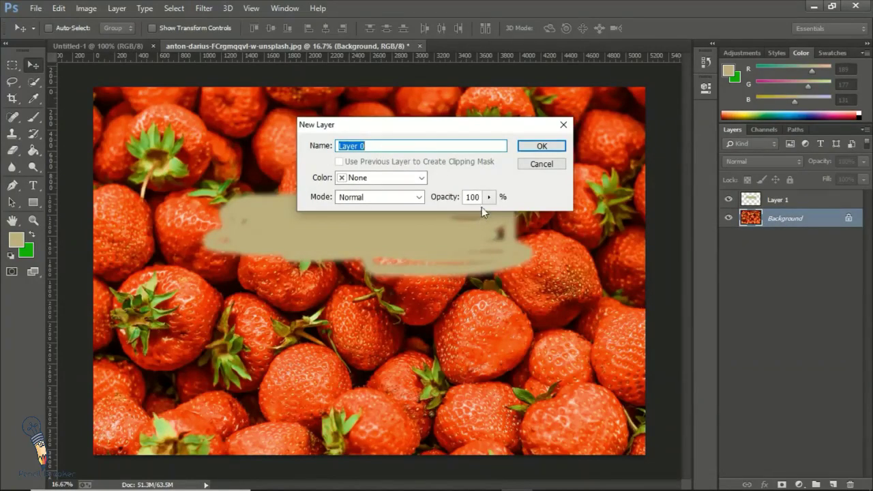
{"action": "left_click", "coordinate": [542, 145]}
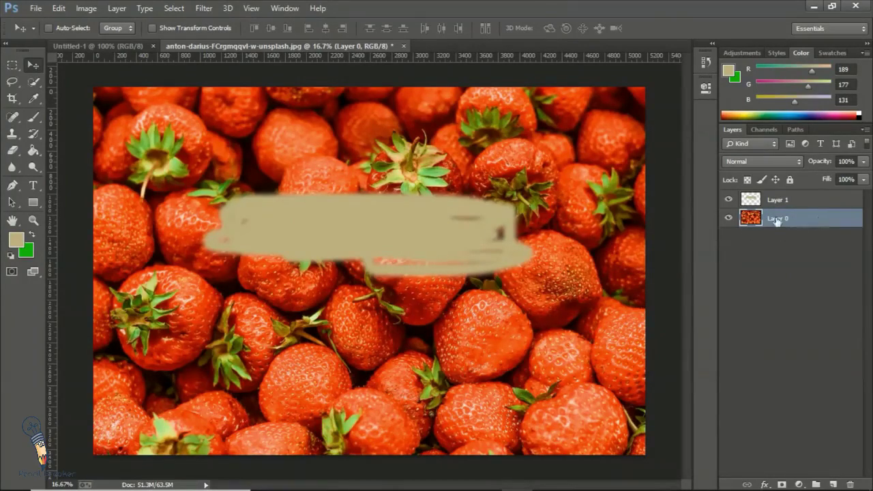
{"action": "left_click", "coordinate": [728, 219]}
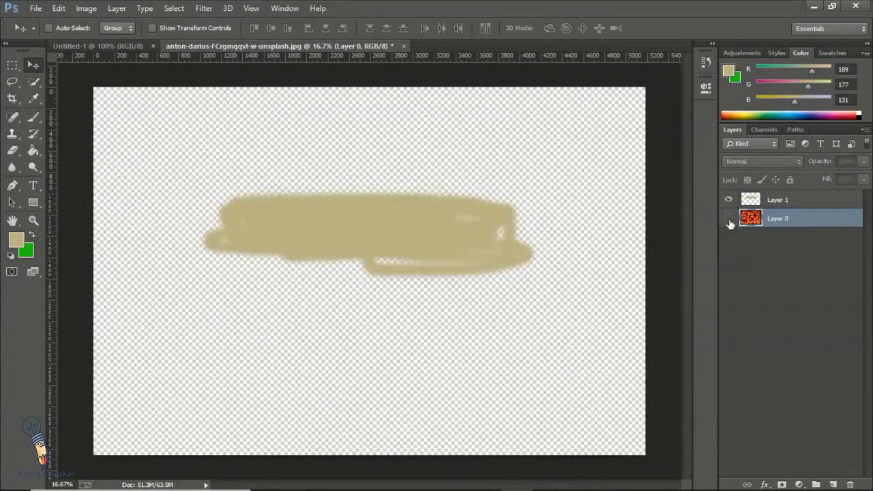
{"action": "left_click", "coordinate": [729, 219]}
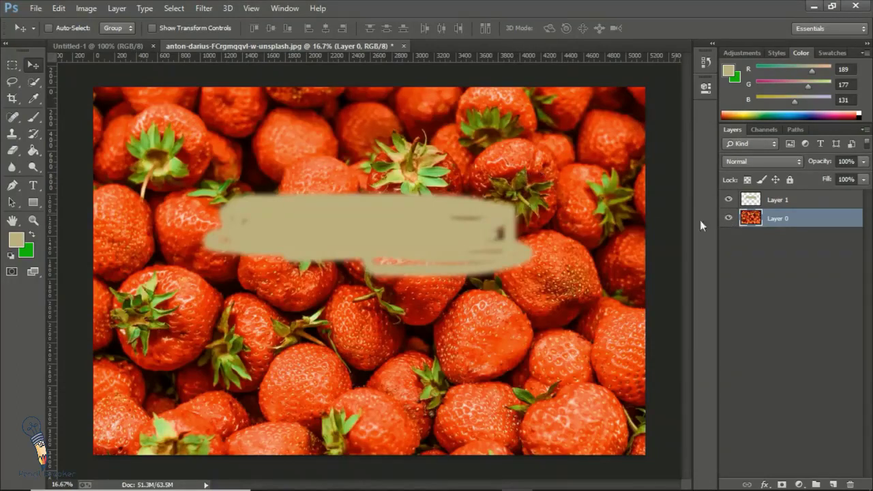
{"action": "left_click_drag", "start_coordinate": [807, 227], "coordinate": [810, 202]}
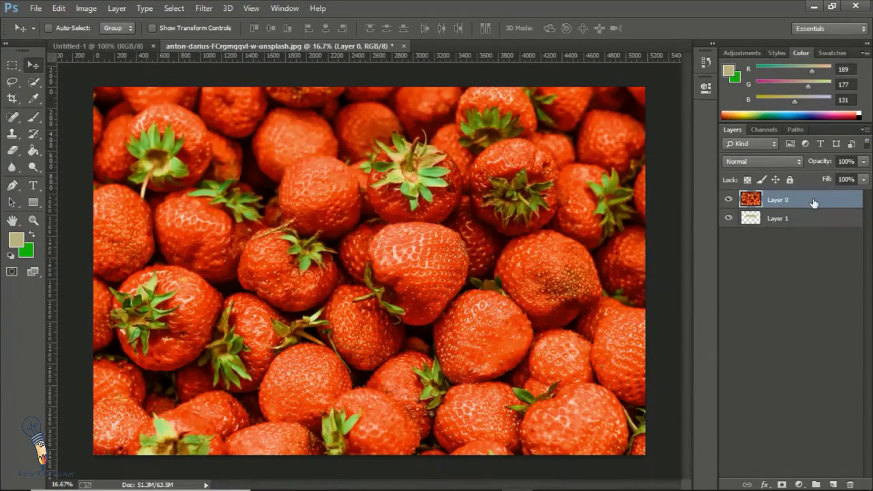
{"action": "left_click", "coordinate": [864, 177]}
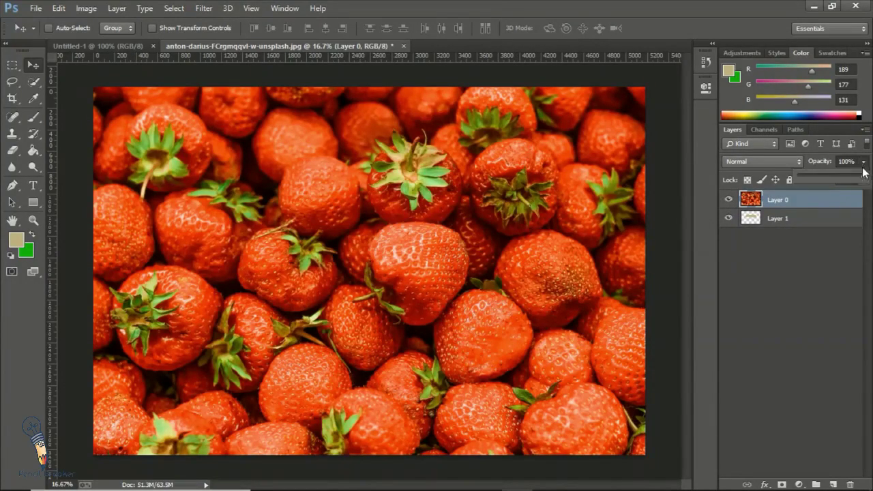
{"action": "left_click_drag", "start_coordinate": [866, 180], "coordinate": [845, 181]}
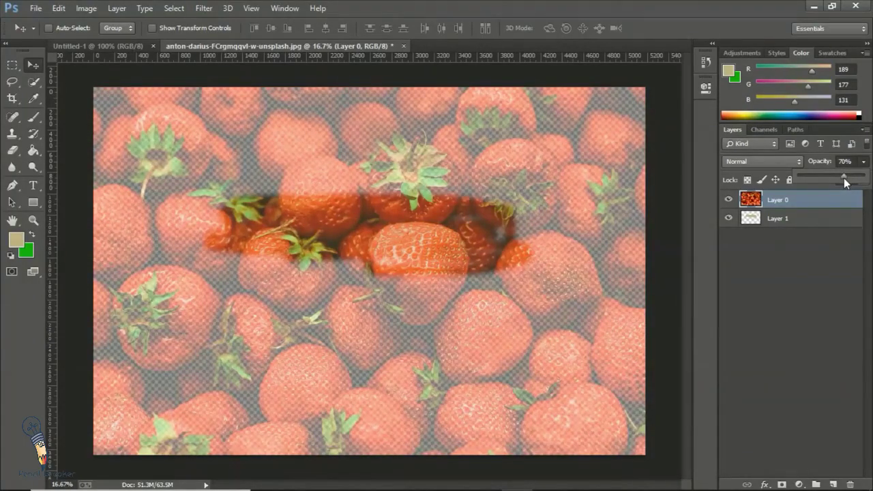
{"action": "left_click_drag", "start_coordinate": [844, 178], "coordinate": [865, 179]}
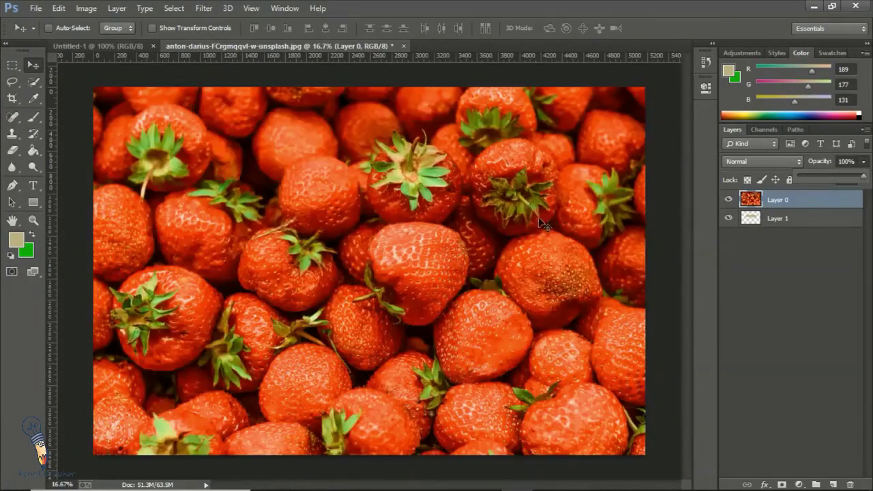
{"action": "left_click", "coordinate": [791, 226]}
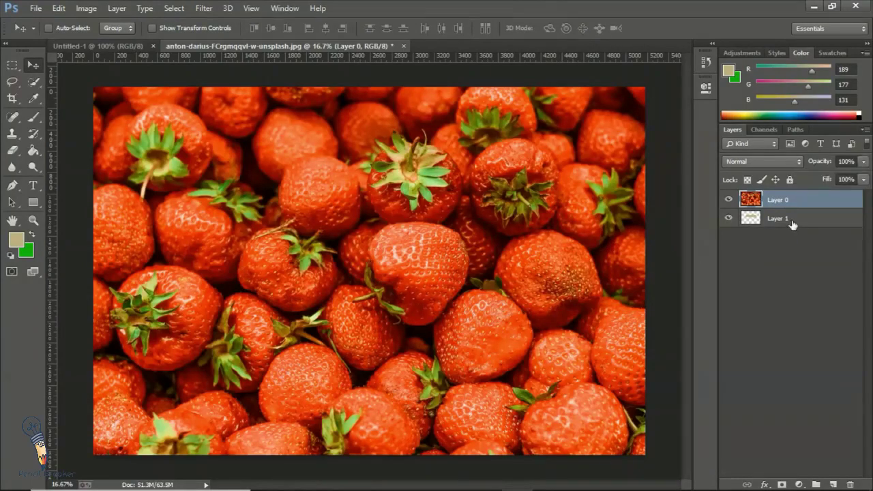
{"action": "mouse_move", "coordinate": [791, 224]}
{"action": "left_mouse_down"}
{"action": "mouse_move", "coordinate": [790, 201]}
{"action": "mouse_move", "coordinate": [802, 226]}
{"action": "left_mouse_up"}
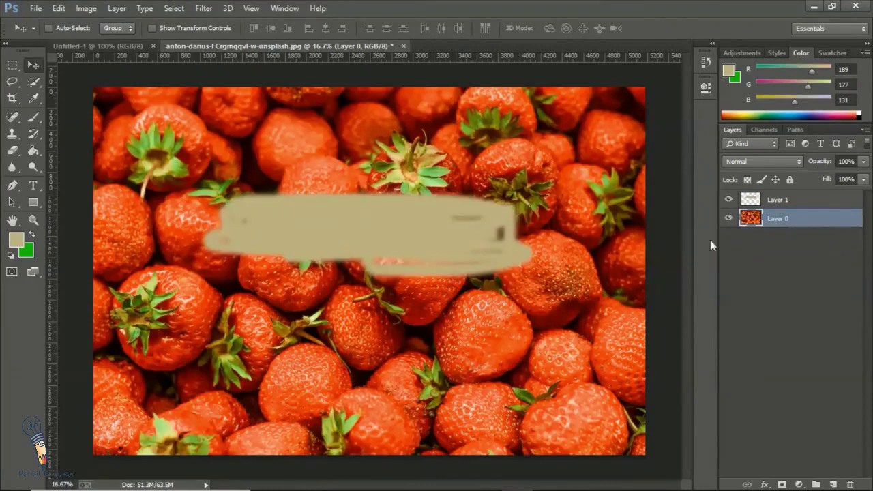
Move the strawberry Layer 0 above Layer 1 so the beige band is hidden.
{"action": "mouse_move", "coordinate": [405, 247]}
{"action": "left_mouse_down"}
{"action": "mouse_move", "coordinate": [405, 204]}
{"action": "mouse_move", "coordinate": [468, 171]}
{"action": "mouse_move", "coordinate": [448, 224]}
{"action": "mouse_move", "coordinate": [538, 193]}
{"action": "mouse_move", "coordinate": [538, 200]}
{"action": "left_mouse_up"}
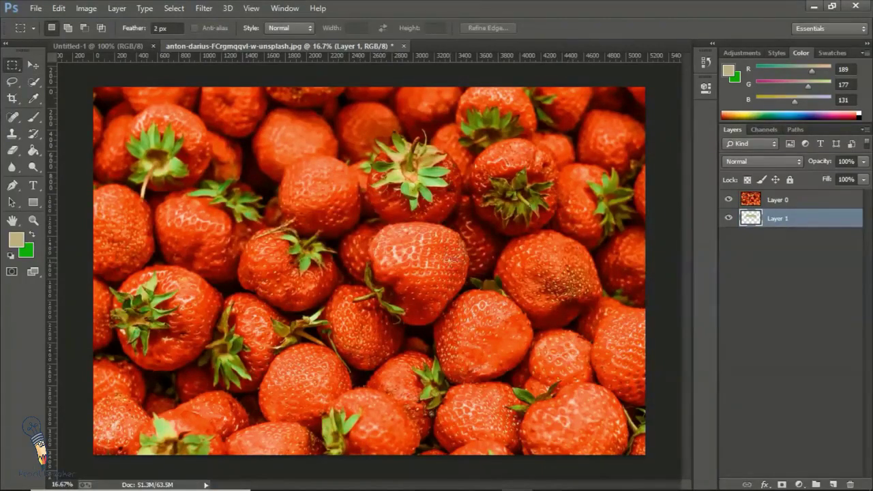
{"action": "right_click", "coordinate": [800, 219]}
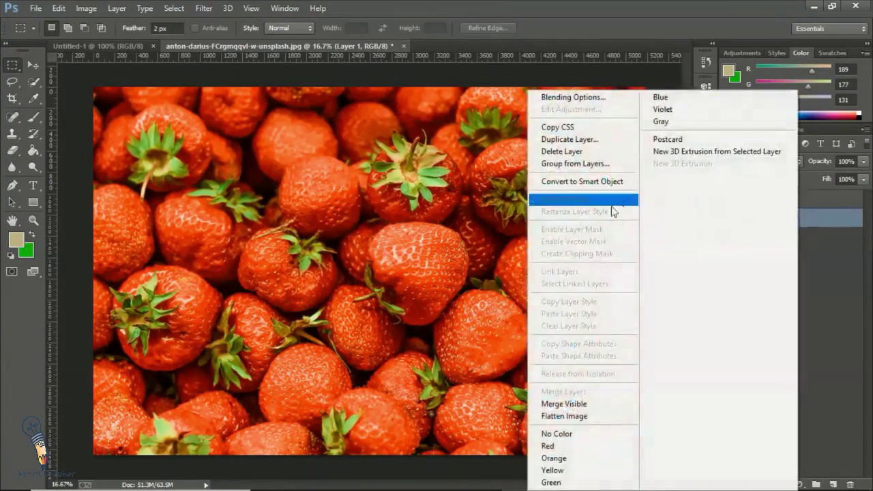
Delete the beige-stroke Layer 1 and add a new empty Layer 1 with Ctrl+Shift+N.
{"action": "left_click", "coordinate": [577, 151]}
{"action": "left_click", "coordinate": [369, 200]}
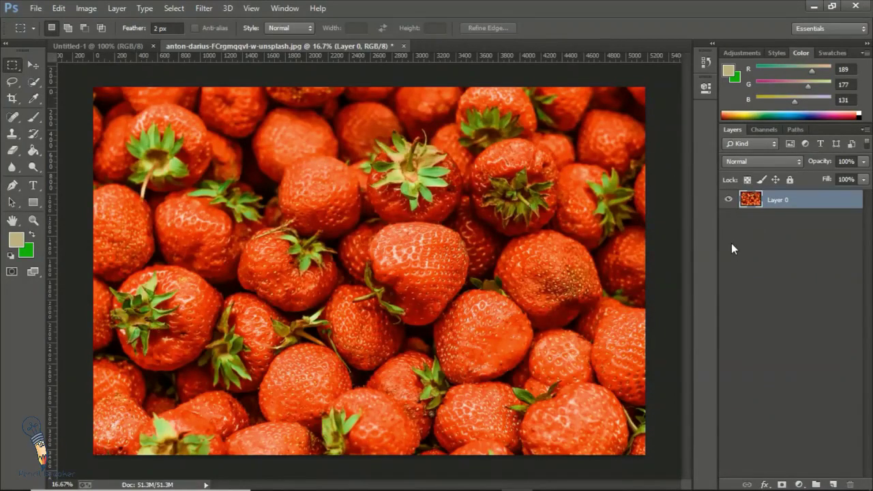
{"action": "key", "text": "ctrl+shift+n"}
{"action": "left_click", "coordinate": [552, 145]}
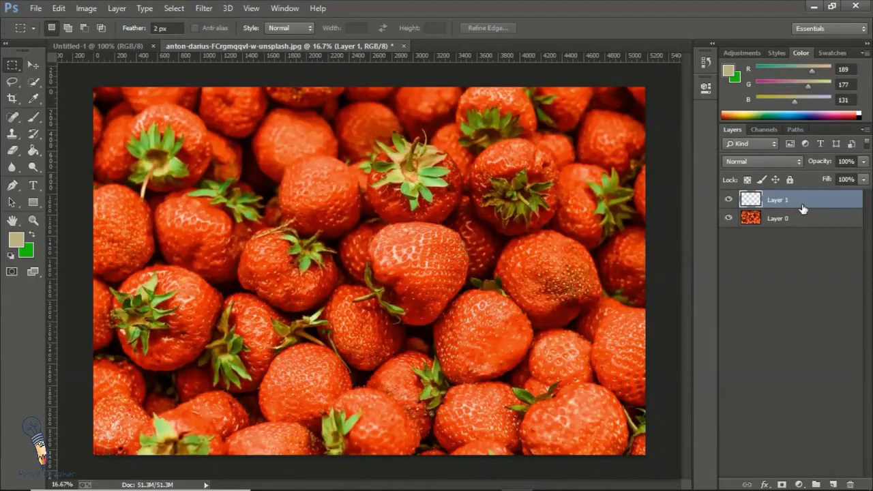
Fill Layer 1 green, put it under Layer 0, then delete a marquee area and deselect.
{"action": "key", "text": "ctrl+BackSpace"}
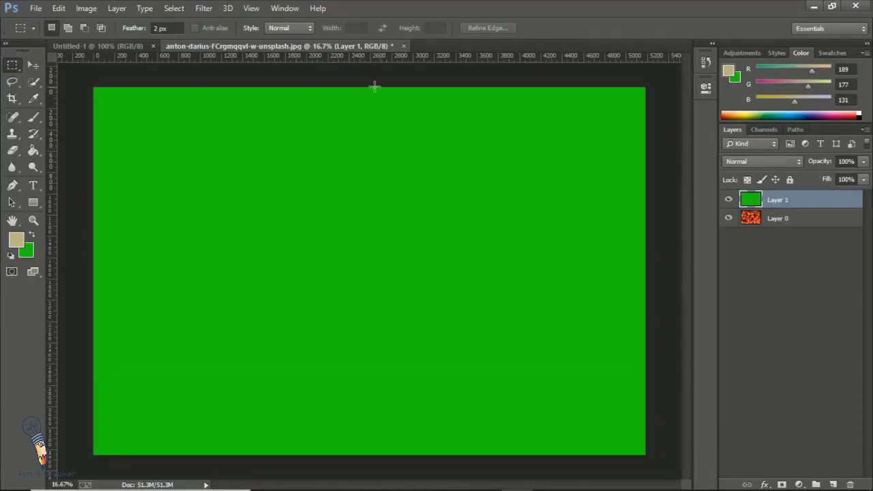
{"action": "left_click_drag", "start_coordinate": [780, 218], "coordinate": [785, 200]}
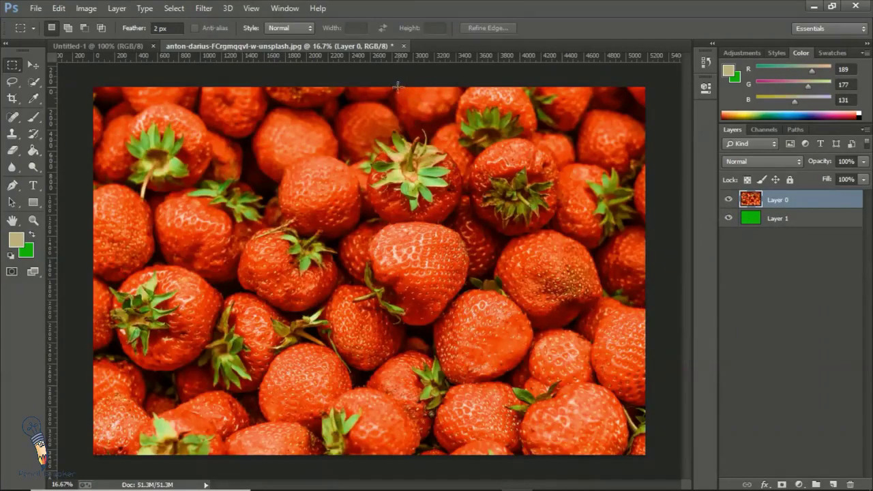
{"action": "left_click_drag", "start_coordinate": [398, 87], "coordinate": [648, 459]}
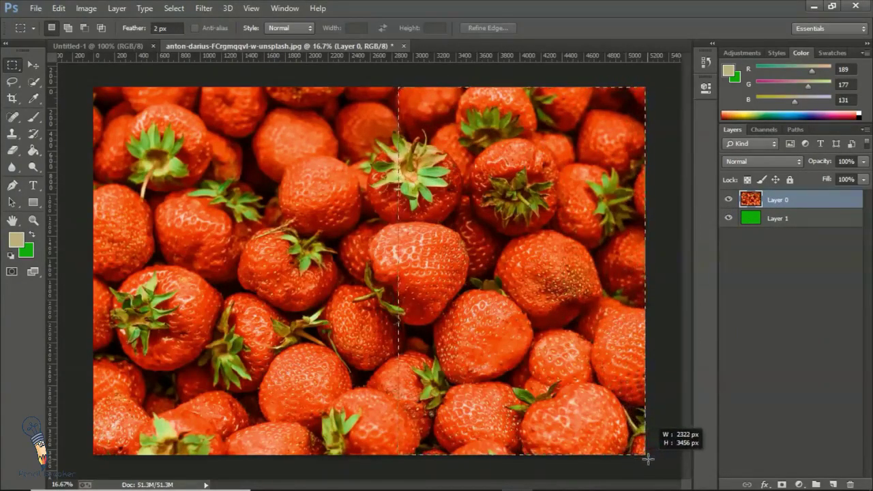
{"action": "key", "text": "Delete"}
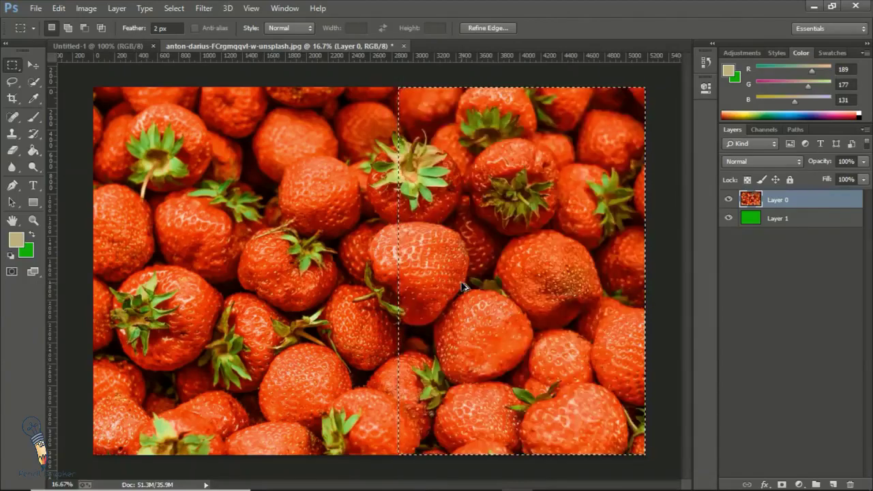
{"action": "key", "text": "ctrl+d"}
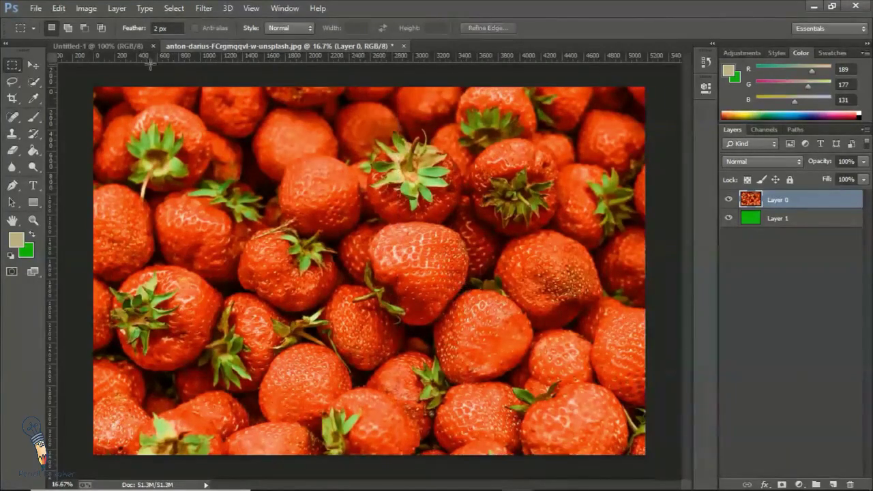
Try opening an image from Downloads, dismiss the error, and move the green layer above the strawberry photo.
{"action": "left_click", "coordinate": [36, 8]}
{"action": "left_click", "coordinate": [70, 35]}
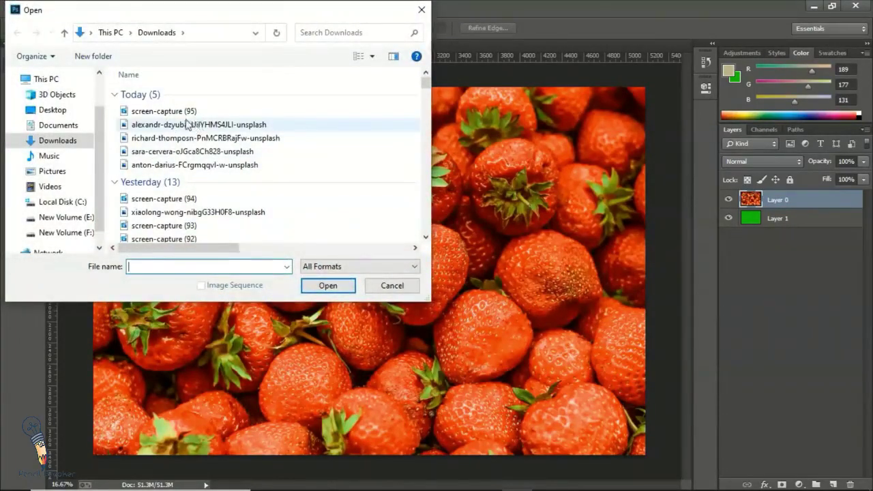
{"action": "double_click", "coordinate": [195, 112]}
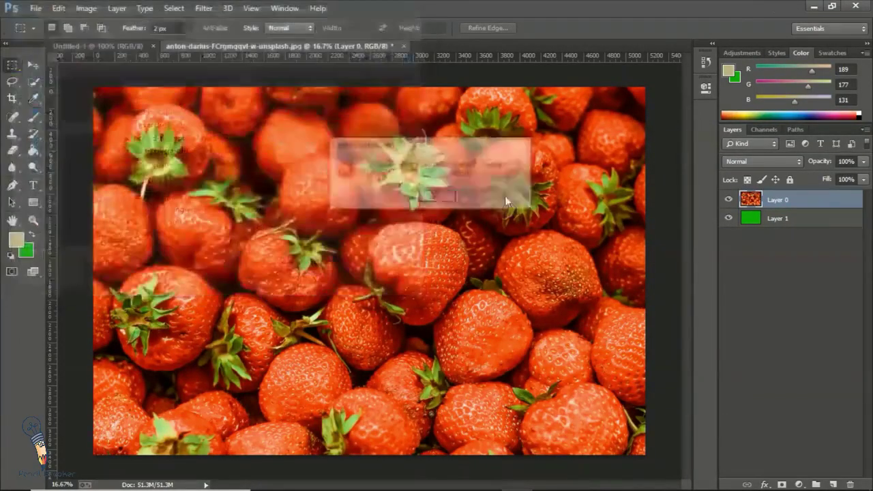
{"action": "left_click", "coordinate": [431, 202]}
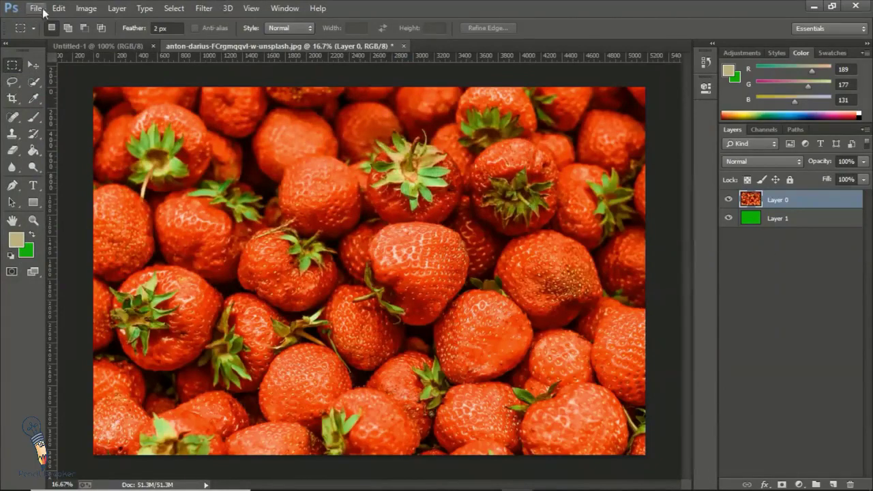
{"action": "left_click_drag", "start_coordinate": [784, 220], "coordinate": [784, 201]}
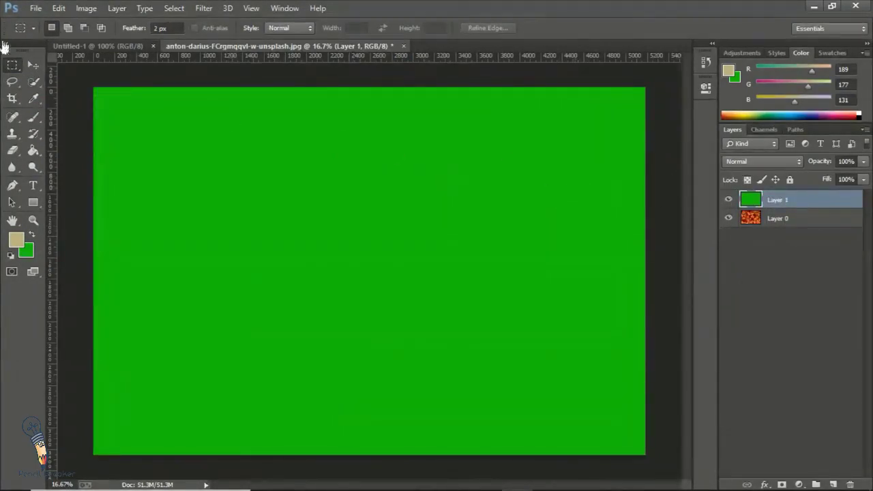
Open alexandr-dzyuba-UilYHMS4JLI-unsplash.jpg from Downloads and dock it as a document tab.
{"action": "left_click", "coordinate": [35, 8]}
{"action": "left_click", "coordinate": [41, 33]}
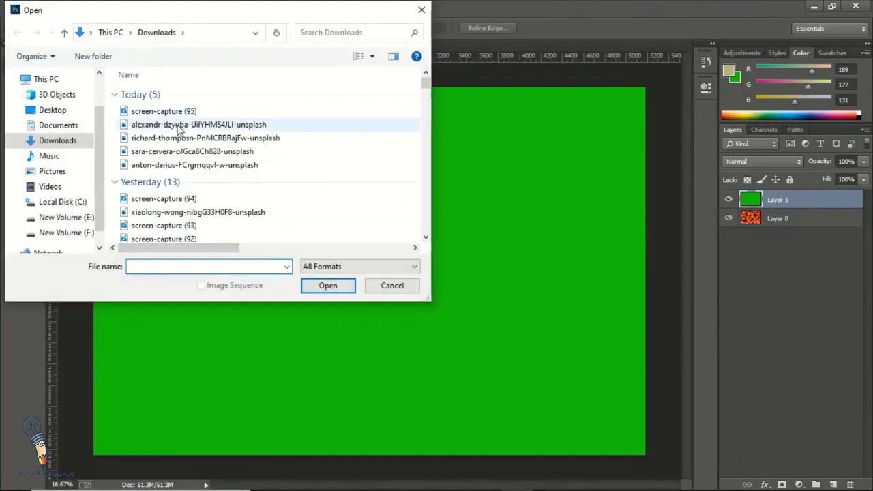
{"action": "double_click", "coordinate": [180, 129]}
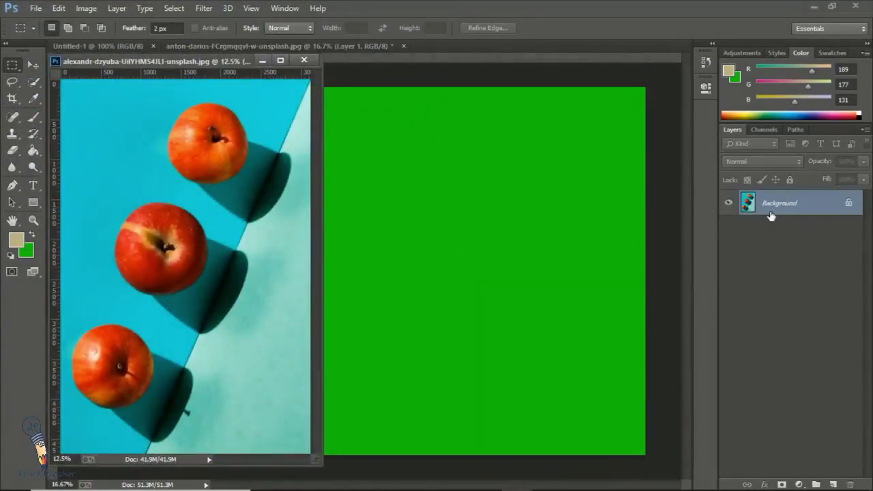
{"action": "left_click_drag", "start_coordinate": [195, 62], "coordinate": [433, 46]}
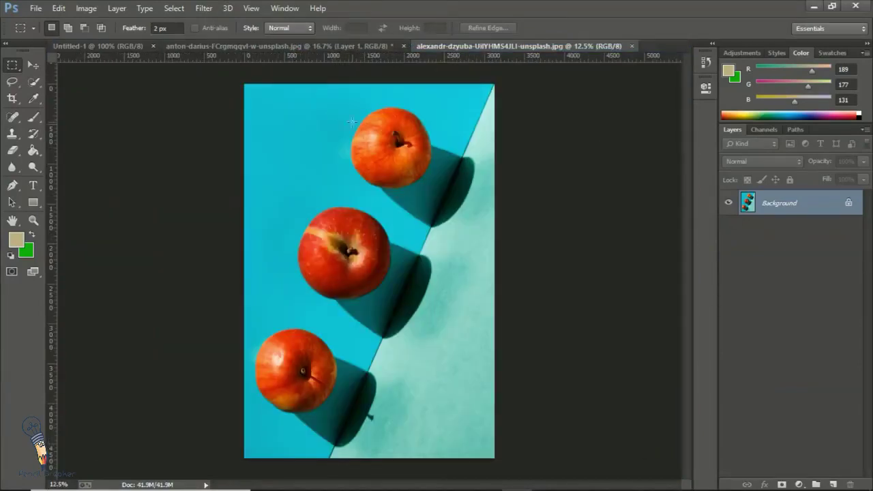
Drag the apples image into the strawberry document with the Move tool and shift it right.
{"action": "left_click", "coordinate": [33, 64]}
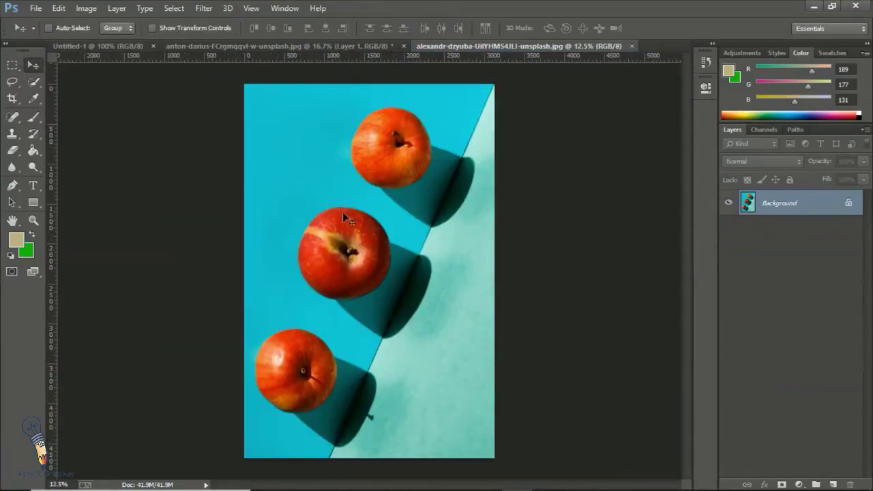
{"action": "left_click_drag", "start_coordinate": [352, 225], "coordinate": [248, 71]}
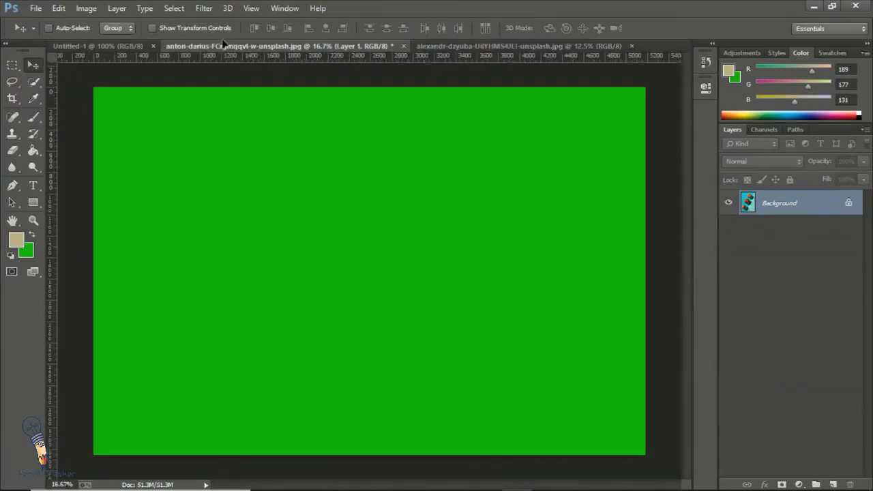
{"action": "left_click_drag", "start_coordinate": [349, 139], "coordinate": [349, 140]}
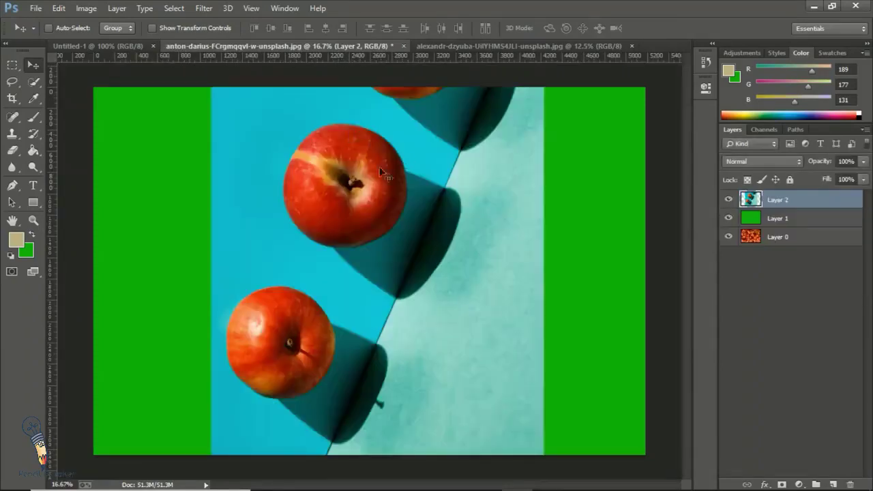
{"action": "mouse_move", "coordinate": [343, 176]}
{"action": "left_mouse_down"}
{"action": "mouse_move", "coordinate": [449, 202]}
{"action": "mouse_move", "coordinate": [443, 227]}
{"action": "left_mouse_up"}
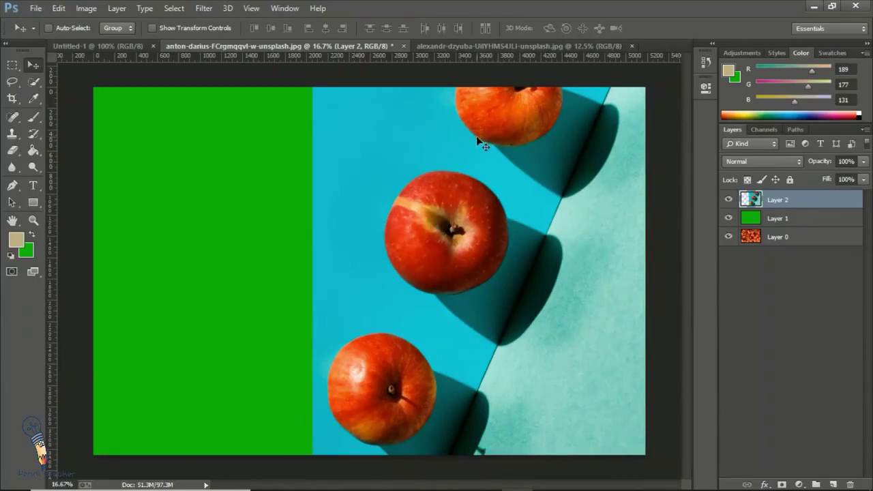
Undo the apples placement, put the green Layer 1 below the strawberries, and return to the apples tab.
{"action": "key", "text": "ctrl+z"}
{"action": "key", "text": "ctrl+z"}
{"action": "key", "text": "Delete"}
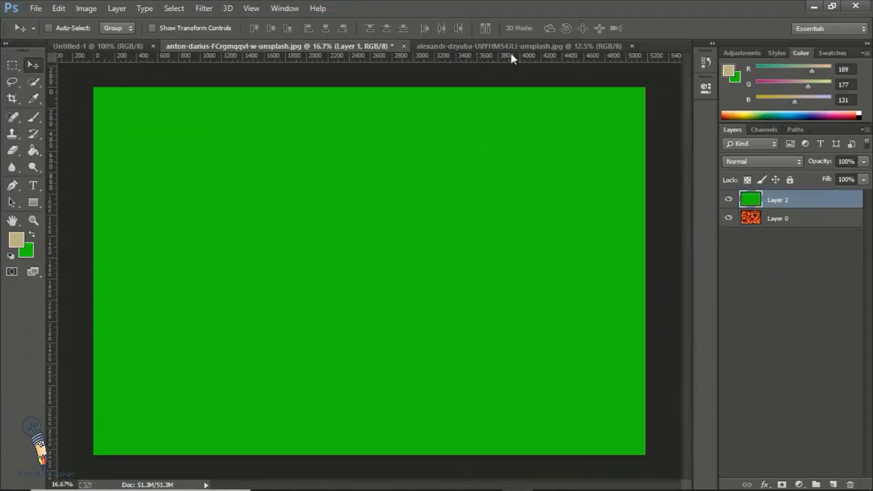
{"action": "left_click_drag", "start_coordinate": [784, 200], "coordinate": [784, 225]}
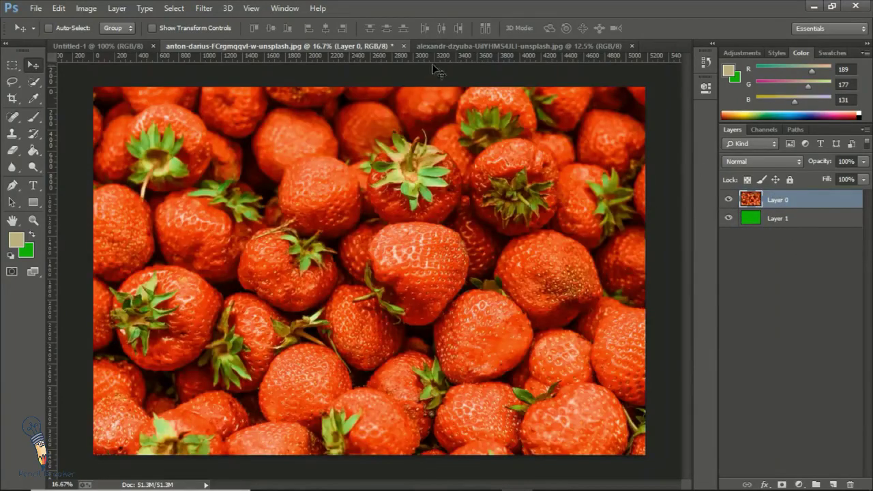
{"action": "left_click", "coordinate": [454, 45]}
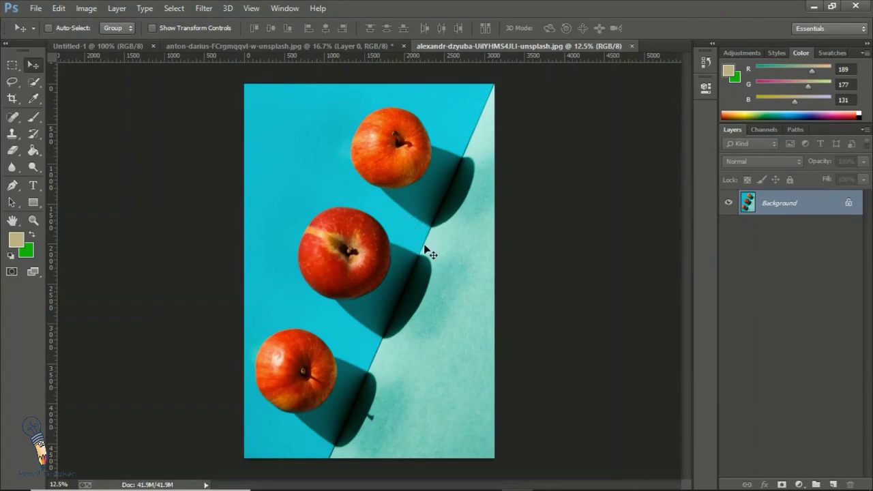
Drag the apples into the strawberry document, reposition them, then undo it and return to the apples tab.
{"action": "left_click_drag", "start_coordinate": [426, 251], "coordinate": [321, 49]}
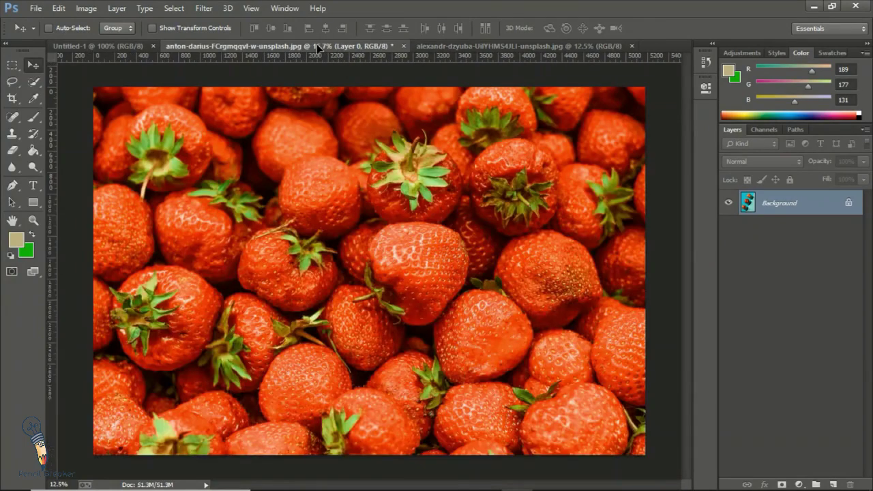
{"action": "left_click_drag", "start_coordinate": [318, 47], "coordinate": [319, 60]}
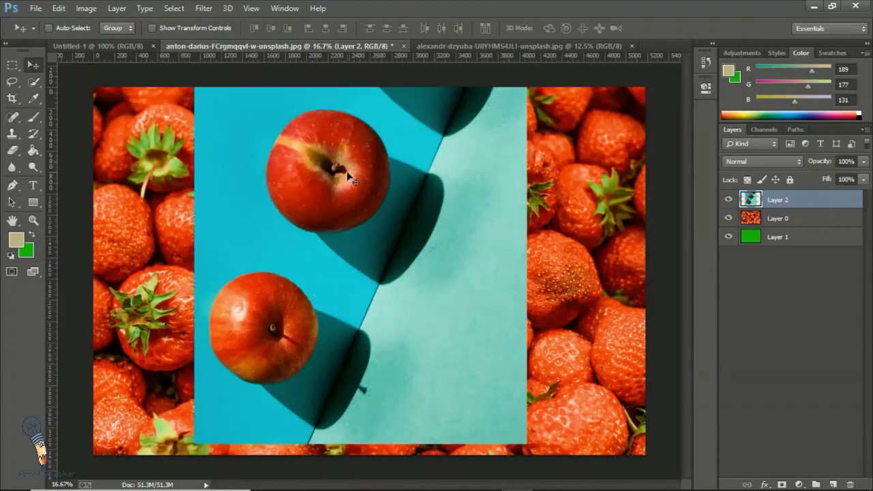
{"action": "left_click_drag", "start_coordinate": [346, 175], "coordinate": [488, 250]}
{"action": "mouse_move", "coordinate": [549, 212]}
{"action": "left_mouse_down"}
{"action": "mouse_move", "coordinate": [561, 245]}
{"action": "mouse_move", "coordinate": [526, 280]}
{"action": "left_mouse_up"}
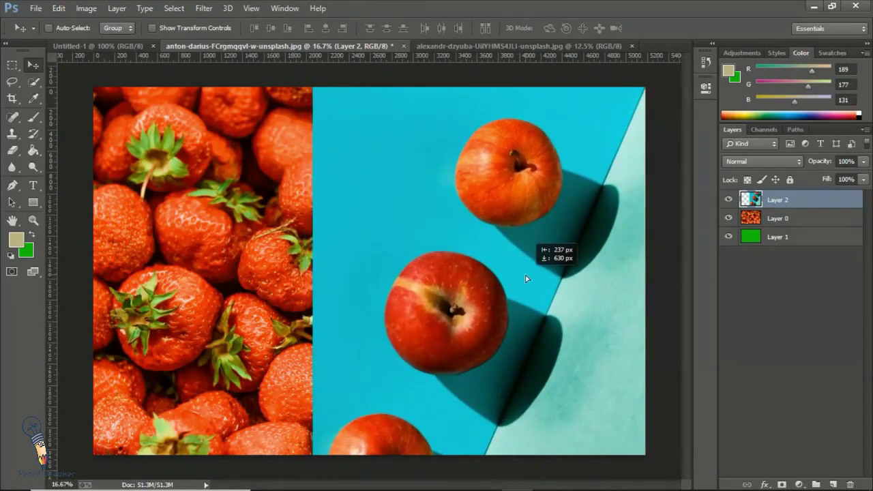
{"action": "key", "text": "ctrl+z"}
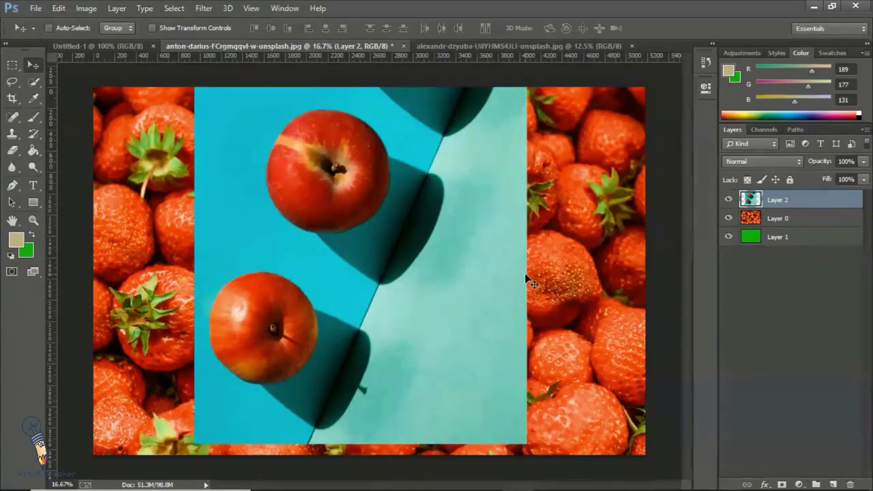
{"action": "key", "text": "Delete"}
{"action": "left_click", "coordinate": [508, 44]}
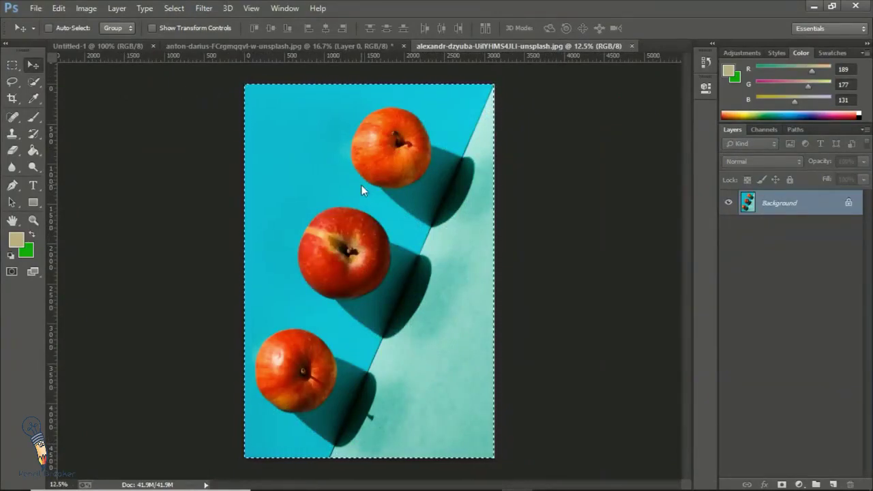
Paste the apples into the strawberry document as Layer 2 and move it right.
{"action": "left_click", "coordinate": [325, 46]}
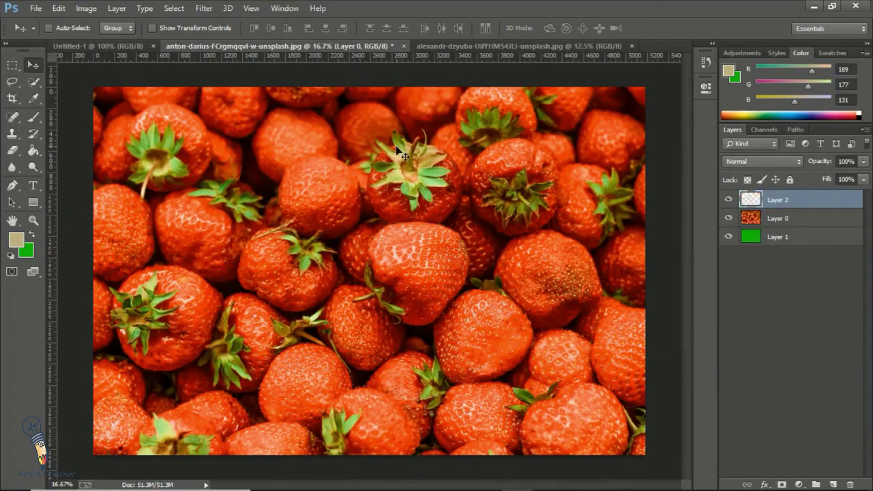
{"action": "key", "text": "ctrl+v"}
{"action": "mouse_move", "coordinate": [403, 156]}
{"action": "left_mouse_down"}
{"action": "mouse_move", "coordinate": [482, 185]}
{"action": "mouse_move", "coordinate": [504, 162]}
{"action": "left_mouse_up"}
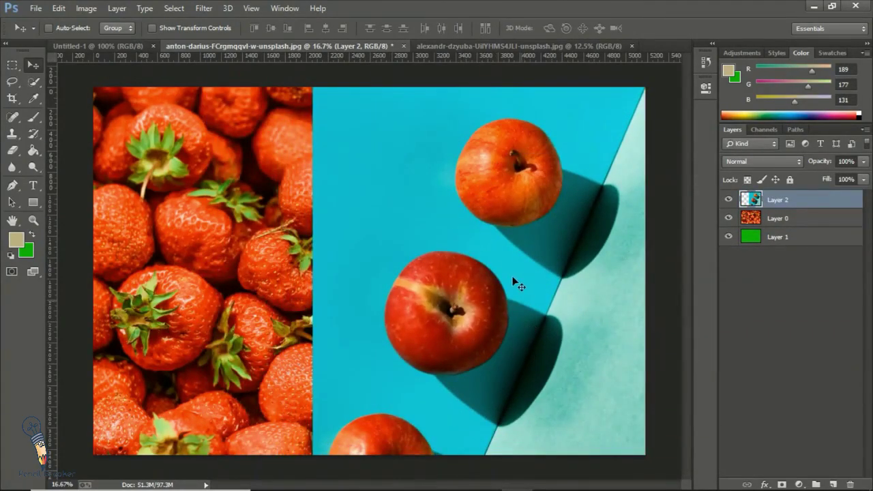
Try scaling the apples Layer 2 with Free Transform, then cancel the transform with Esc.
{"action": "key", "text": "ctrl+t"}
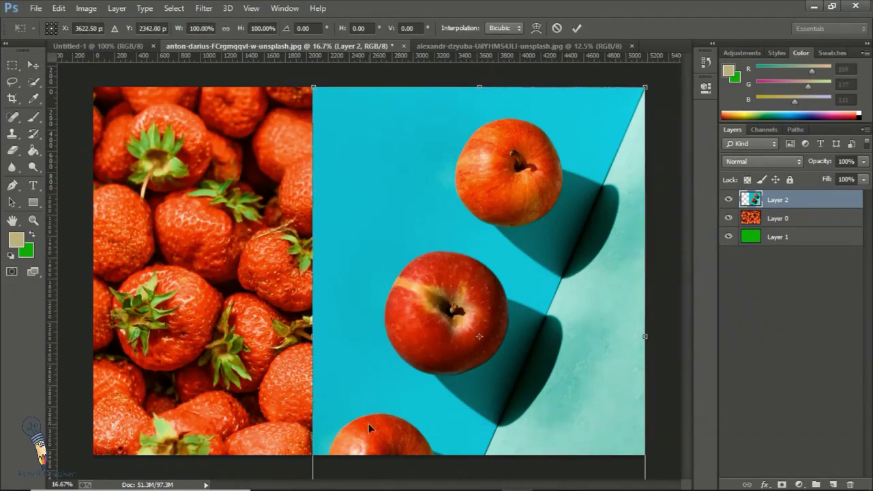
{"action": "left_click_drag", "start_coordinate": [368, 424], "coordinate": [356, 419]}
{"action": "left_click_drag", "start_coordinate": [632, 86], "coordinate": [585, 185]}
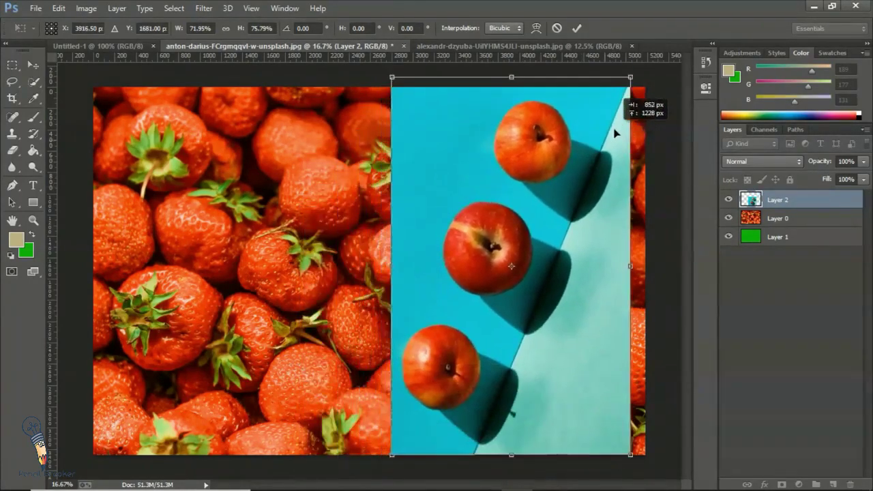
{"action": "left_click_drag", "start_coordinate": [584, 186], "coordinate": [641, 116]}
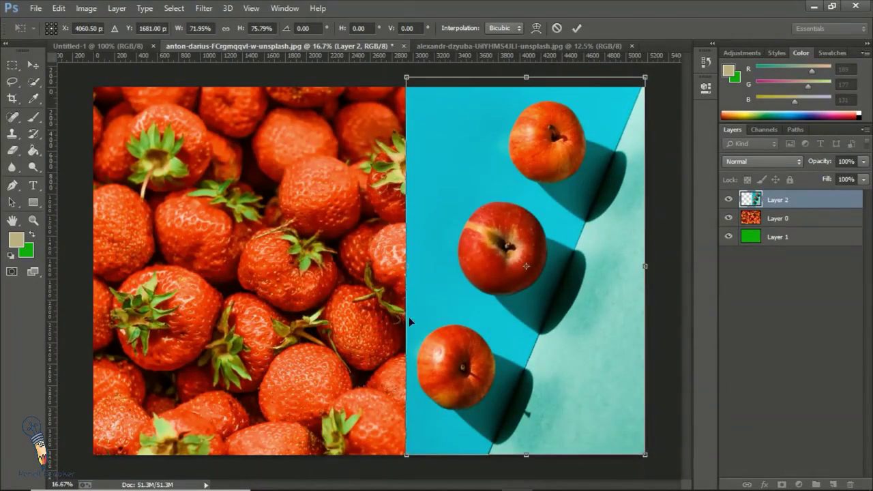
{"action": "left_click_drag", "start_coordinate": [409, 268], "coordinate": [347, 277]}
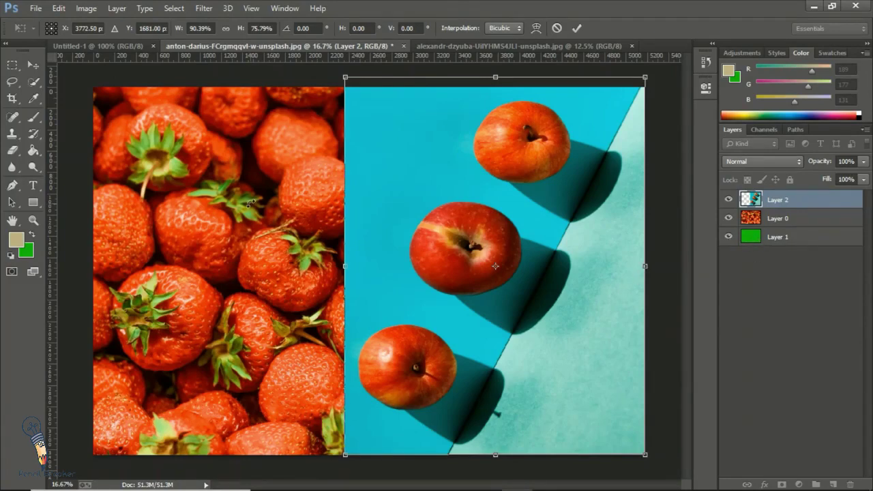
{"action": "key", "text": "Escape"}
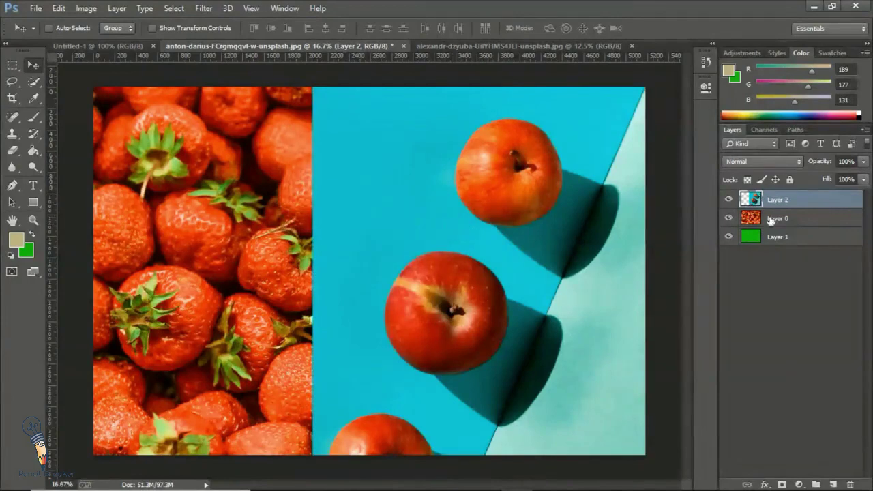
Delete the green fill Layer 1 and commit an unchanged transform on the strawberry Layer 0.
{"action": "left_click", "coordinate": [795, 240]}
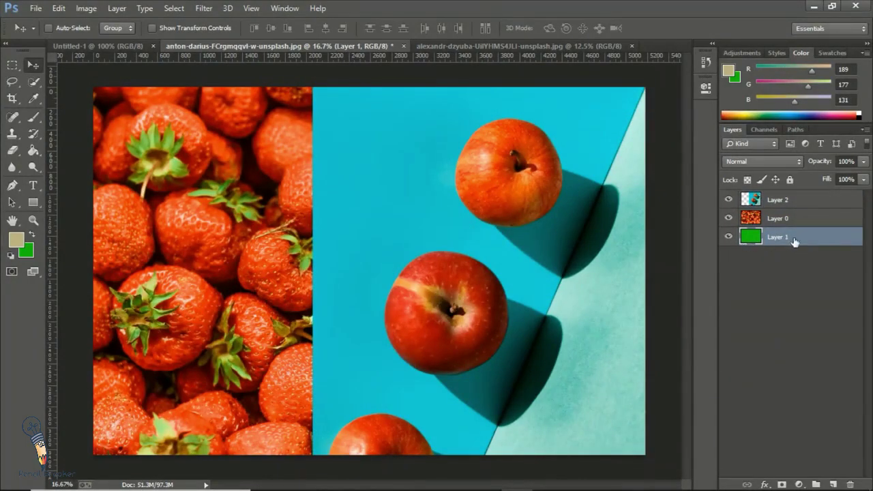
{"action": "right_click", "coordinate": [795, 241]}
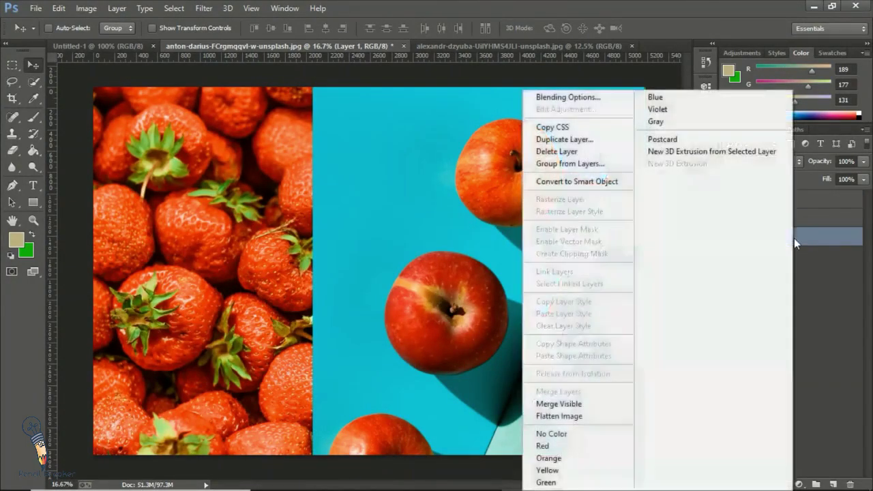
{"action": "left_click", "coordinate": [585, 151]}
{"action": "left_click", "coordinate": [374, 196]}
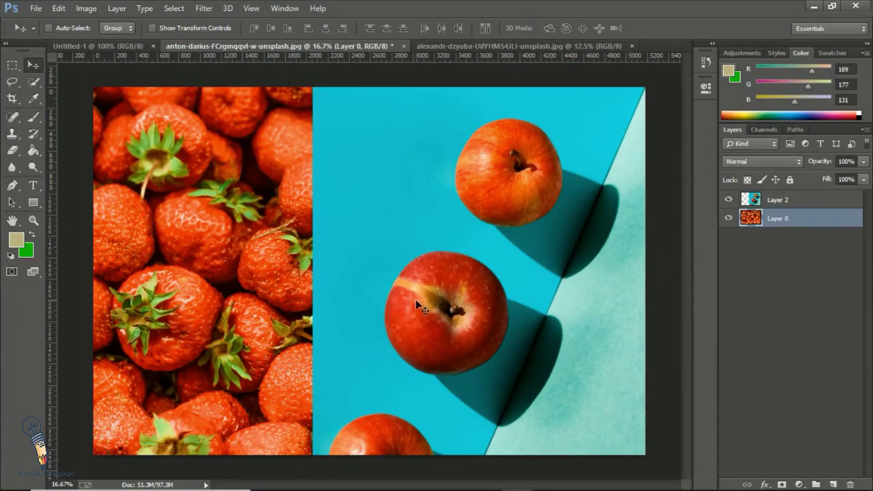
{"action": "key", "text": "ctrl+t"}
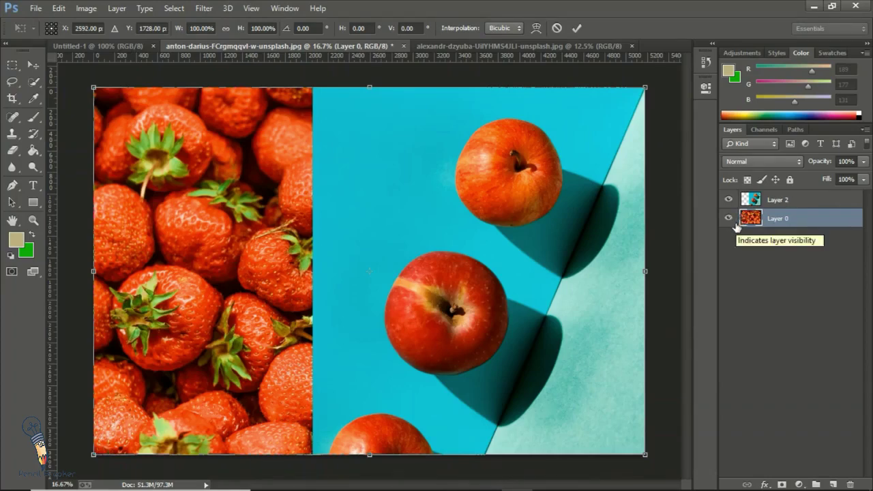
{"action": "key", "text": "Return"}
Free-transform the apples Layer 2, narrowing and shortening it over the right half.
{"action": "left_click", "coordinate": [795, 200]}
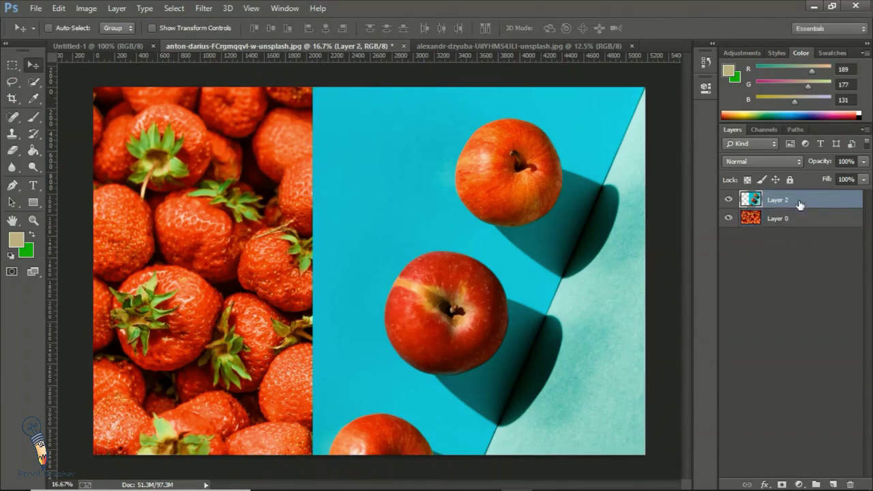
{"action": "key", "text": "ctrl+t"}
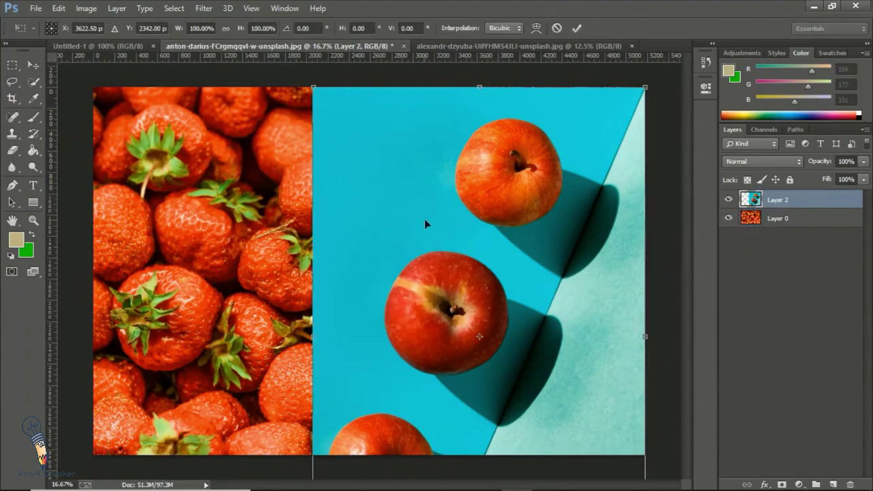
{"action": "left_click_drag", "start_coordinate": [313, 335], "coordinate": [380, 339]}
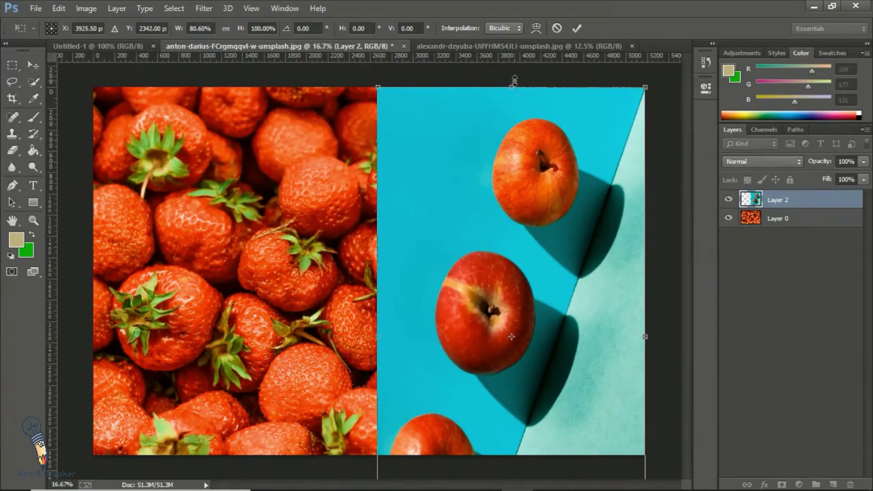
{"action": "left_click_drag", "start_coordinate": [511, 87], "coordinate": [514, 179]}
{"action": "left_click_drag", "start_coordinate": [509, 256], "coordinate": [527, 148]}
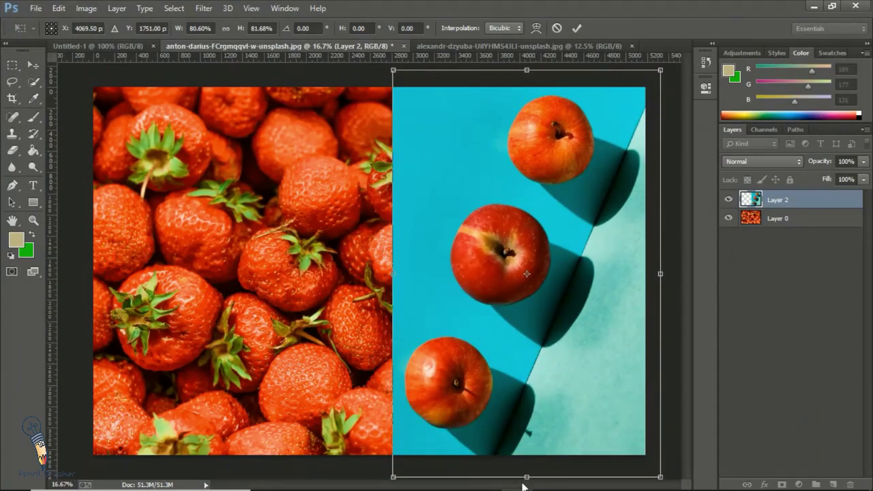
Trim the apple photo's edges to fit the right half, commit, and adjust its opacity slider.
{"action": "mouse_move", "coordinate": [527, 476]}
{"action": "left_mouse_down"}
{"action": "mouse_move", "coordinate": [525, 431]}
{"action": "mouse_move", "coordinate": [525, 454]}
{"action": "left_mouse_up"}
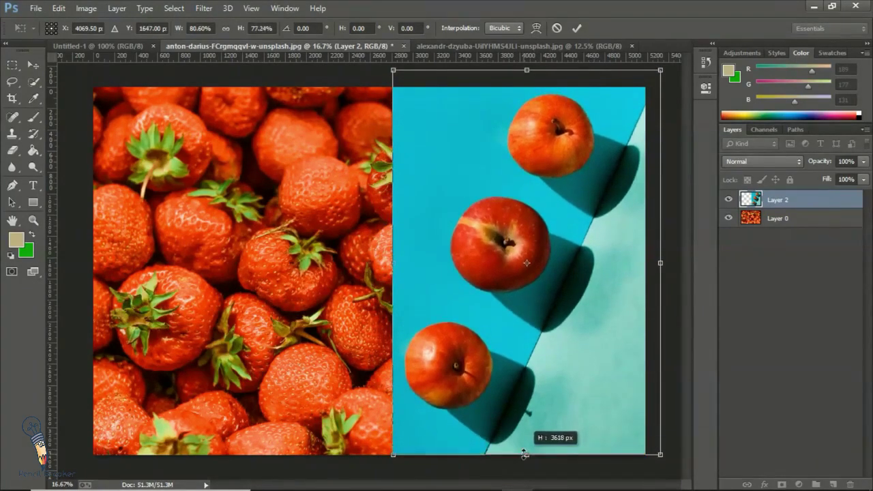
{"action": "left_click_drag", "start_coordinate": [527, 70], "coordinate": [526, 86]}
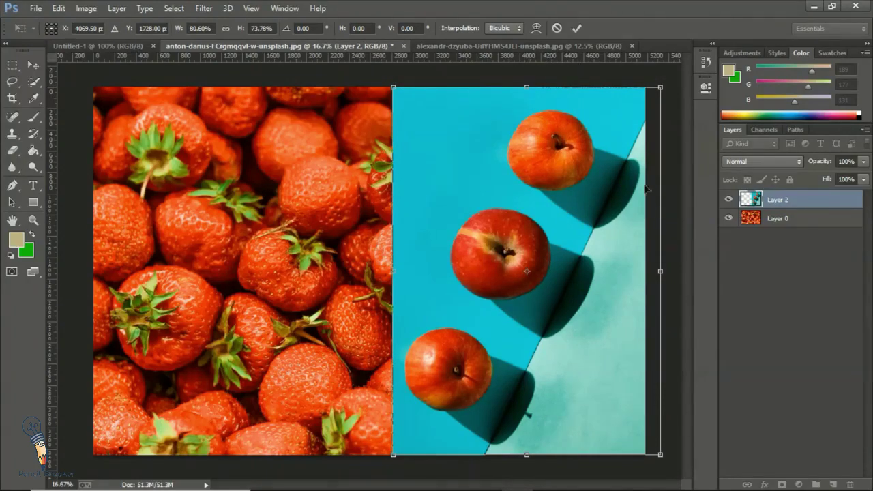
{"action": "left_click_drag", "start_coordinate": [660, 270], "coordinate": [645, 272]}
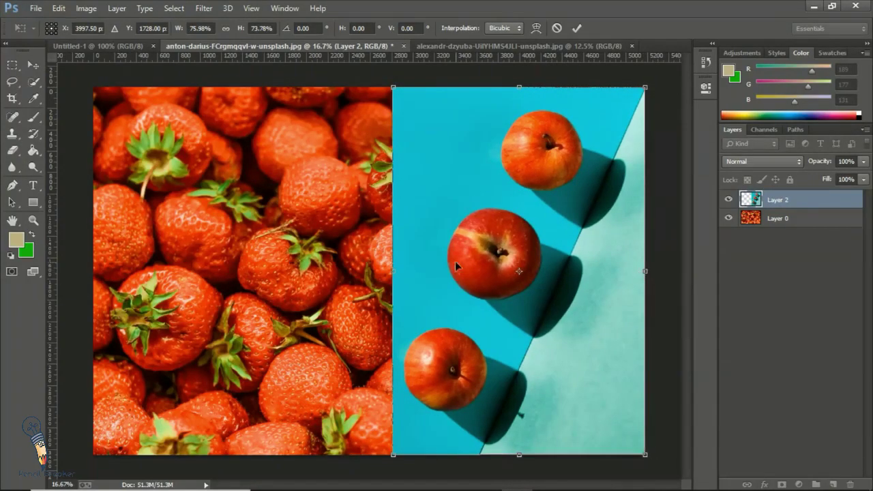
{"action": "left_click_drag", "start_coordinate": [393, 273], "coordinate": [356, 273]}
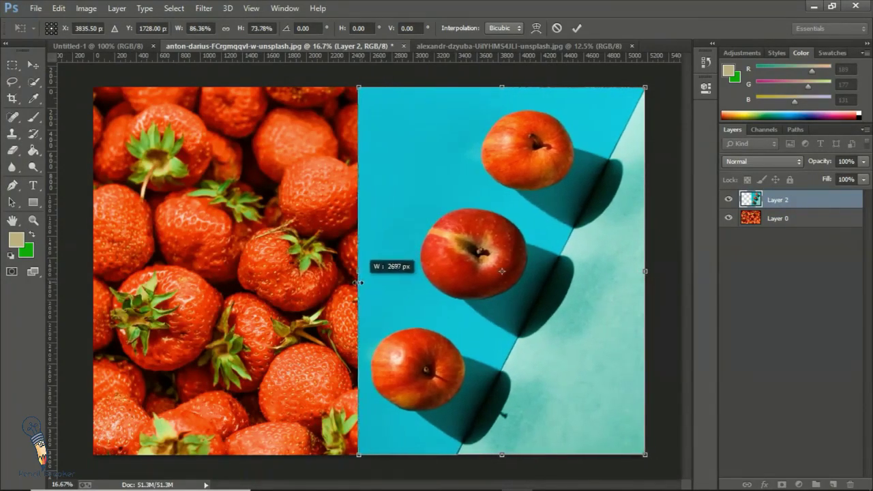
{"action": "left_click", "coordinate": [577, 32]}
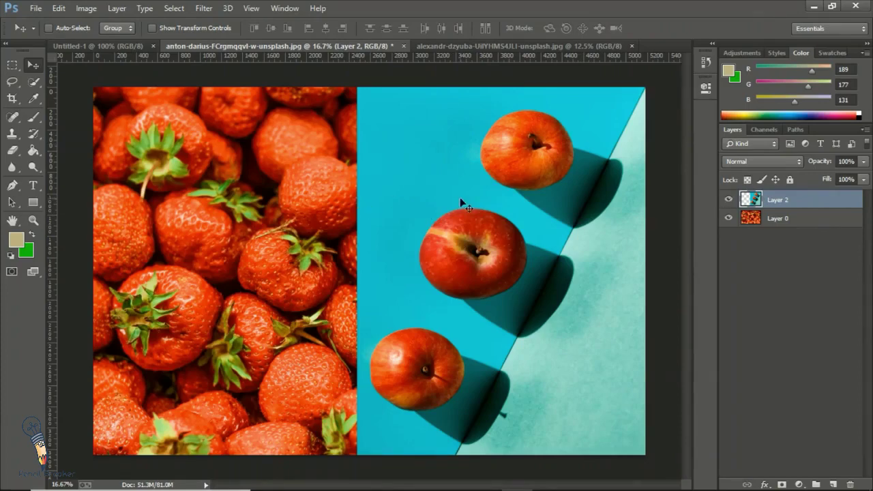
{"action": "left_click", "coordinate": [863, 162]}
{"action": "mouse_move", "coordinate": [864, 177]}
{"action": "left_mouse_down"}
{"action": "mouse_move", "coordinate": [830, 178]}
{"action": "mouse_move", "coordinate": [867, 177]}
{"action": "left_mouse_up"}
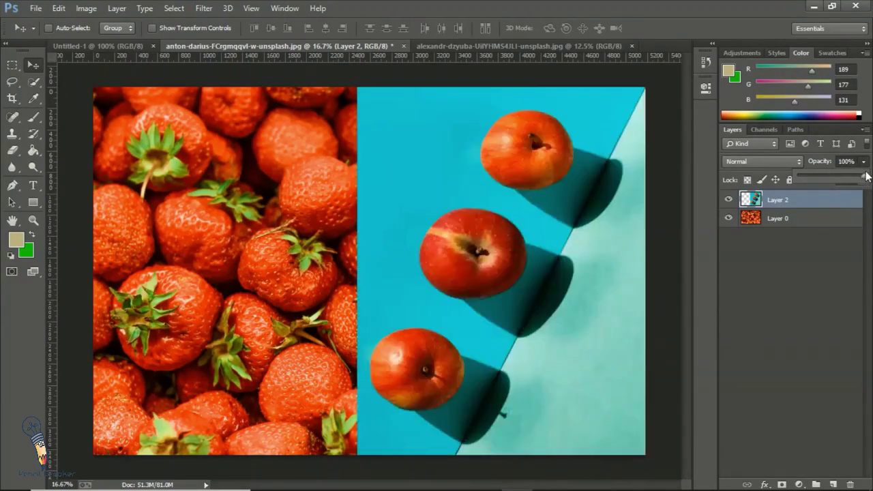
Dismiss the no-layer-selected error and reselect the apples Layer 2.
{"action": "left_click", "coordinate": [838, 286]}
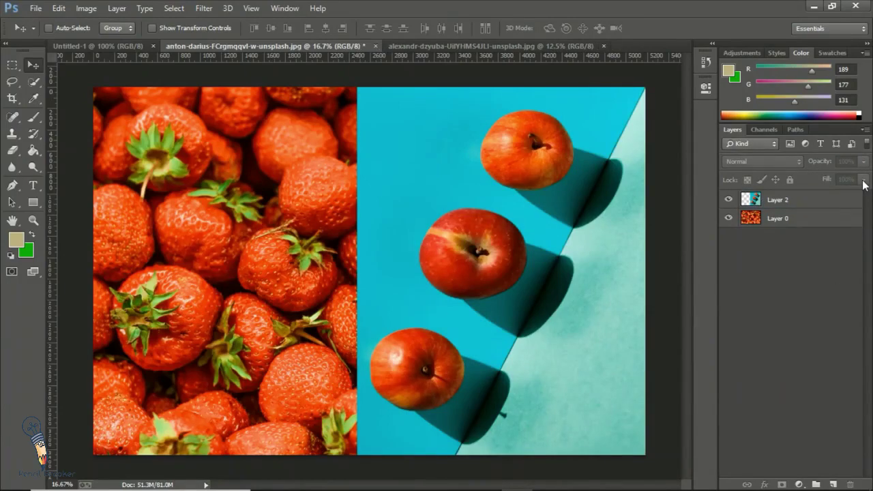
{"action": "left_click", "coordinate": [497, 182]}
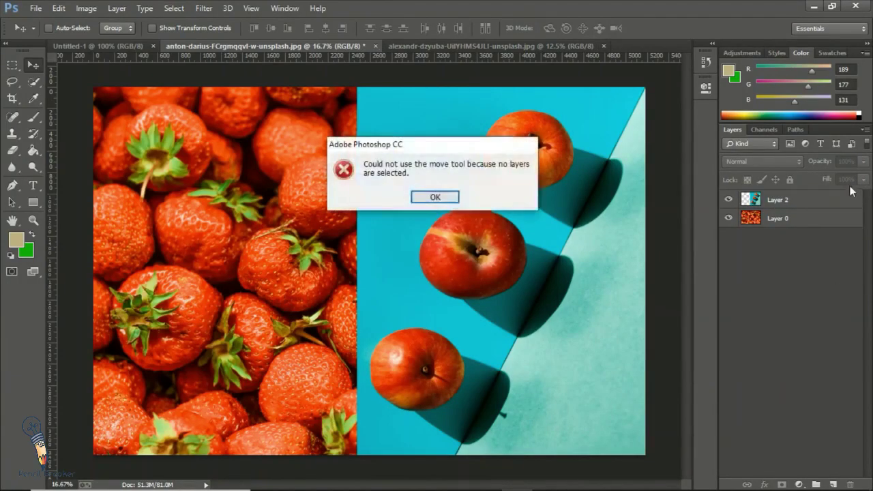
{"action": "left_click", "coordinate": [434, 197]}
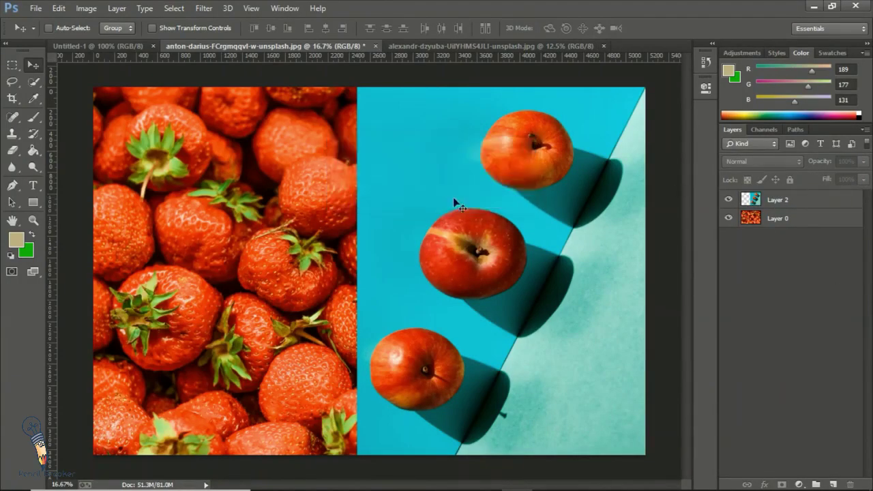
{"action": "key", "text": "Return"}
{"action": "left_click", "coordinate": [809, 199]}
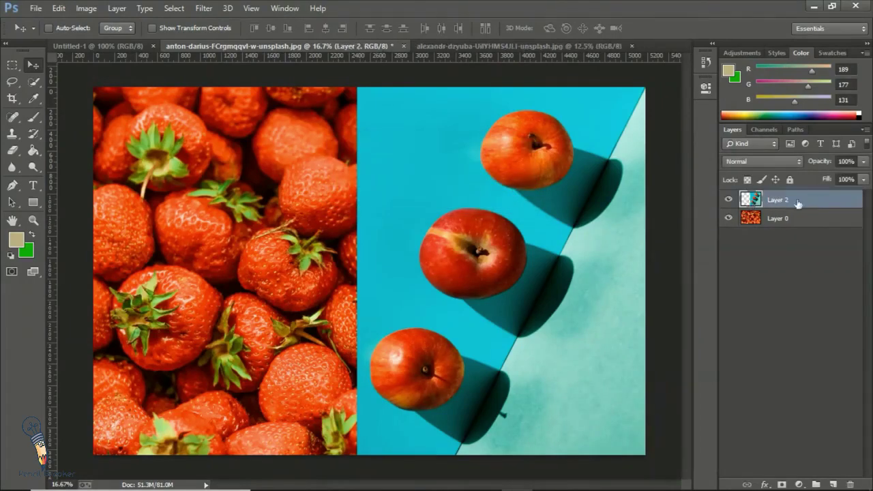
Lower Layer 2's fill to 75%, then bring it back up to 100%.
{"action": "left_click", "coordinate": [863, 180]}
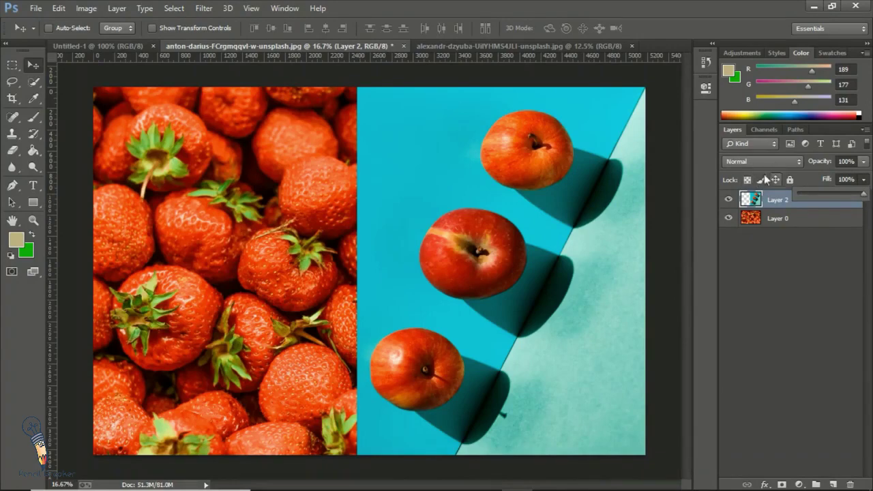
{"action": "left_click_drag", "start_coordinate": [864, 197], "coordinate": [836, 194]}
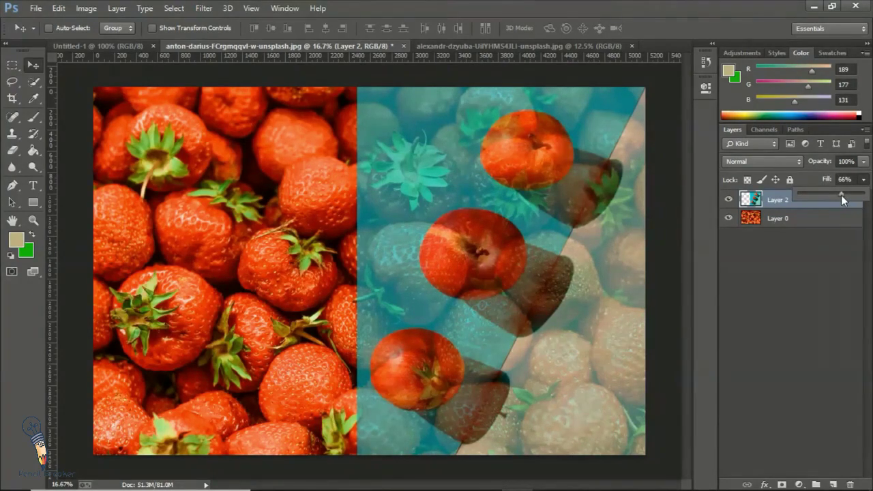
{"action": "mouse_move", "coordinate": [841, 195]}
{"action": "left_mouse_down"}
{"action": "mouse_move", "coordinate": [863, 196]}
{"action": "mouse_move", "coordinate": [835, 194]}
{"action": "left_mouse_up"}
{"action": "left_click_drag", "start_coordinate": [843, 193], "coordinate": [864, 193]}
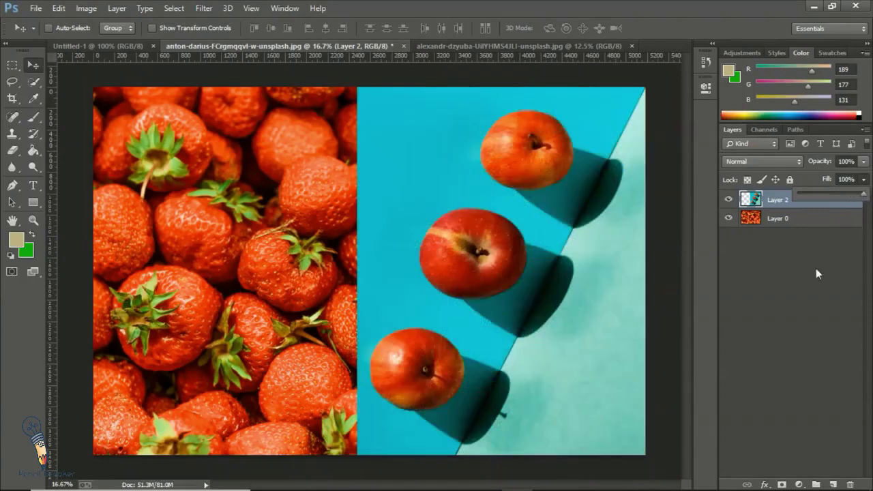
Reselect Layer 2 and drag the apple photo left into the middle of the canvas.
{"action": "left_click", "coordinate": [782, 277]}
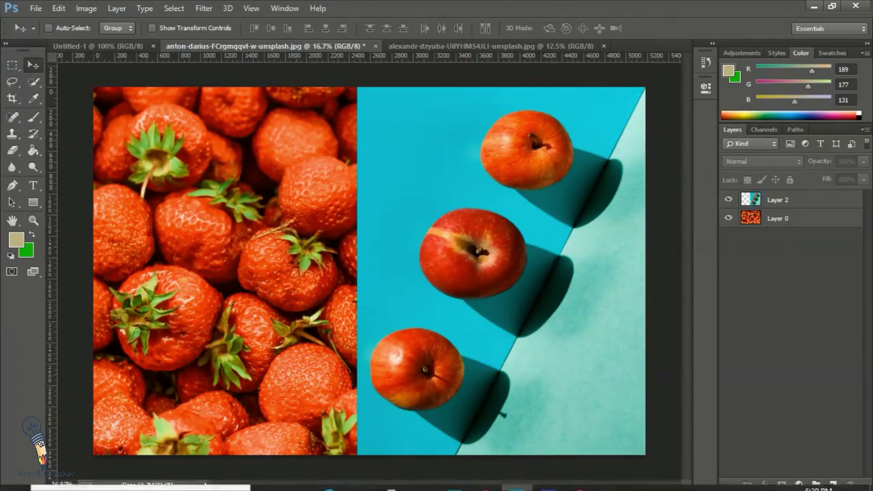
{"action": "left_click", "coordinate": [811, 200]}
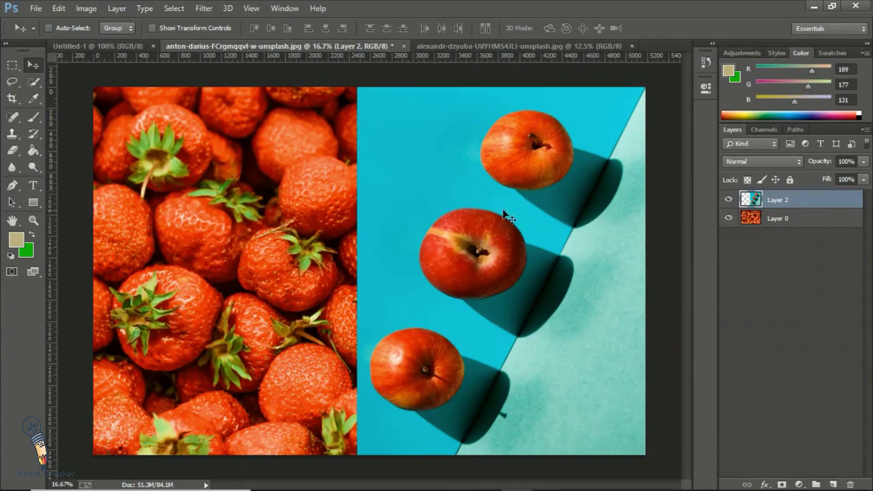
{"action": "mouse_move", "coordinate": [520, 202]}
{"action": "left_mouse_down"}
{"action": "mouse_move", "coordinate": [343, 210]}
{"action": "mouse_move", "coordinate": [439, 200]}
{"action": "mouse_move", "coordinate": [396, 198]}
{"action": "left_mouse_up"}
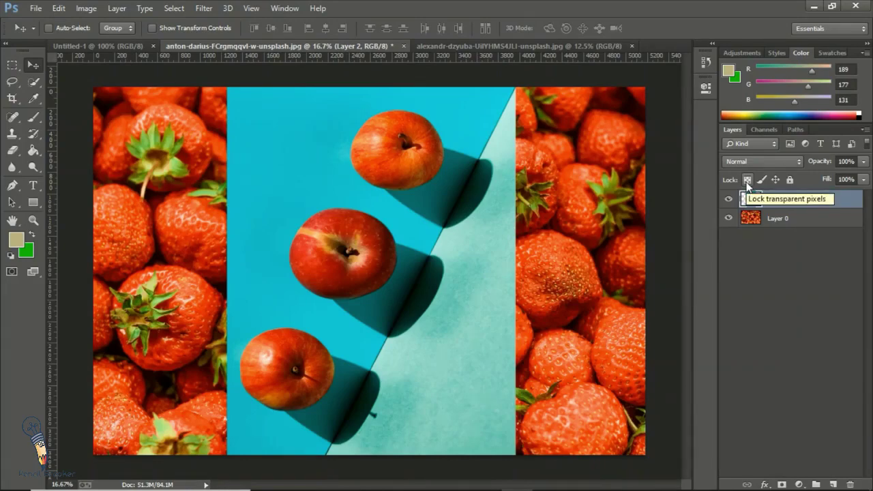
Lock Layer 2's transparent pixels, test brush strokes and undo them, then hide strawberry Layer 0.
{"action": "left_click", "coordinate": [747, 182]}
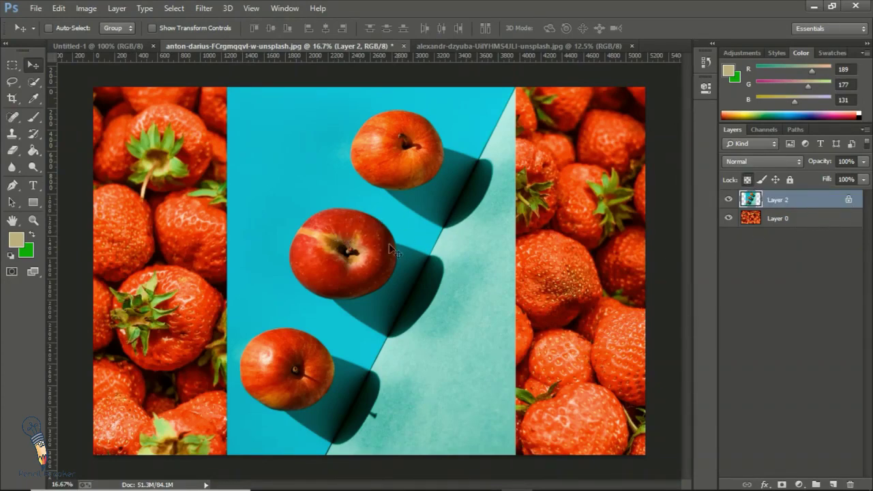
{"action": "mouse_move", "coordinate": [377, 236]}
{"action": "left_mouse_down"}
{"action": "mouse_move", "coordinate": [276, 240]}
{"action": "mouse_move", "coordinate": [367, 238]}
{"action": "left_mouse_up"}
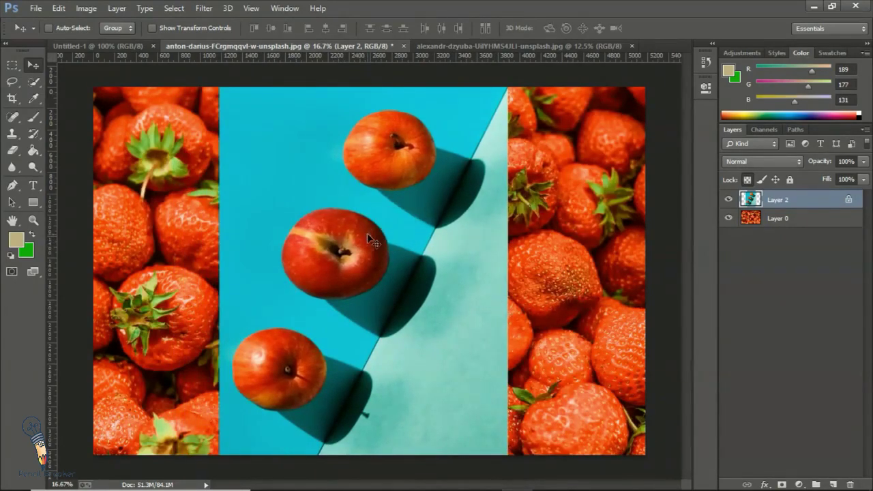
{"action": "left_click", "coordinate": [33, 133]}
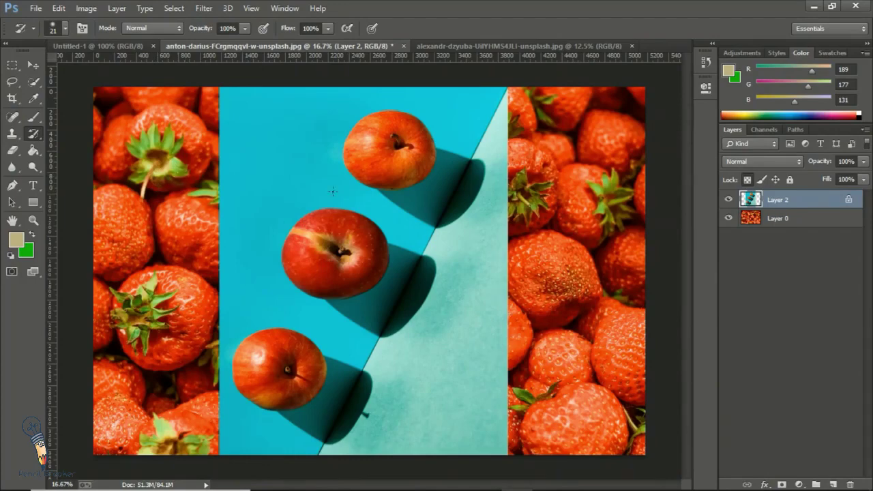
{"action": "left_click_drag", "start_coordinate": [333, 191], "coordinate": [373, 215]}
{"action": "mouse_move", "coordinate": [307, 160]}
{"action": "left_mouse_down"}
{"action": "mouse_move", "coordinate": [348, 266]}
{"action": "mouse_move", "coordinate": [341, 303]}
{"action": "mouse_move", "coordinate": [441, 338]}
{"action": "mouse_move", "coordinate": [434, 356]}
{"action": "left_mouse_up"}
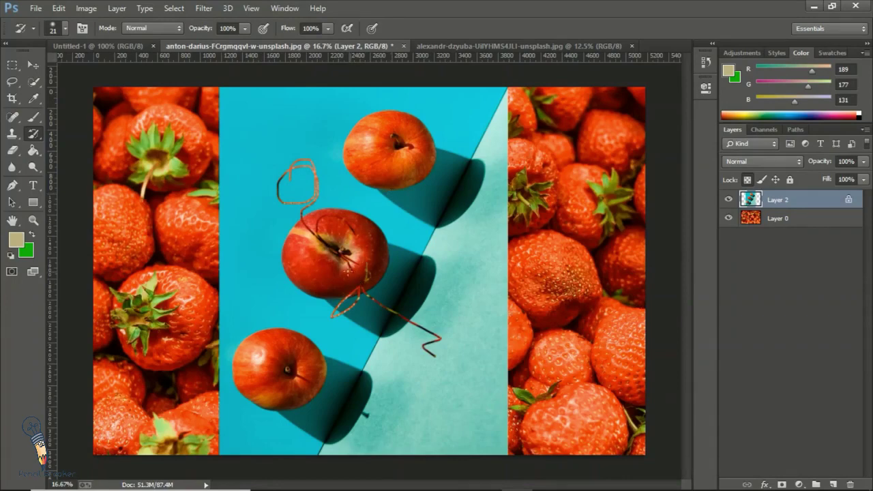
{"action": "key", "text": "ctrl+z"}
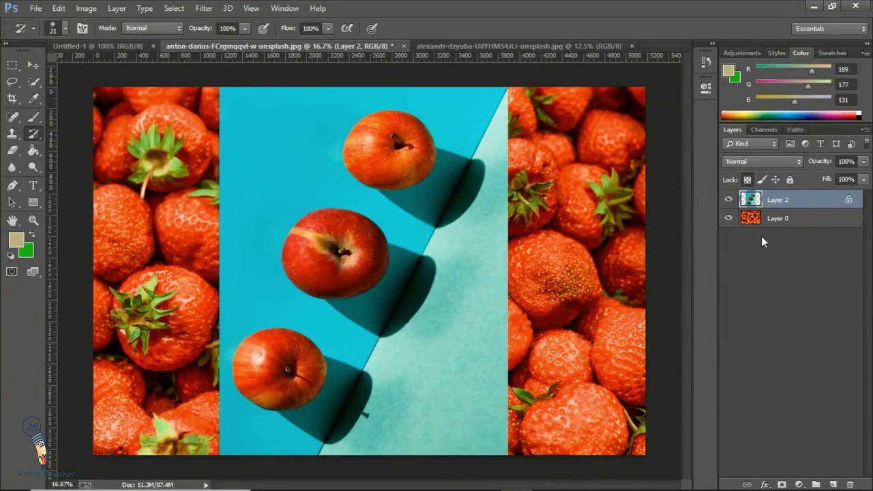
{"action": "left_click", "coordinate": [728, 218]}
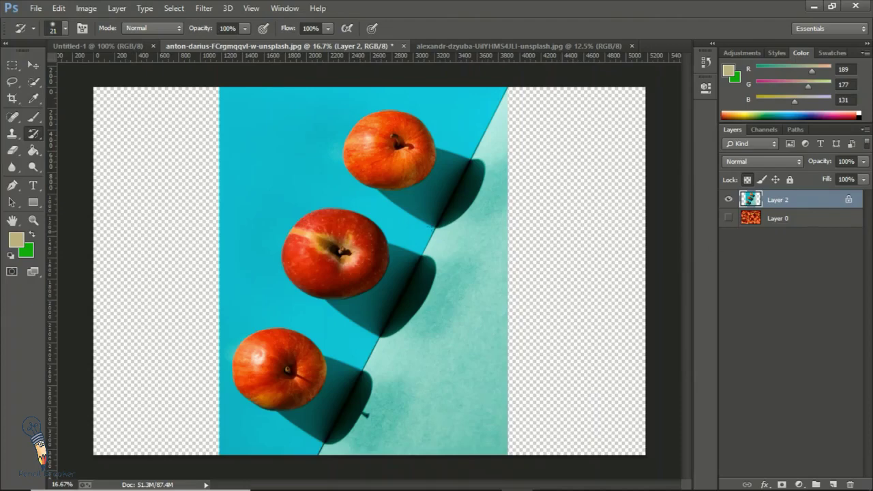
Move the apple photo right and down, try a corner shrink, and show Layer 0 again.
{"action": "left_click", "coordinate": [33, 65]}
{"action": "mouse_move", "coordinate": [336, 222]}
{"action": "left_mouse_down"}
{"action": "mouse_move", "coordinate": [418, 234]}
{"action": "mouse_move", "coordinate": [358, 231]}
{"action": "left_mouse_up"}
{"action": "key", "text": "ctrl+t"}
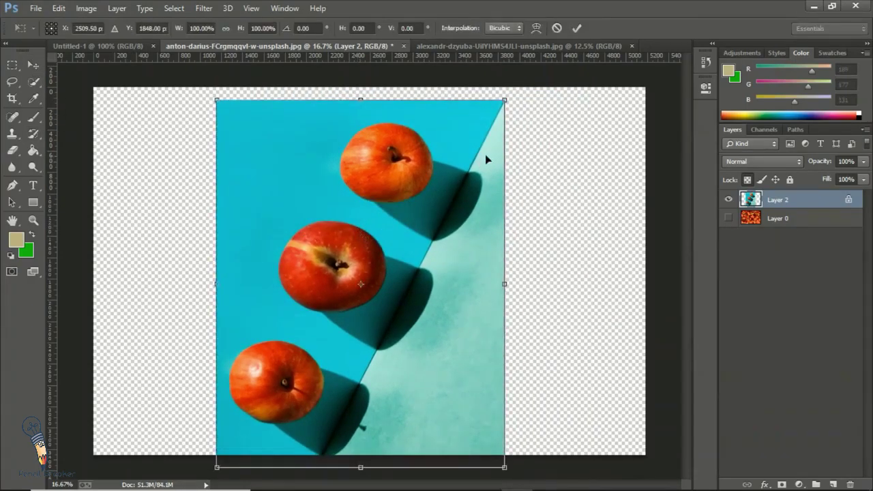
{"action": "left_click_drag", "start_coordinate": [504, 99], "coordinate": [417, 187]}
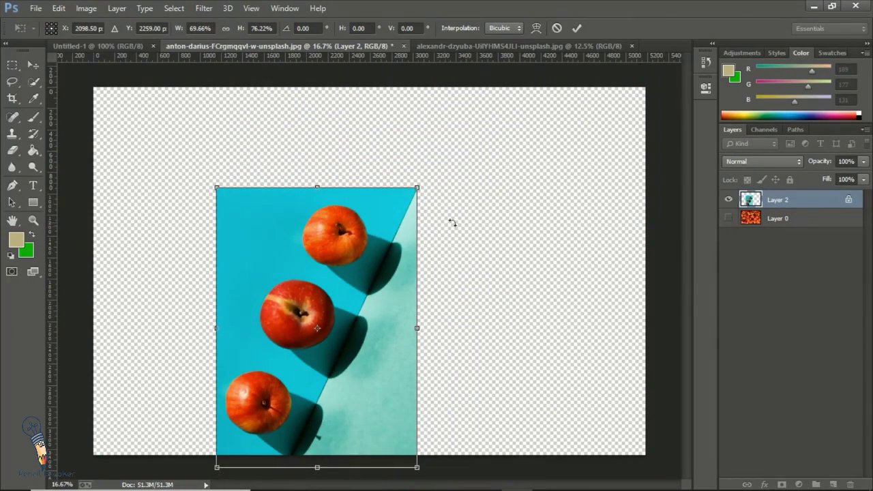
{"action": "key", "text": "Return"}
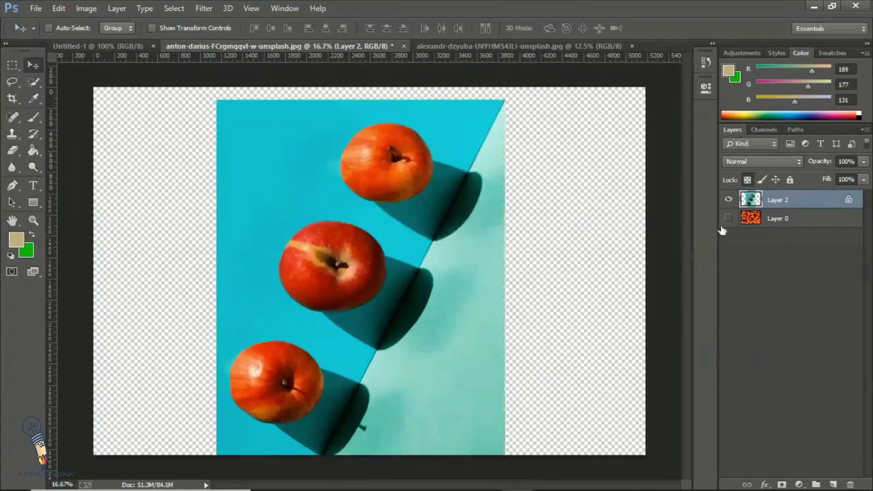
{"action": "left_click", "coordinate": [728, 218]}
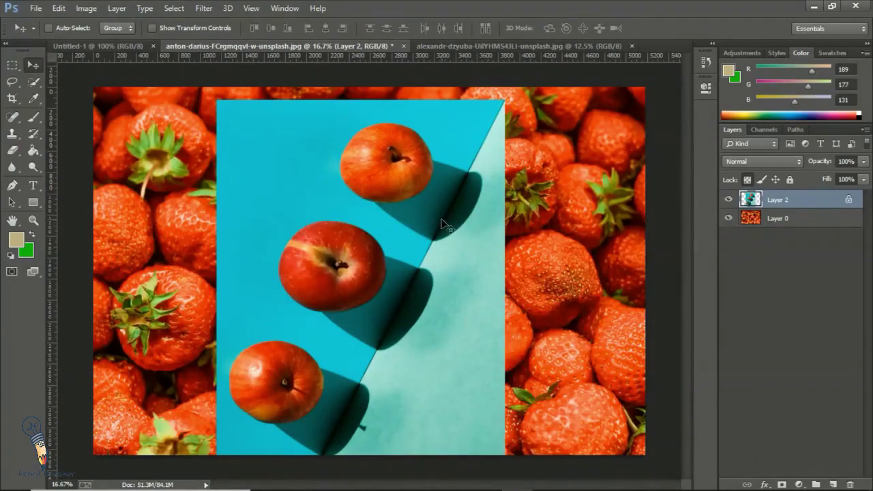
Cancel a second resize attempt, nudge the apples slightly up with Layer 0 hidden, then reshow it.
{"action": "key", "text": "ctrl+t"}
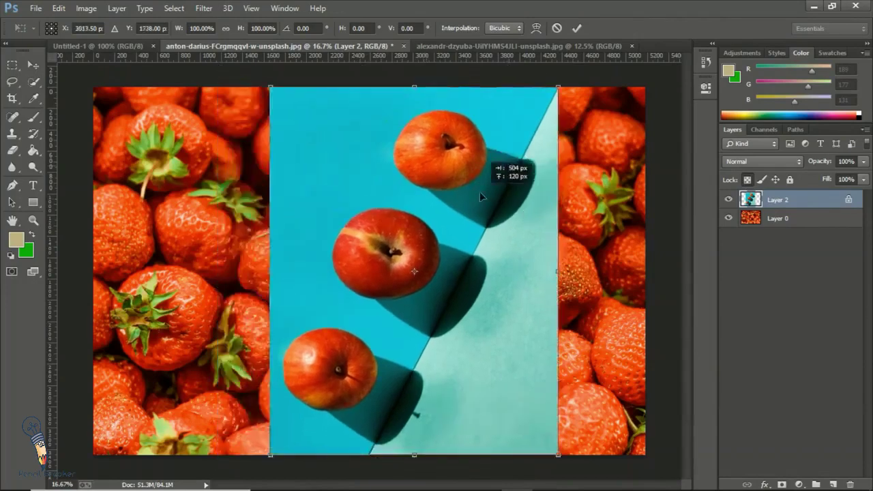
{"action": "left_click_drag", "start_coordinate": [423, 194], "coordinate": [493, 82]}
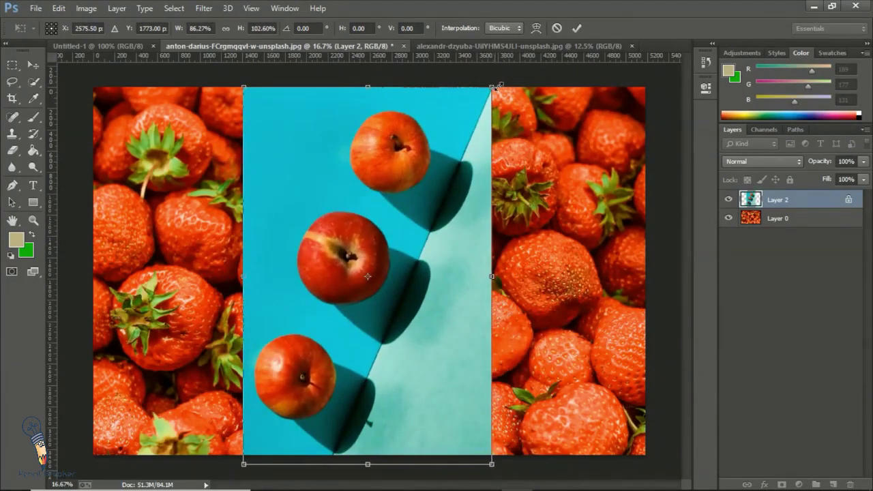
{"action": "key", "text": "Escape"}
{"action": "left_click", "coordinate": [728, 219]}
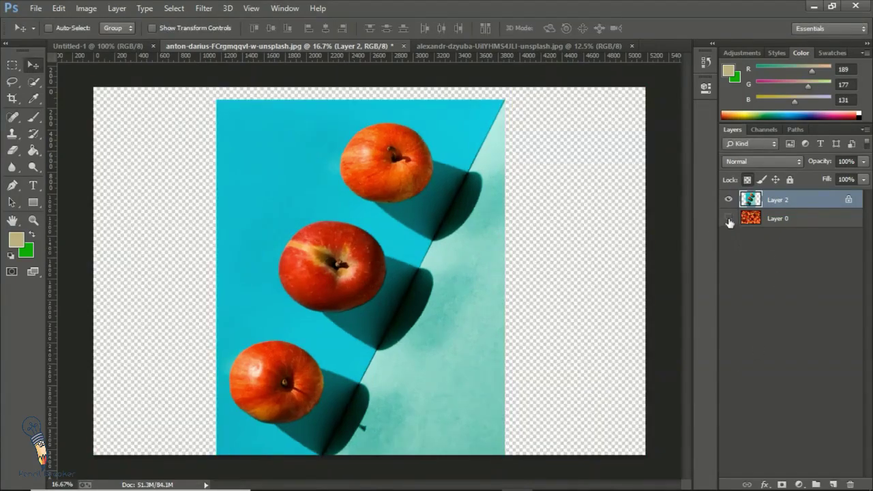
{"action": "left_click_drag", "start_coordinate": [438, 257], "coordinate": [439, 245]}
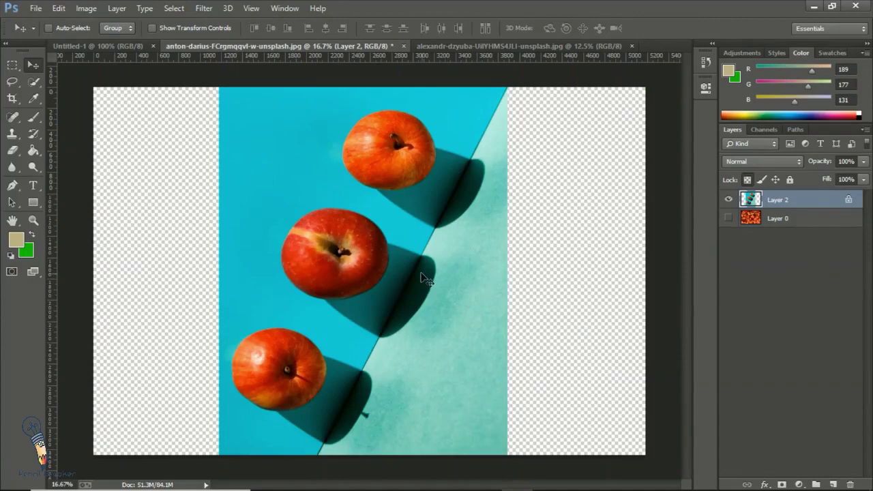
{"action": "left_click", "coordinate": [728, 218]}
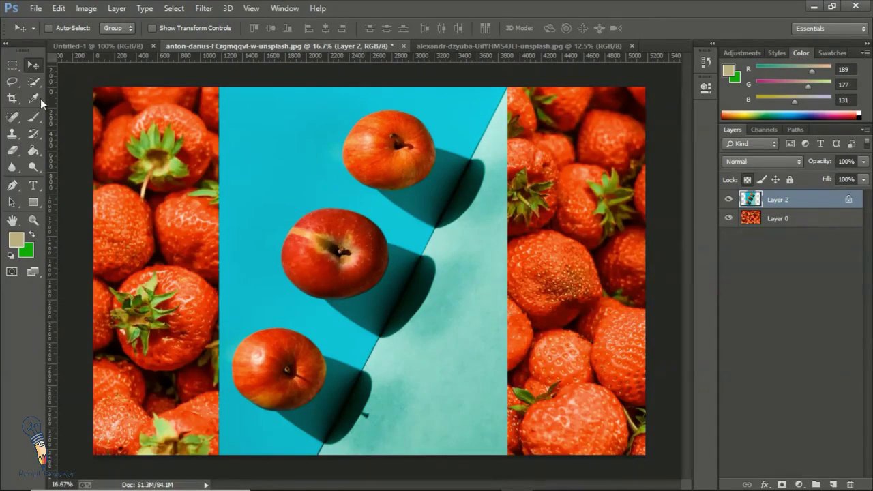
Paint a test beige brush stroke over the apples, then undo it.
{"action": "left_click", "coordinate": [32, 117]}
{"action": "mouse_move", "coordinate": [279, 217]}
{"action": "left_mouse_down"}
{"action": "mouse_move", "coordinate": [440, 235]}
{"action": "mouse_move", "coordinate": [409, 187]}
{"action": "left_mouse_up"}
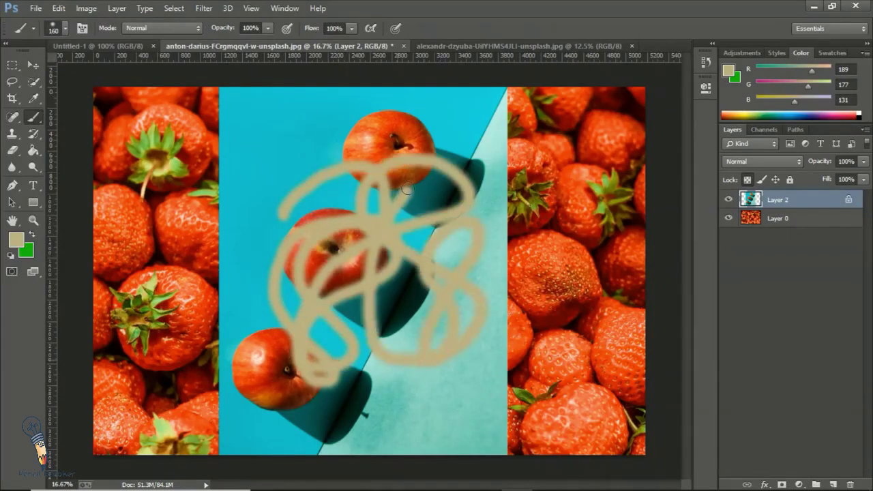
{"action": "key", "text": "ctrl+z"}
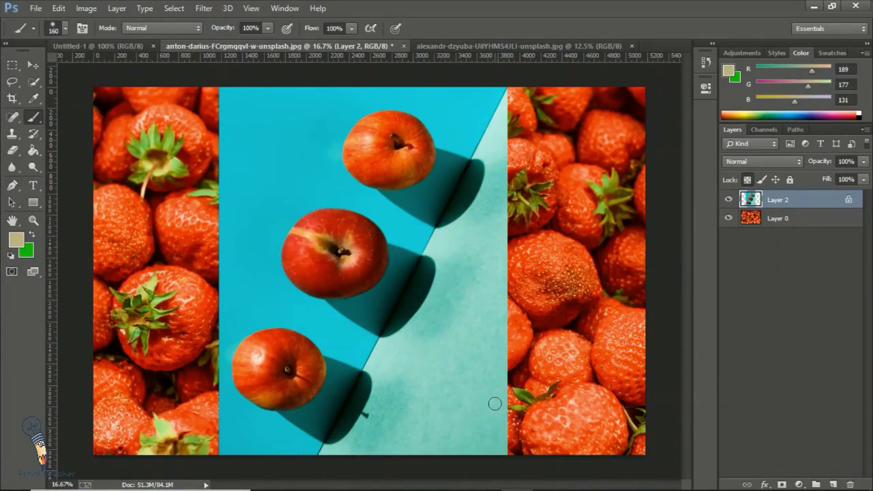
Turn on Lock image pixels for Layer 2 and confirm painting on it is refused.
{"action": "left_click", "coordinate": [761, 179]}
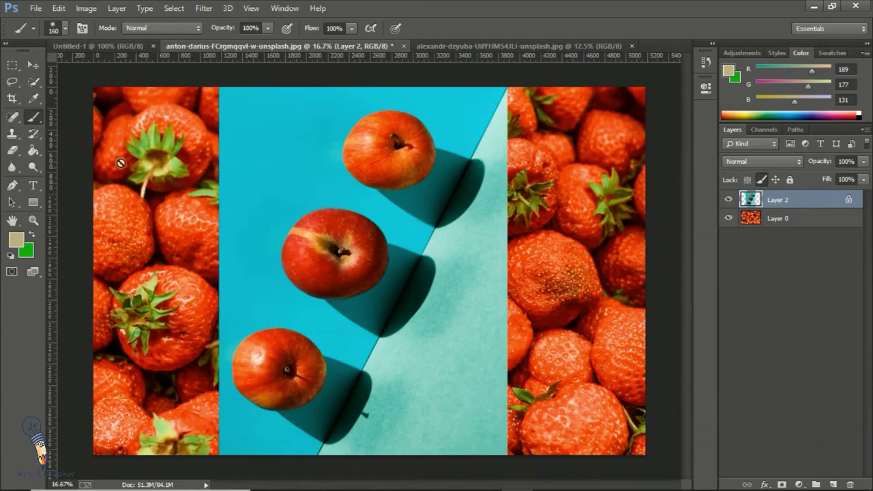
{"action": "left_click", "coordinate": [297, 204]}
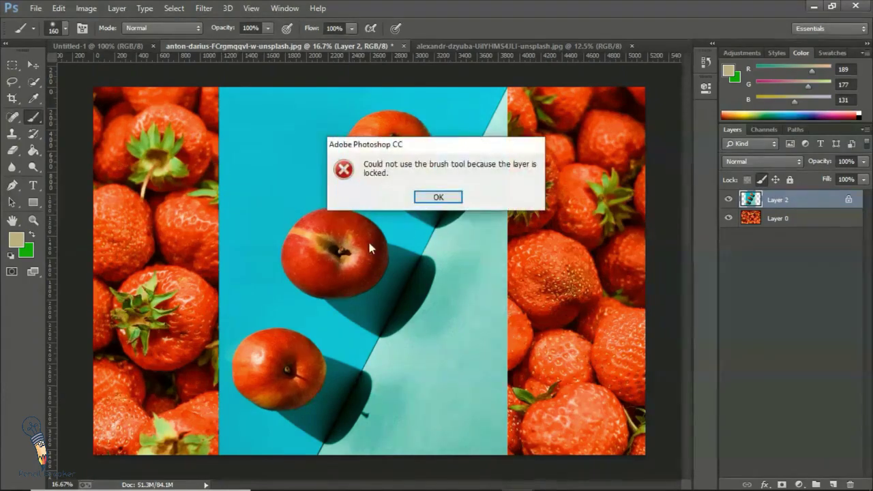
{"action": "left_click", "coordinate": [431, 202]}
{"action": "left_click", "coordinate": [323, 284]}
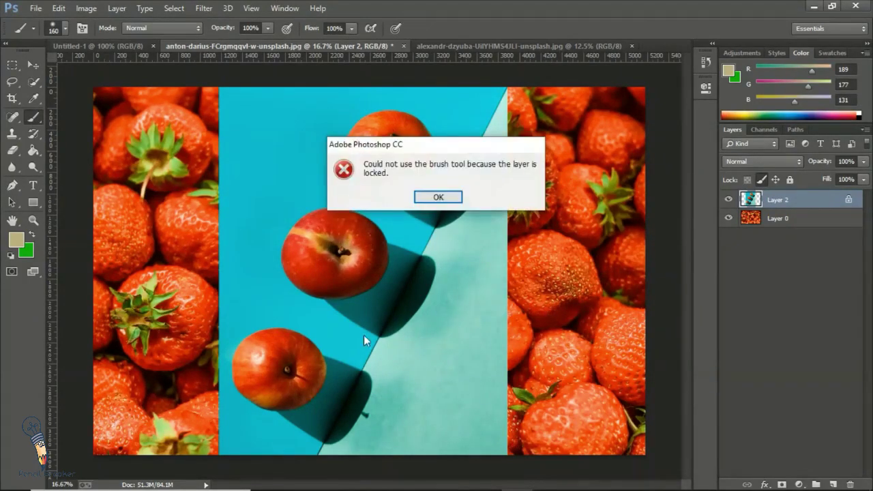
{"action": "left_click", "coordinate": [443, 196]}
Nudge the apple photo sideways, scale it down slightly from a corner, and lock its position.
{"action": "left_click", "coordinate": [33, 64]}
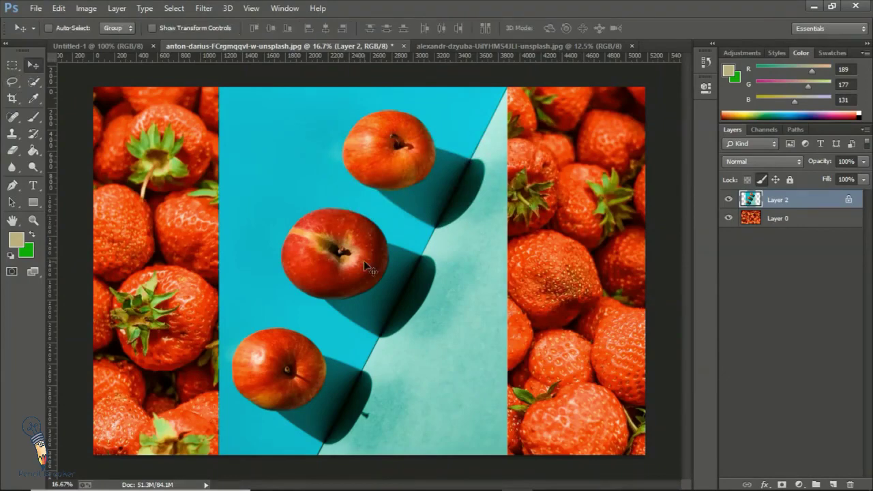
{"action": "mouse_move", "coordinate": [364, 261]}
{"action": "left_mouse_down"}
{"action": "mouse_move", "coordinate": [394, 258]}
{"action": "mouse_move", "coordinate": [354, 257]}
{"action": "left_mouse_up"}
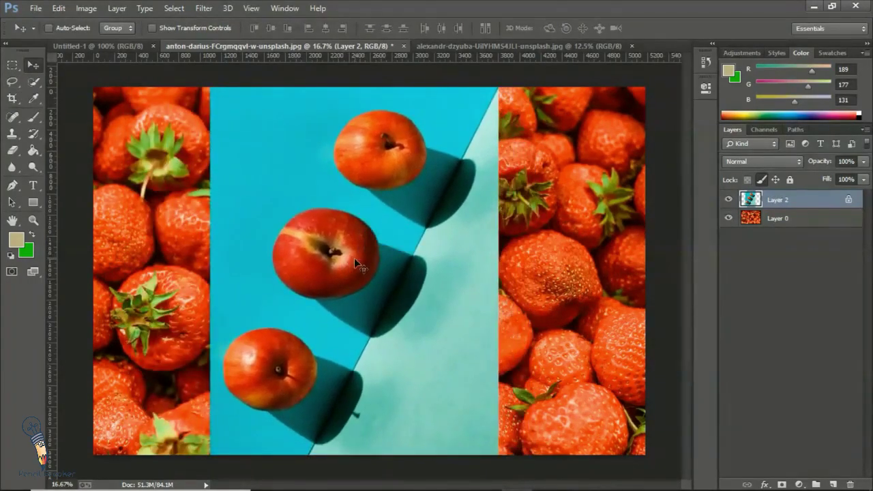
{"action": "key", "text": "ctrl+t"}
{"action": "left_click_drag", "start_coordinate": [499, 85], "coordinate": [496, 86]}
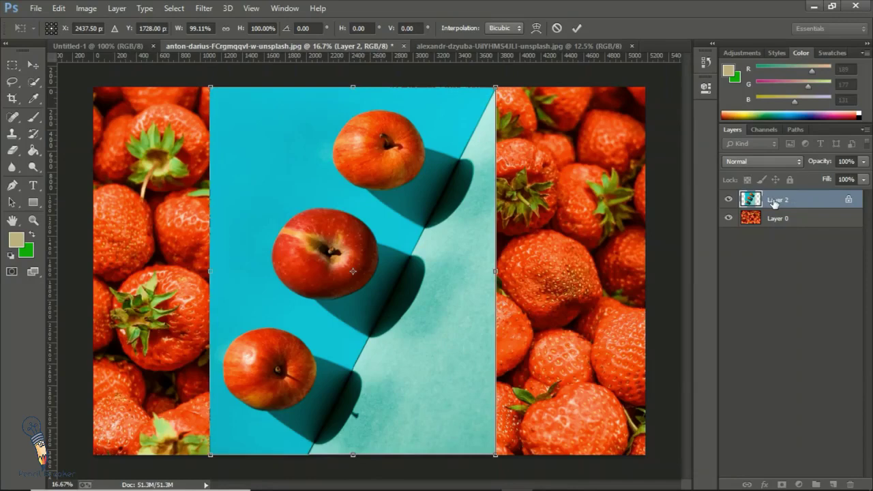
{"action": "key", "text": "Return"}
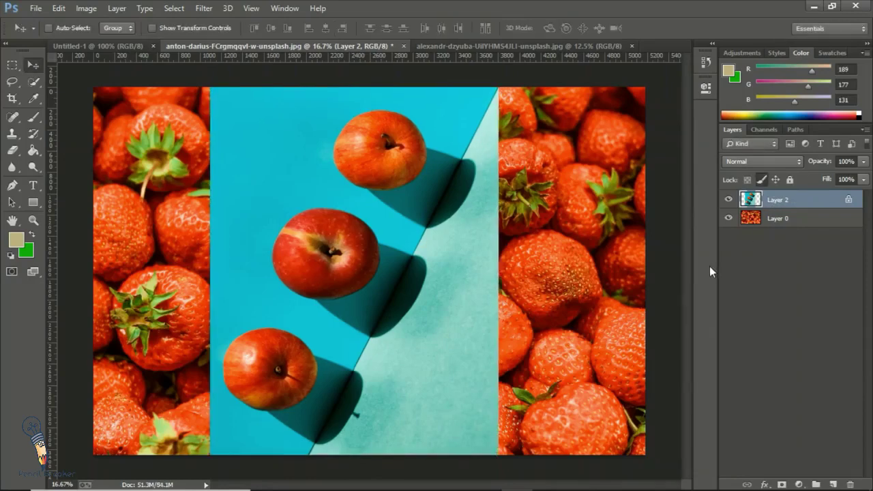
{"action": "left_click", "coordinate": [776, 180]}
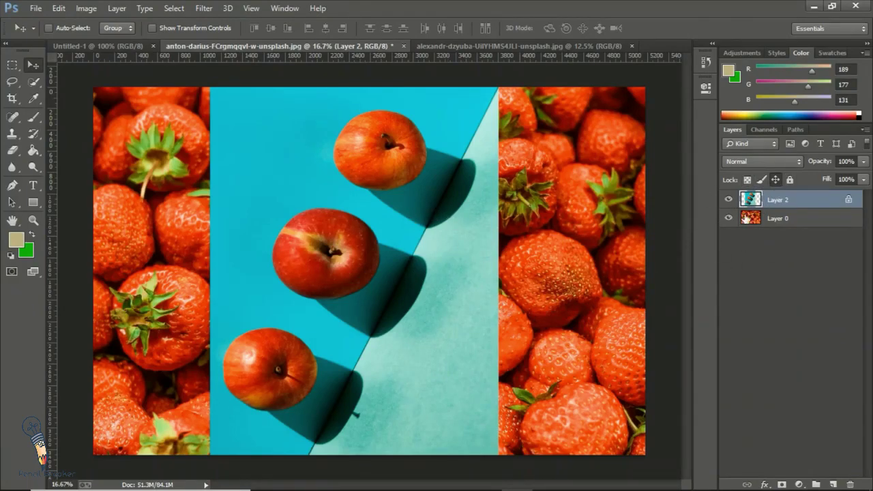
Confirm the position-locked apple layer refuses moves, with a test brush stroke undone in between.
{"action": "left_click_drag", "start_coordinate": [373, 215], "coordinate": [426, 196]}
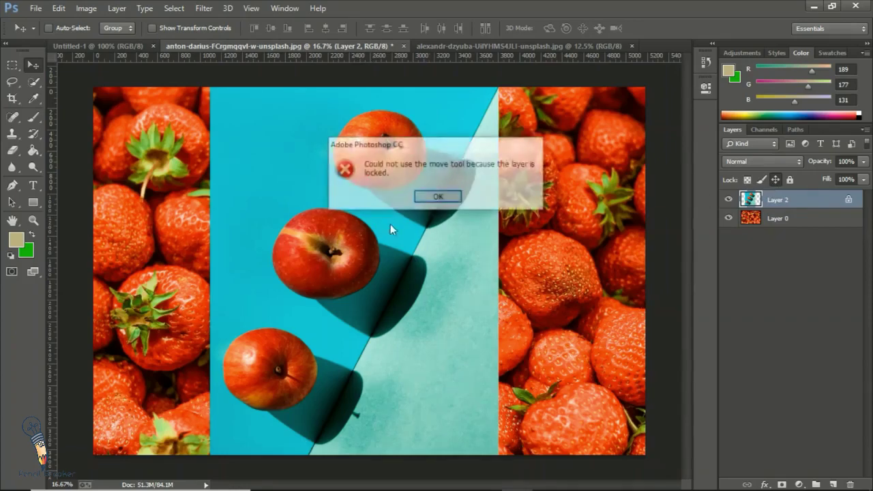
{"action": "left_click", "coordinate": [444, 196]}
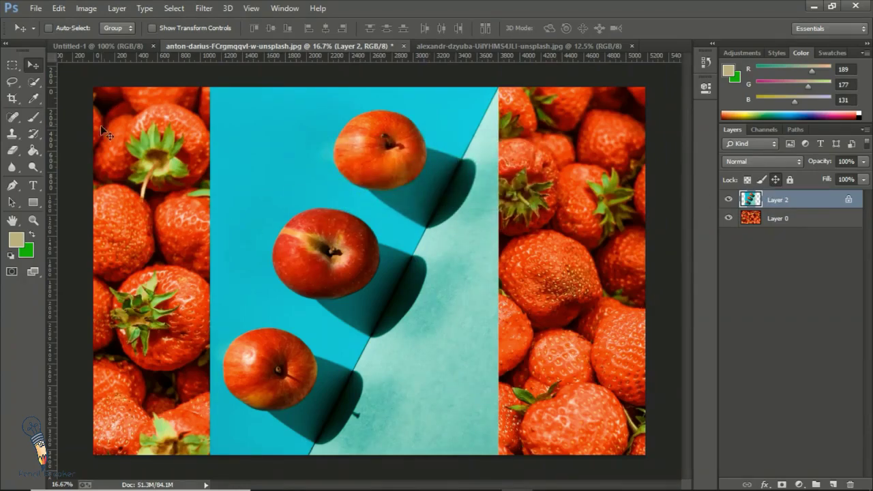
{"action": "left_click", "coordinate": [34, 118]}
{"action": "left_click_drag", "start_coordinate": [249, 200], "coordinate": [412, 316]}
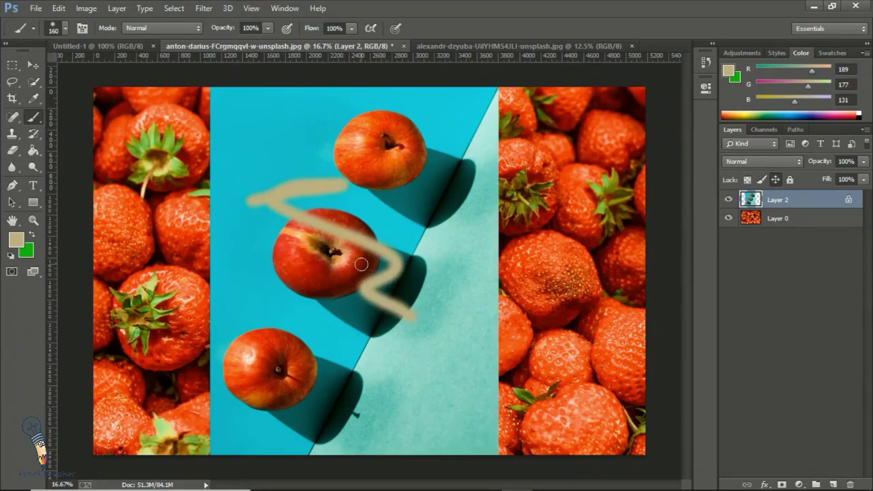
{"action": "key", "text": "ctrl+z"}
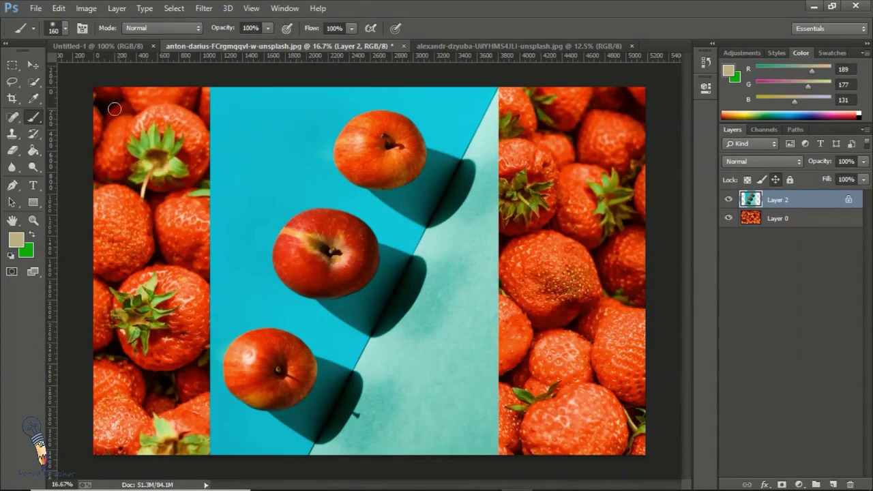
{"action": "left_click", "coordinate": [30, 63]}
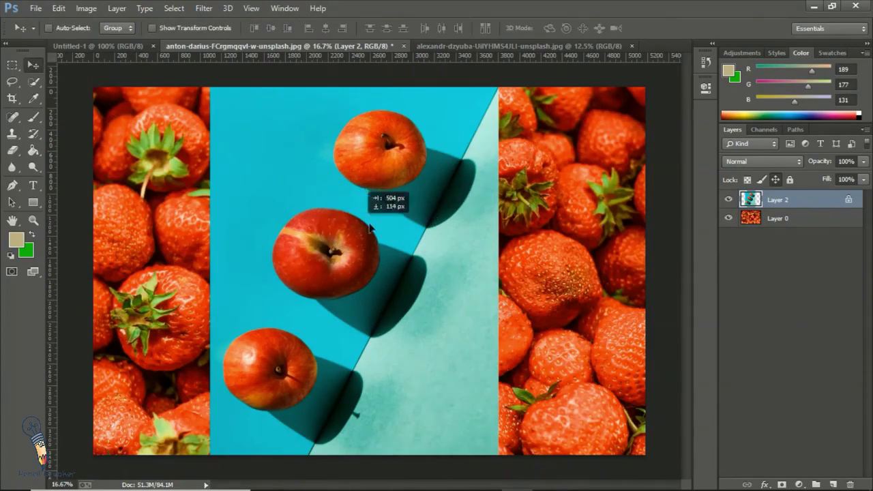
{"action": "left_click_drag", "start_coordinate": [434, 220], "coordinate": [369, 292]}
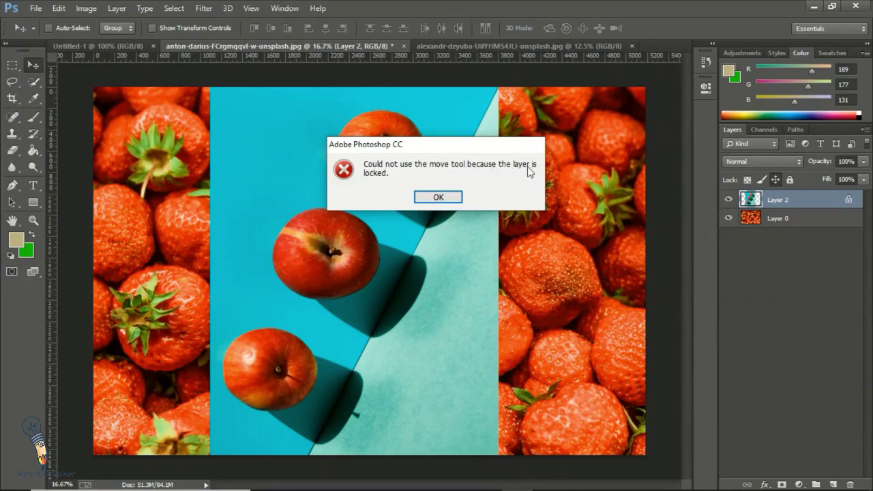
{"action": "left_click", "coordinate": [440, 198]}
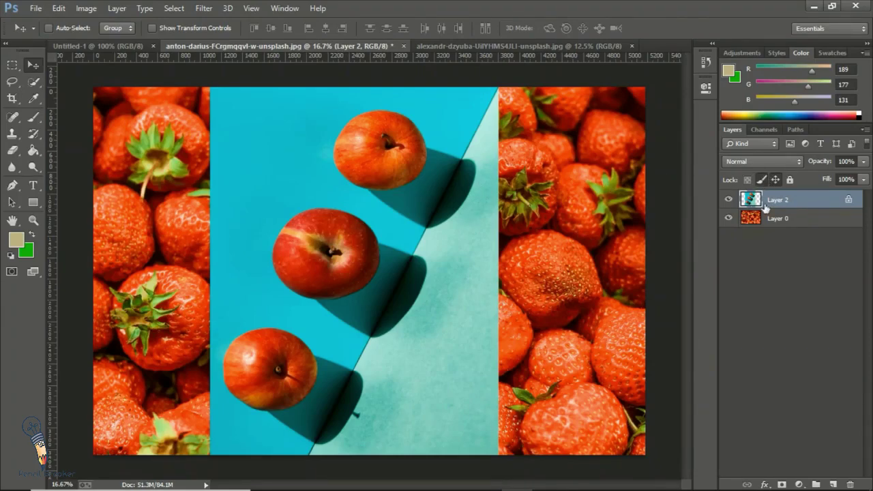
Re-lock Layer 2's pixels, confirm painting is refused, then release the position and pixel locks.
{"action": "left_click", "coordinate": [762, 180]}
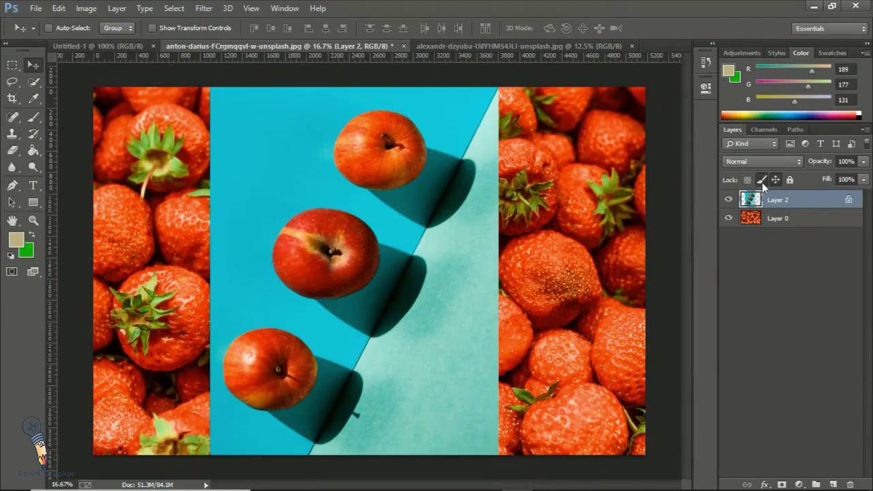
{"action": "left_click", "coordinate": [34, 117]}
{"action": "left_click", "coordinate": [312, 197]}
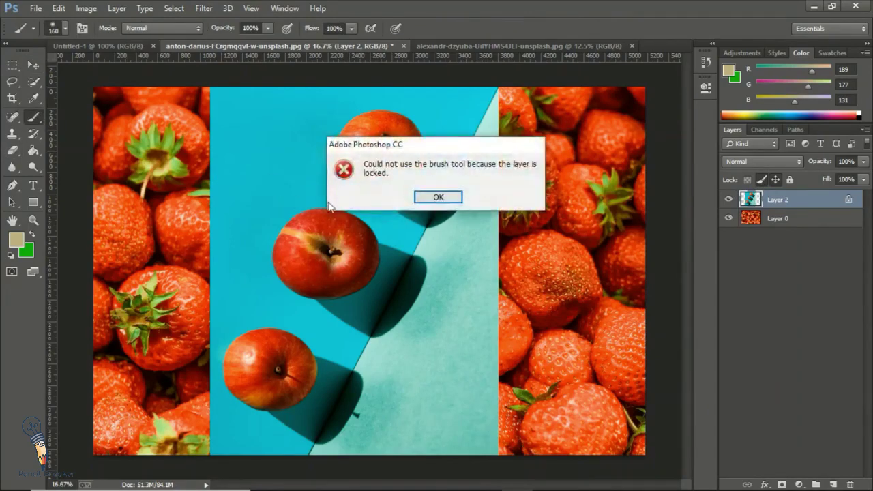
{"action": "left_click", "coordinate": [444, 196]}
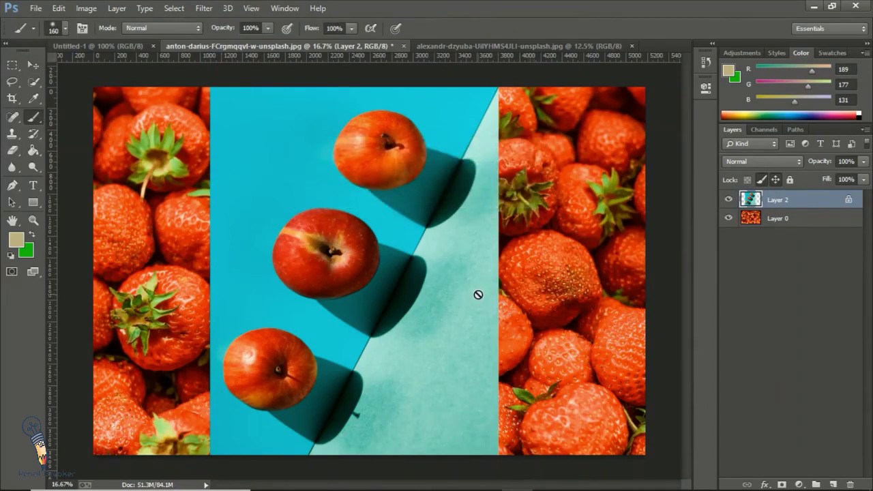
{"action": "left_click", "coordinate": [776, 181]}
Lock all on Layer 2, glance at Untitled-1, then lock its transparent pixels.
{"action": "left_click", "coordinate": [790, 180]}
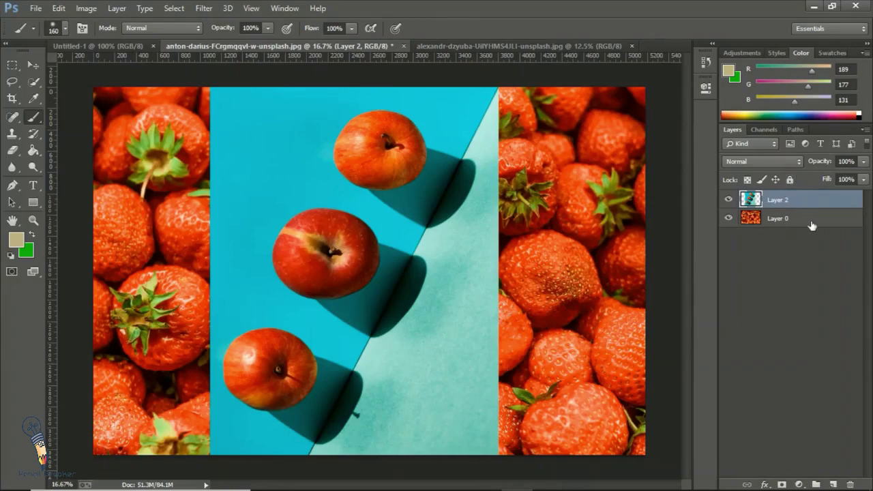
{"action": "left_click", "coordinate": [126, 47]}
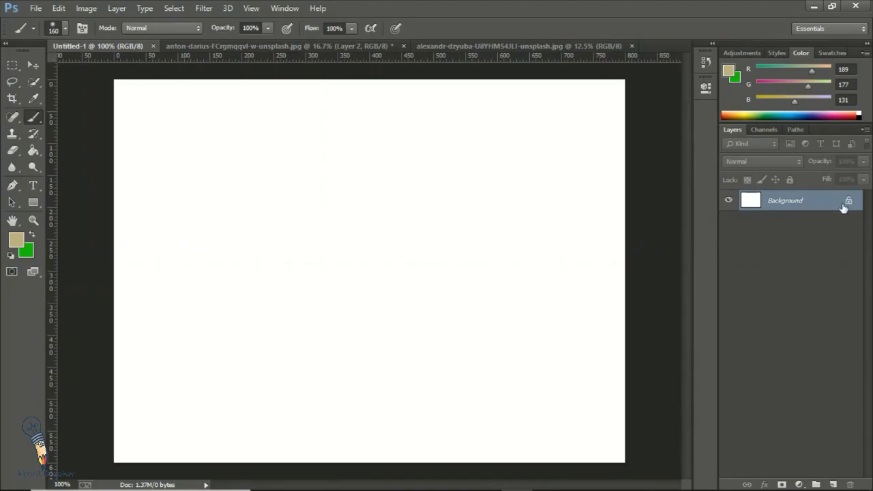
{"action": "left_click", "coordinate": [240, 47]}
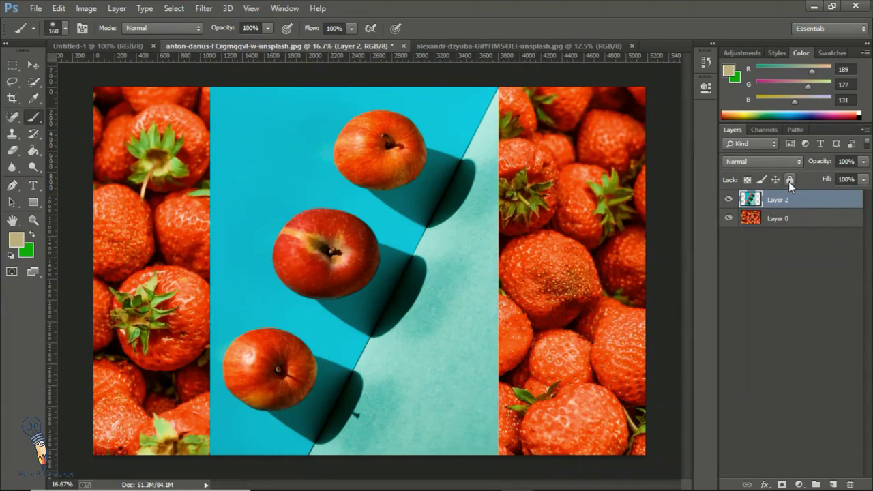
{"action": "left_click", "coordinate": [748, 181]}
Lower Layer 2's fill to 85% and lock its position and image pixels.
{"action": "left_click", "coordinate": [864, 179]}
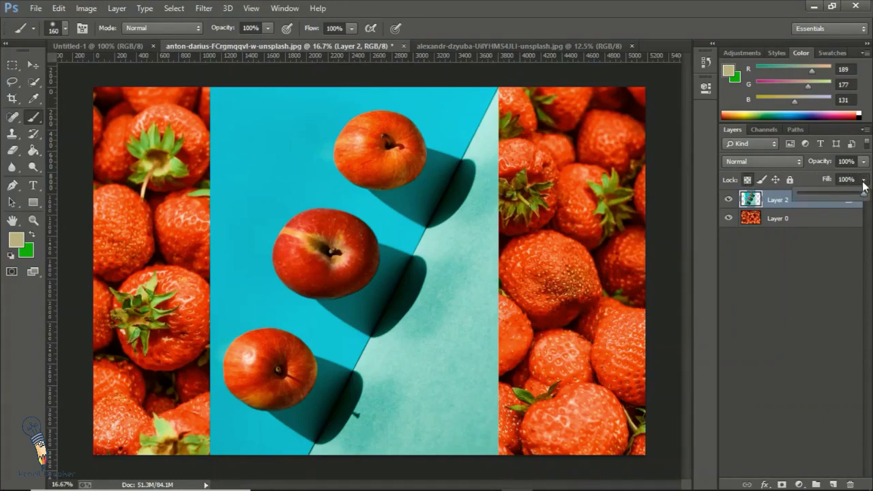
{"action": "mouse_move", "coordinate": [858, 194]}
{"action": "left_mouse_down"}
{"action": "mouse_move", "coordinate": [816, 198]}
{"action": "mouse_move", "coordinate": [864, 195]}
{"action": "left_mouse_up"}
{"action": "left_click", "coordinate": [775, 180]}
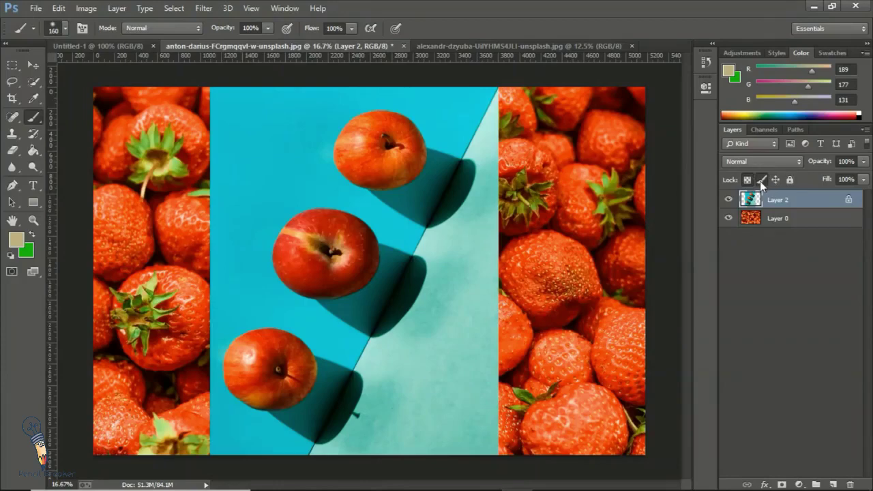
{"action": "left_click", "coordinate": [761, 179]}
Trial lower opacities on Layer 2, keep it at full opacity, then unlock the layer.
{"action": "left_click", "coordinate": [863, 161]}
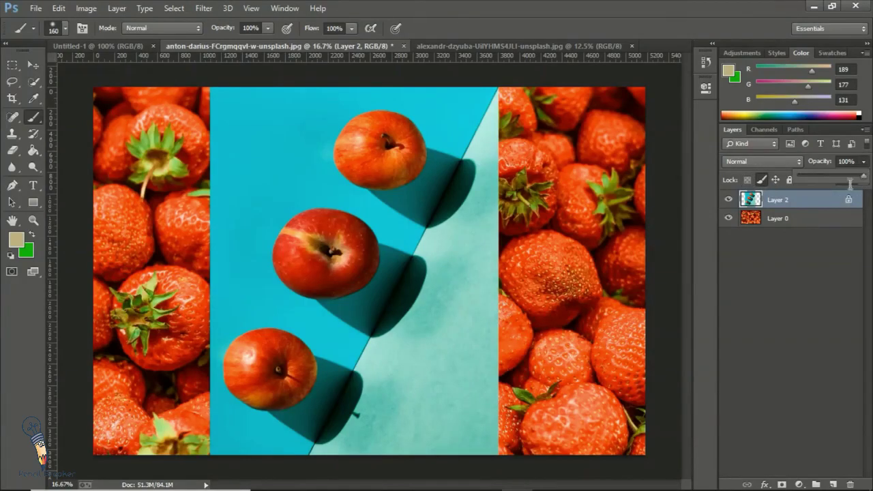
{"action": "left_click_drag", "start_coordinate": [837, 173], "coordinate": [826, 175]}
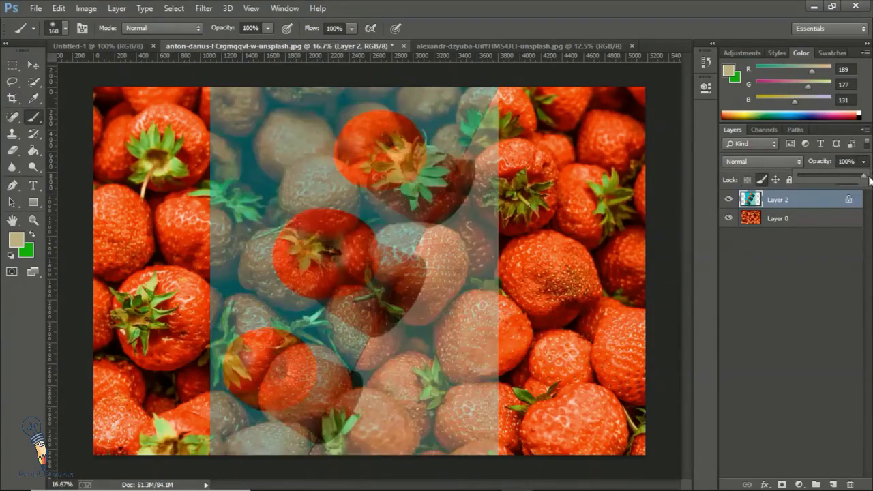
{"action": "left_click", "coordinate": [802, 246]}
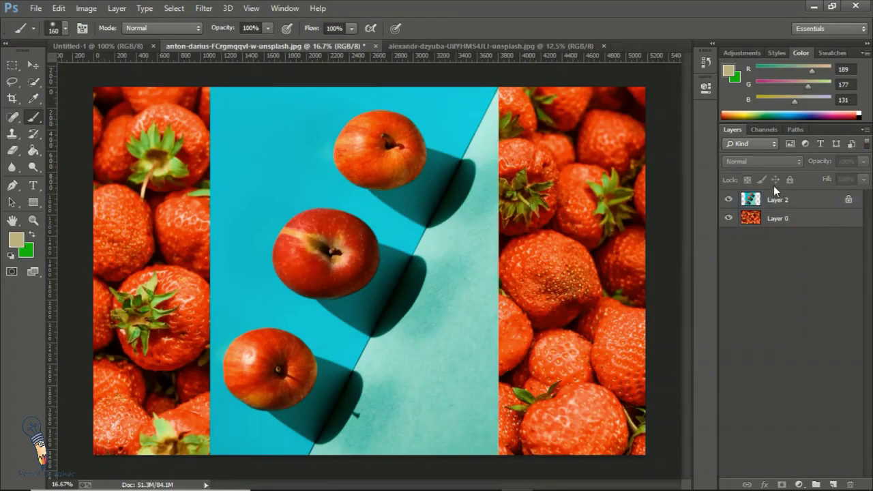
{"action": "left_click", "coordinate": [777, 198]}
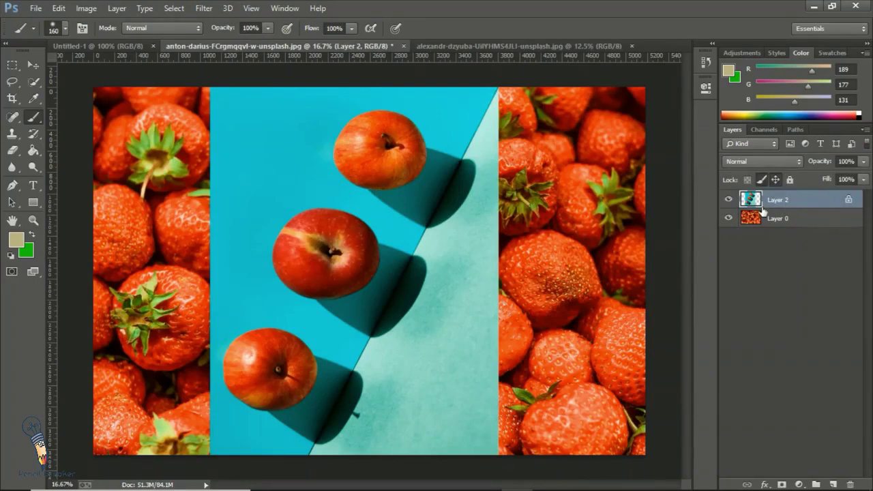
{"action": "left_click", "coordinate": [863, 161]}
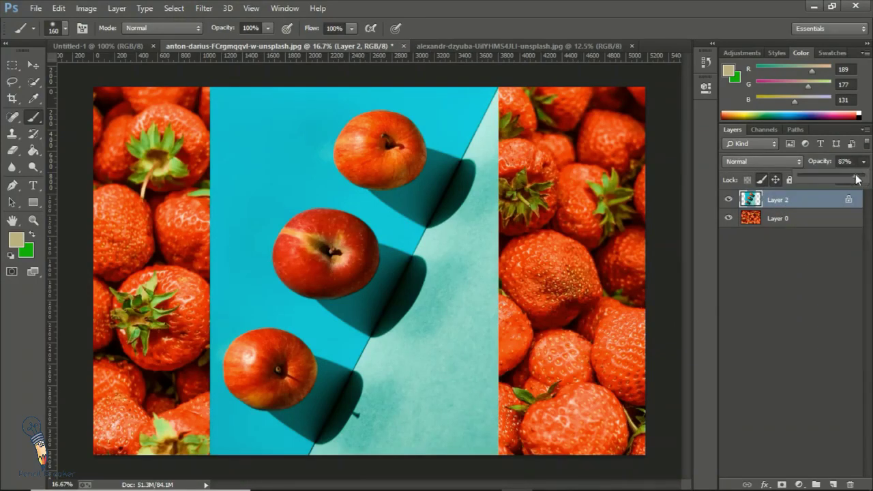
{"action": "left_click_drag", "start_coordinate": [864, 176], "coordinate": [830, 179]}
{"action": "key", "text": "Escape"}
{"action": "left_click", "coordinate": [776, 298]}
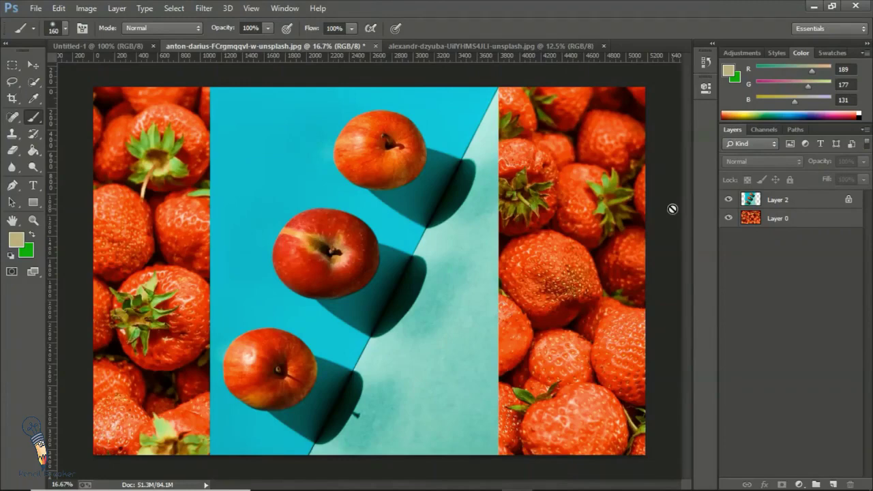
{"action": "left_click", "coordinate": [806, 200]}
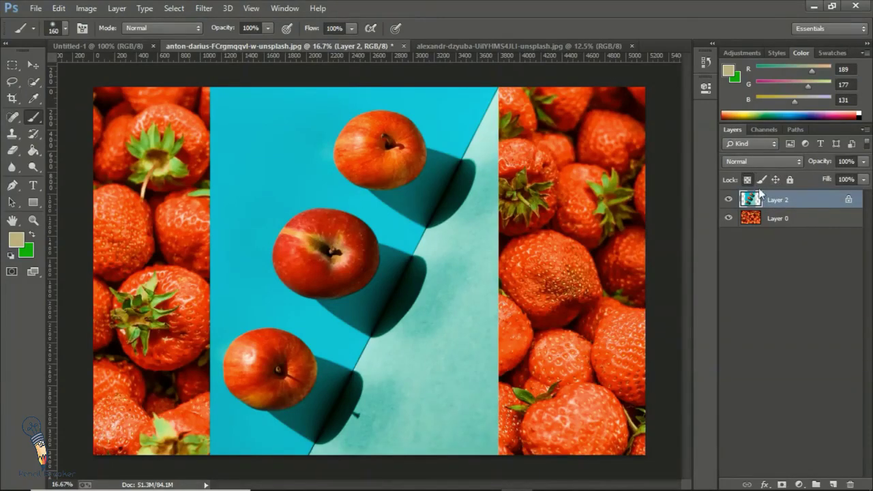
{"action": "left_click", "coordinate": [747, 180]}
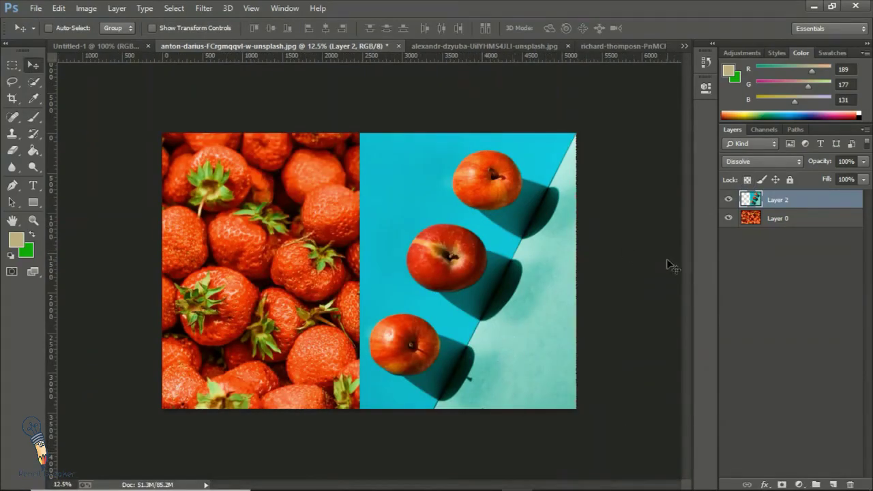
Try Normal blending on Layer 2, then return it to Dissolve.
{"action": "left_click", "coordinate": [745, 163]}
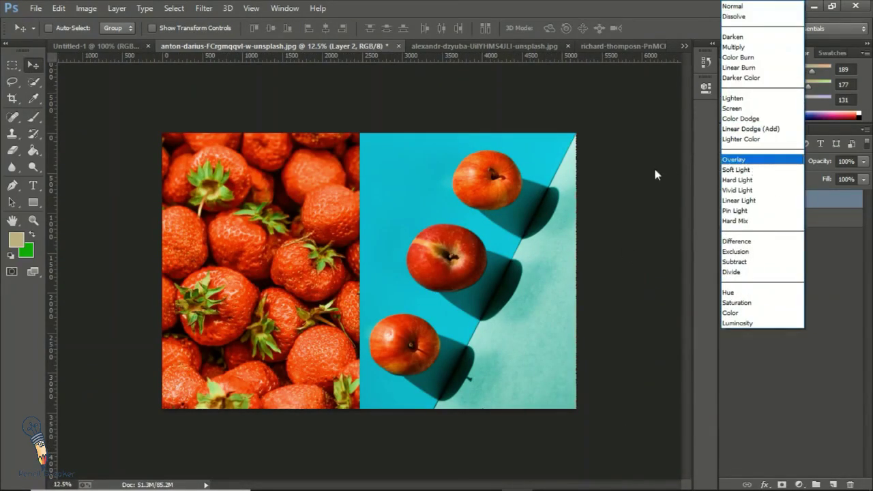
{"action": "left_click", "coordinate": [701, 218]}
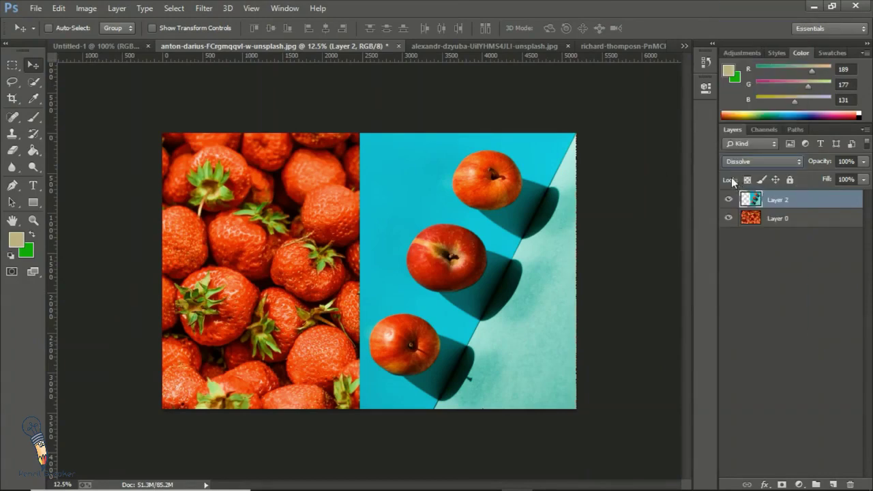
{"action": "left_click", "coordinate": [750, 164]}
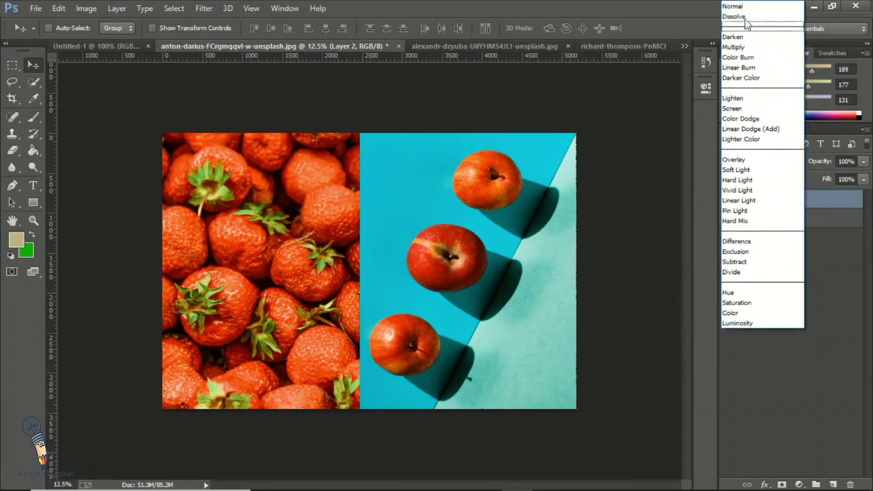
{"action": "left_click", "coordinate": [745, 8]}
{"action": "left_click", "coordinate": [755, 163]}
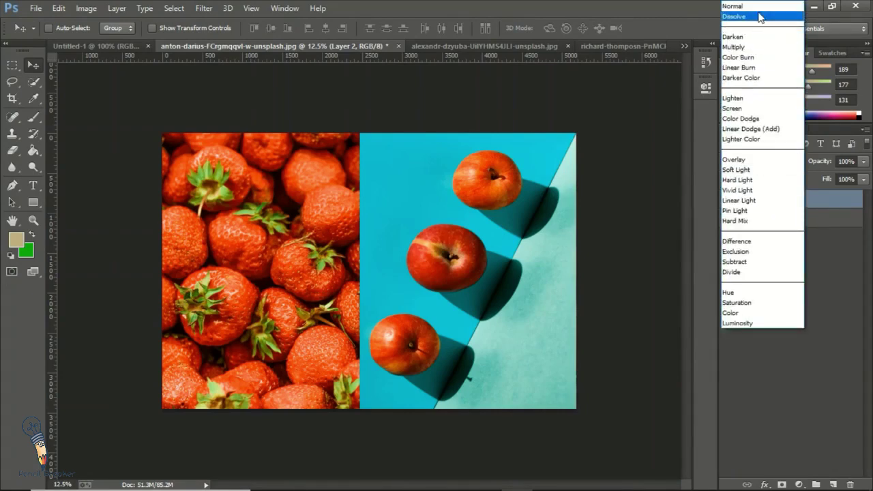
{"action": "left_click", "coordinate": [759, 17]}
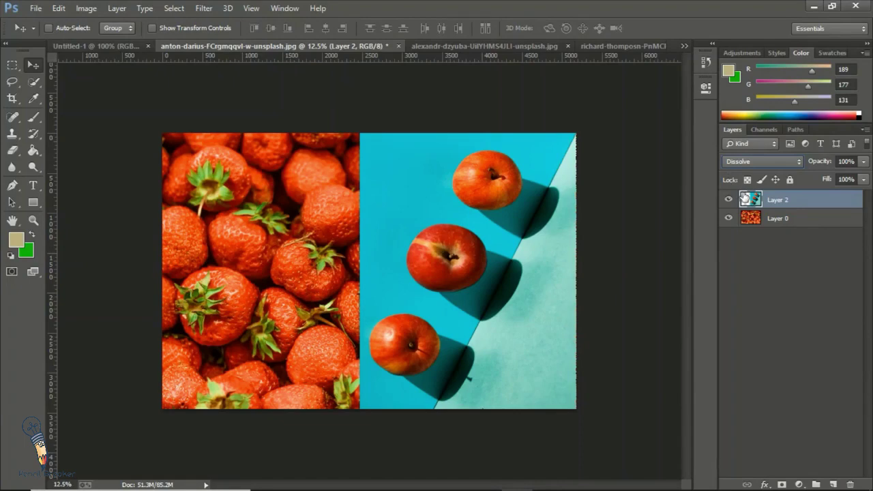
{"action": "left_click", "coordinate": [775, 162]}
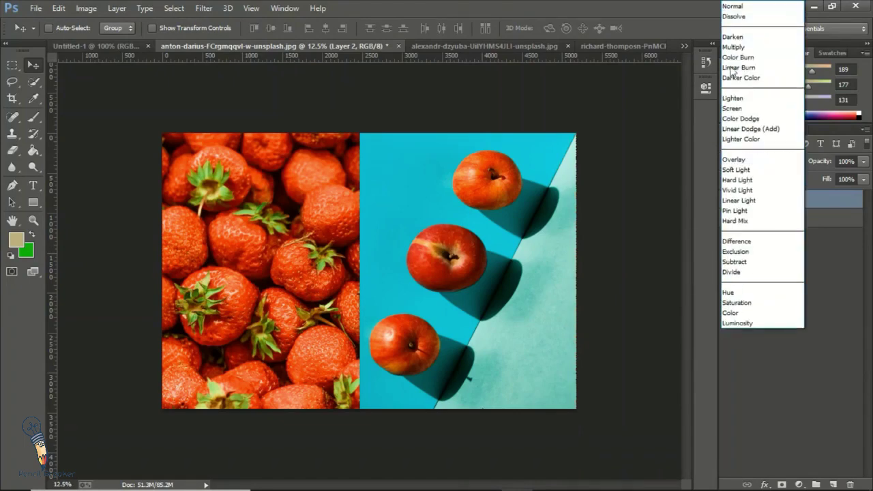
{"action": "left_click", "coordinate": [734, 16]}
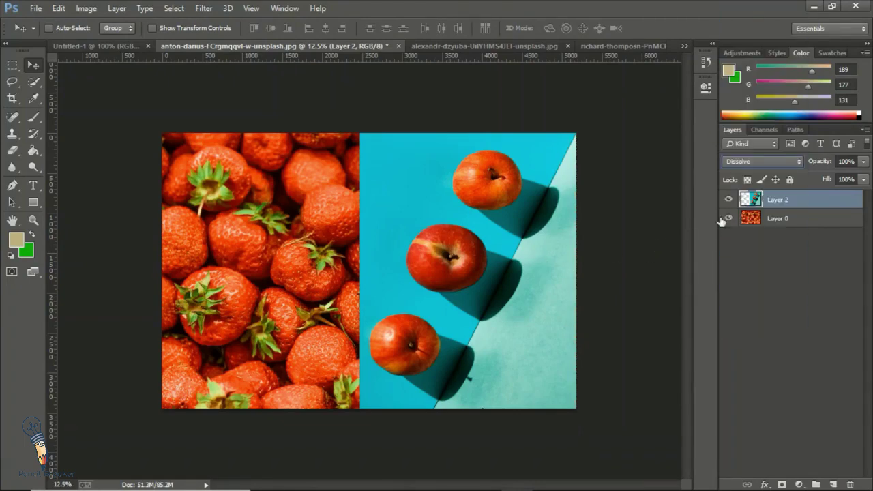
Preview Layer 2 in Darken at lower opacity, then restore 100% opacity and Dissolve.
{"action": "left_click", "coordinate": [766, 161]}
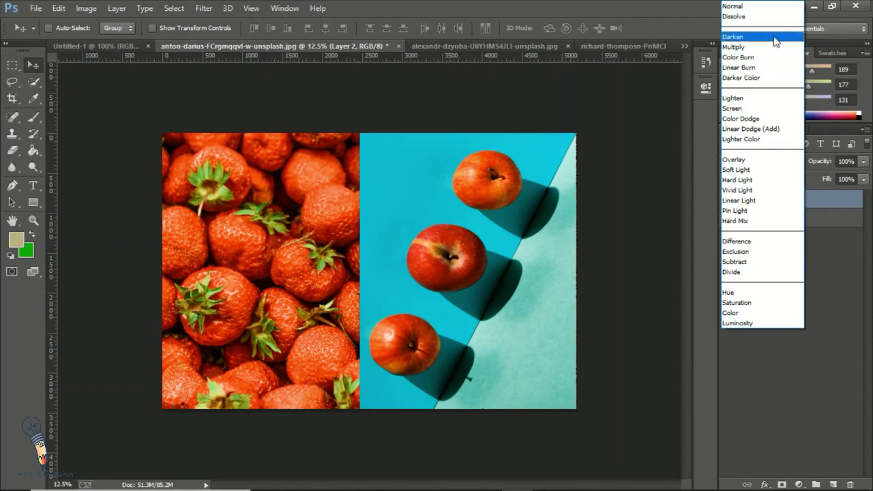
{"action": "left_click", "coordinate": [773, 38]}
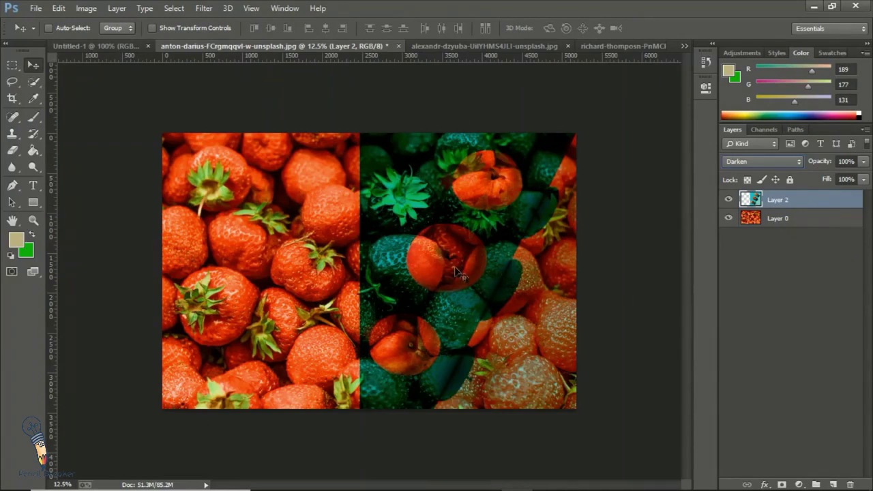
{"action": "left_click", "coordinate": [864, 162]}
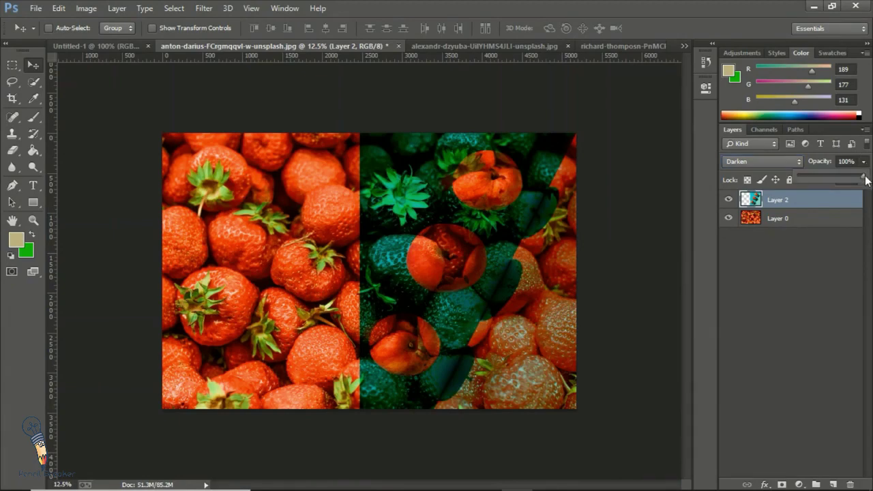
{"action": "left_click_drag", "start_coordinate": [863, 177], "coordinate": [843, 179]}
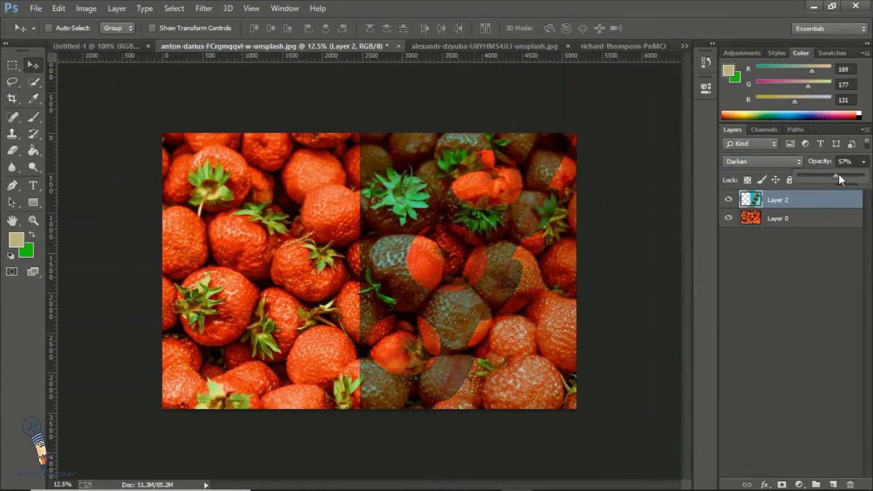
{"action": "left_click_drag", "start_coordinate": [836, 176], "coordinate": [864, 176]}
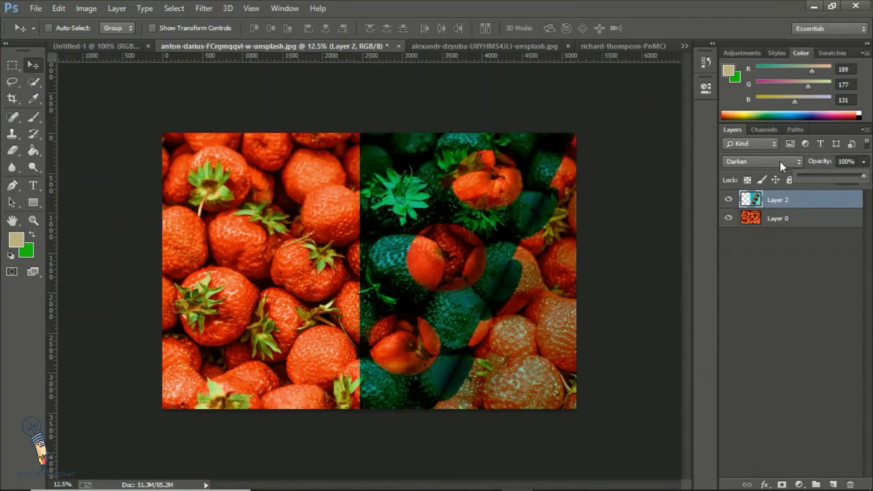
{"action": "left_click", "coordinate": [780, 161]}
{"action": "left_click", "coordinate": [767, 17]}
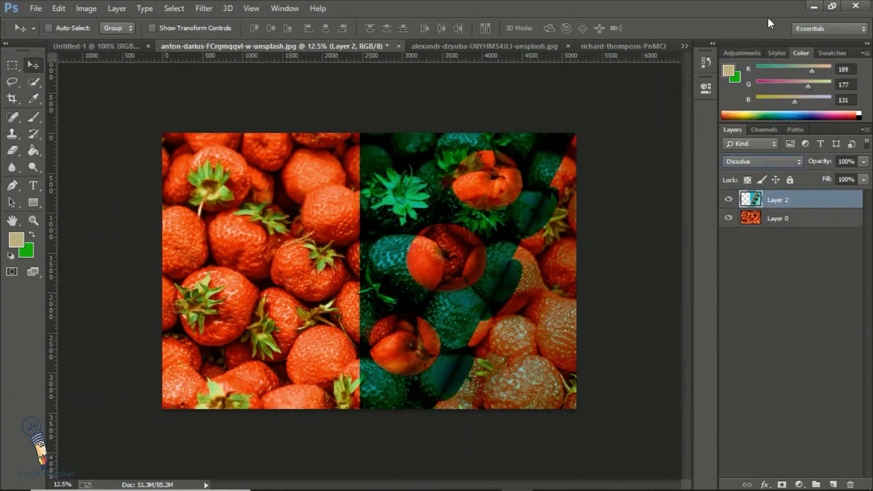
Move the apple photo left toward the canvas centre and lower its opacity to show speckling.
{"action": "left_click_drag", "start_coordinate": [510, 266], "coordinate": [422, 268]}
{"action": "left_click", "coordinate": [863, 163]}
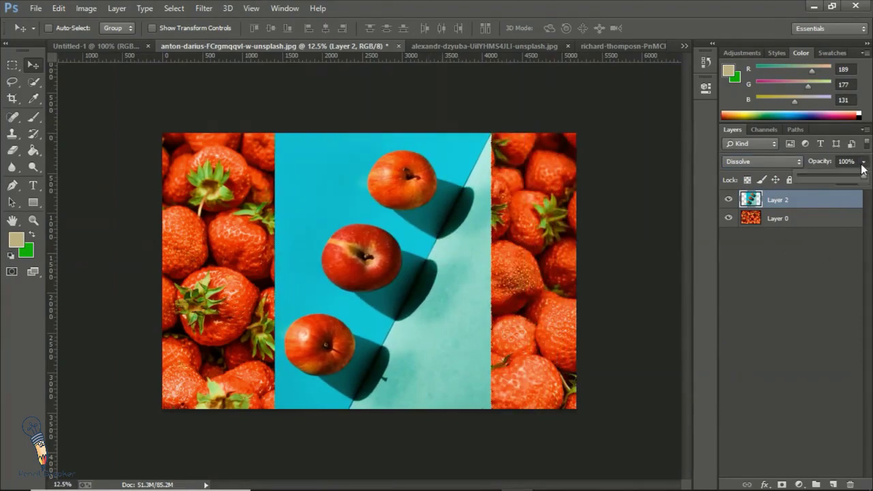
{"action": "left_click_drag", "start_coordinate": [862, 176], "coordinate": [837, 180]}
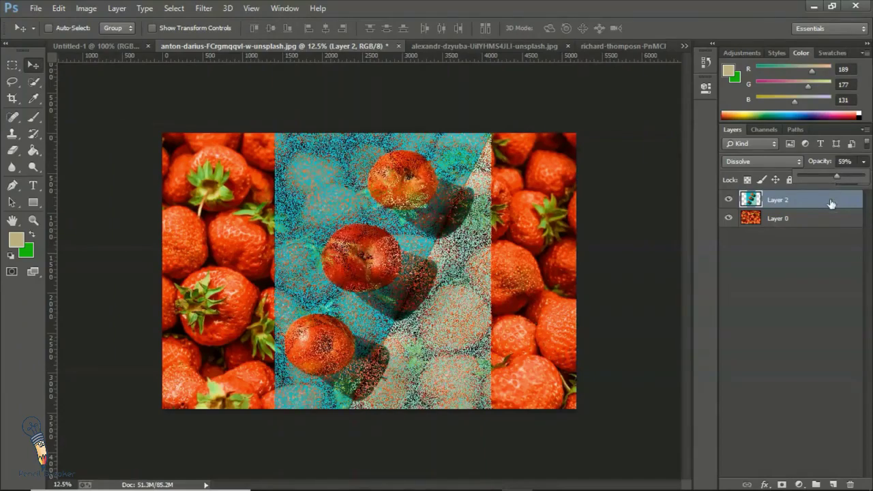
Zoom in on the Dissolve speckles, lower opacity further, then zoom back out.
{"action": "key", "text": "ctrl+plus"}
{"action": "key", "text": "ctrl+plus"}
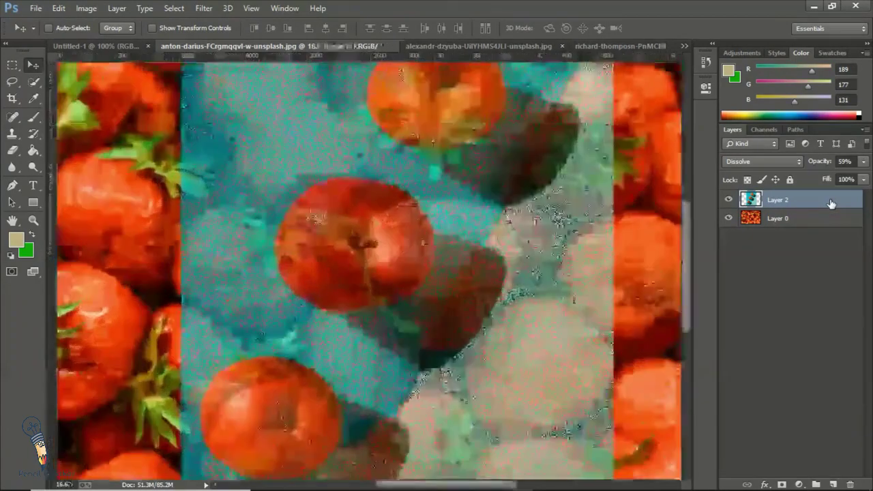
{"action": "key", "text": "ctrl+plus"}
{"action": "key", "text": "ctrl+plus"}
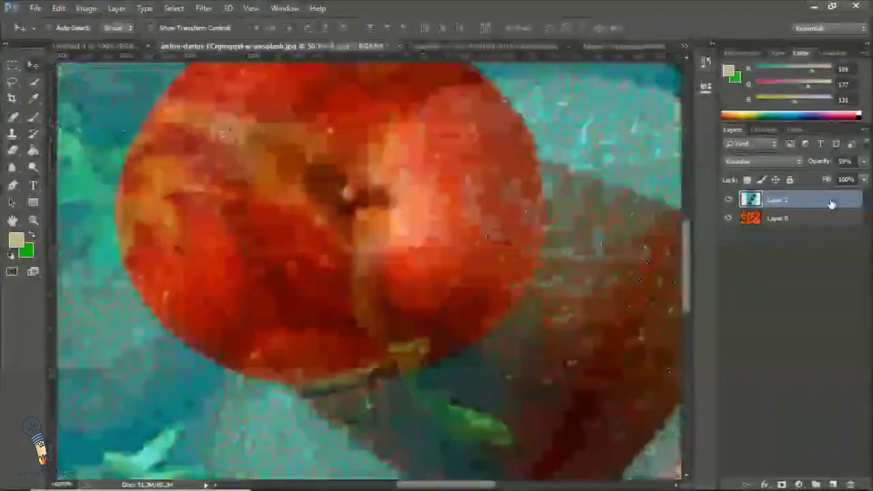
{"action": "key", "text": "ctrl+plus"}
{"action": "key", "text": "ctrl+plus"}
{"action": "key", "text": "ctrl+plus"}
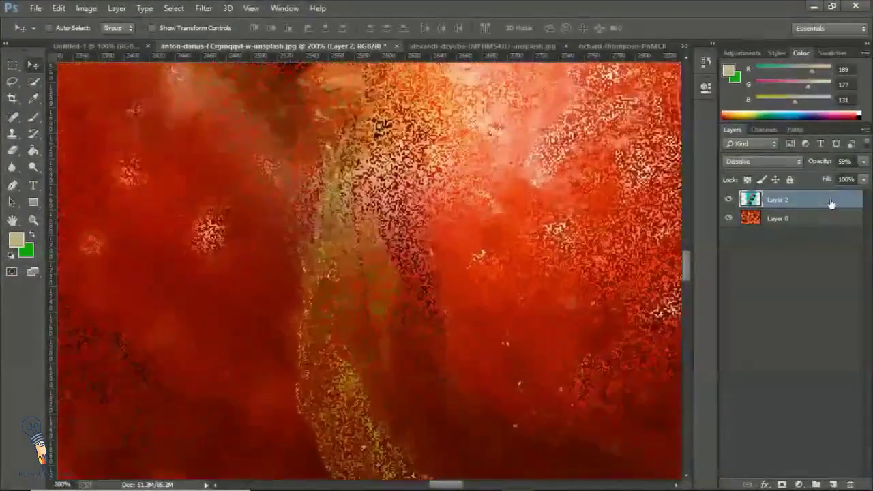
{"action": "key", "text": "ctrl+plus"}
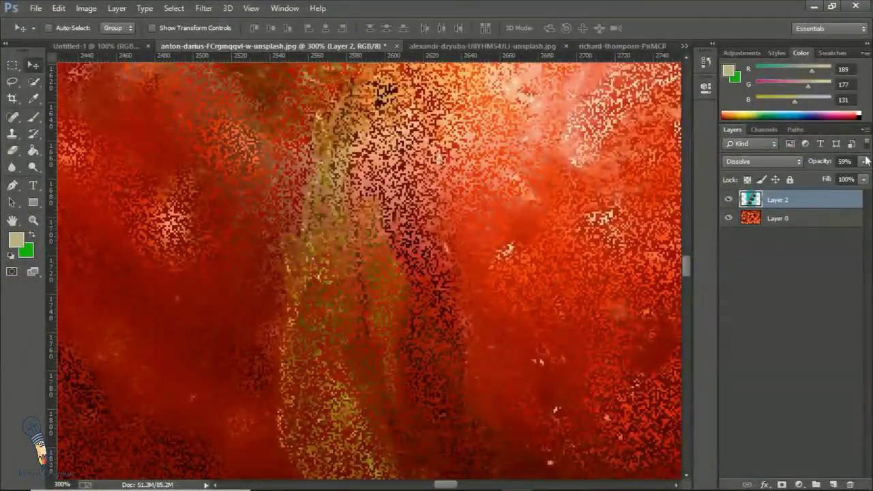
{"action": "left_click", "coordinate": [864, 161]}
{"action": "left_click_drag", "start_coordinate": [839, 179], "coordinate": [812, 178]}
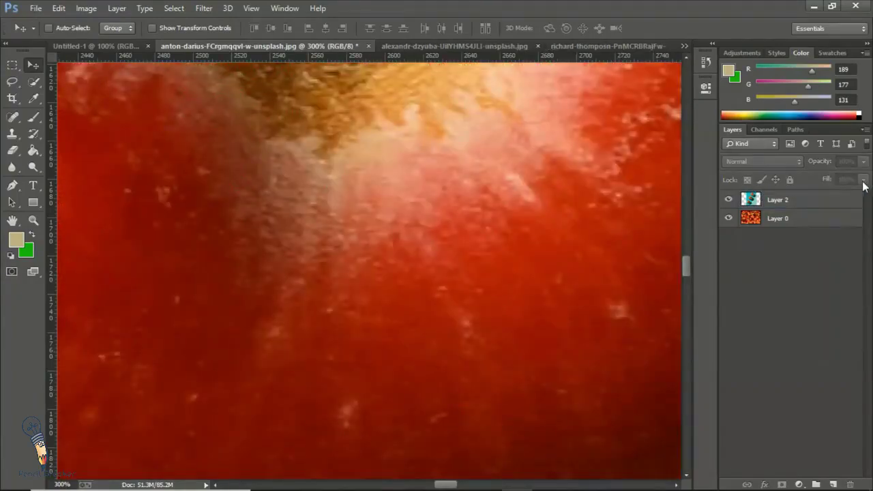
{"action": "key", "text": "ctrl+minus"}
{"action": "key", "text": "ctrl+minus"}
{"action": "key", "text": "ctrl+minus"}
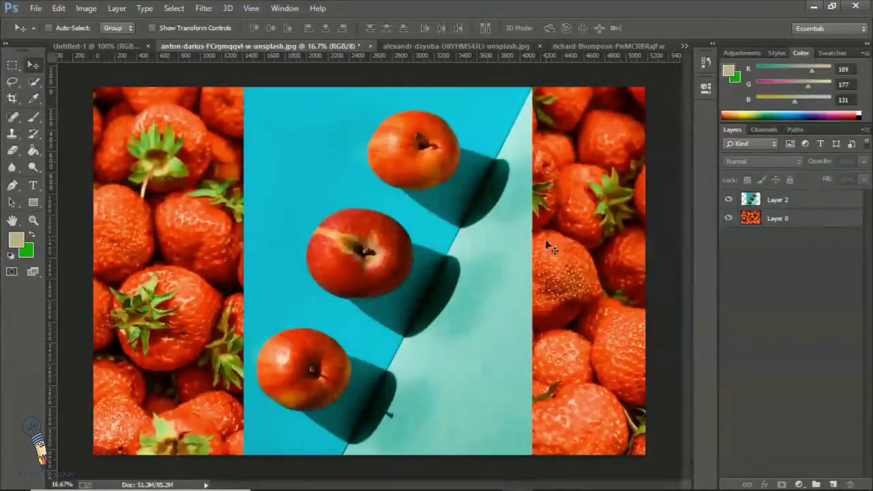
Lower Layer 2's fill to 49%, zooming in to inspect the Dissolve speckles.
{"action": "left_click", "coordinate": [795, 199]}
{"action": "left_click", "coordinate": [863, 180]}
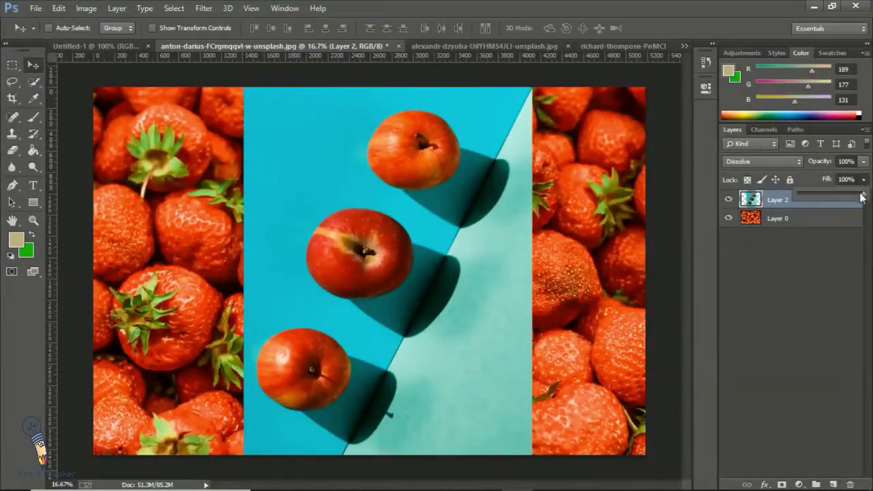
{"action": "left_click_drag", "start_coordinate": [861, 197], "coordinate": [842, 199]}
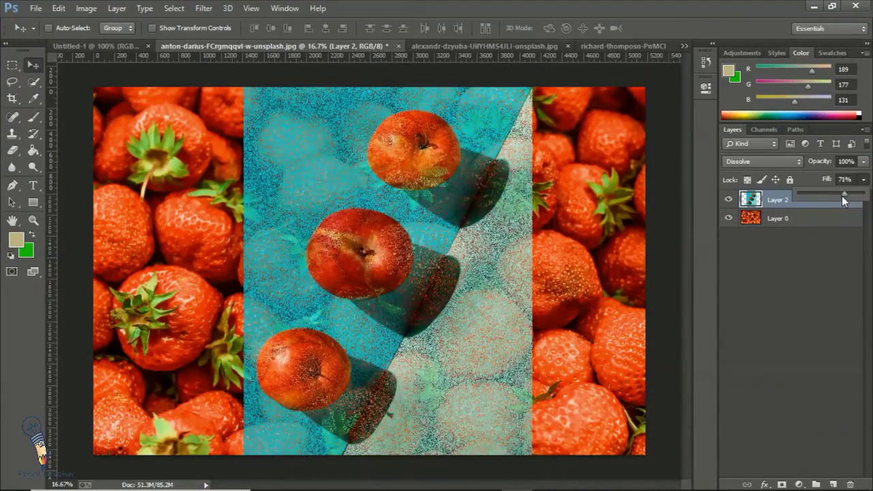
{"action": "key", "text": "ctrl+plus"}
{"action": "key", "text": "ctrl+plus"}
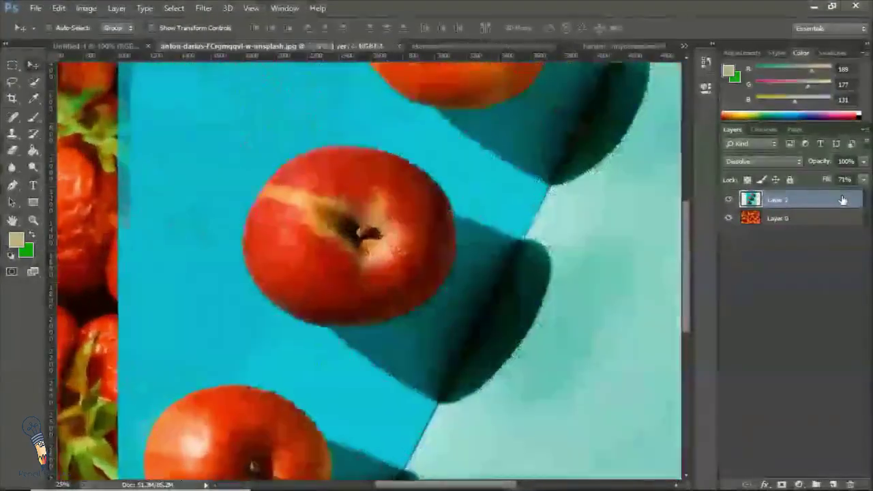
{"action": "key", "text": "ctrl+plus"}
{"action": "key", "text": "ctrl+plus"}
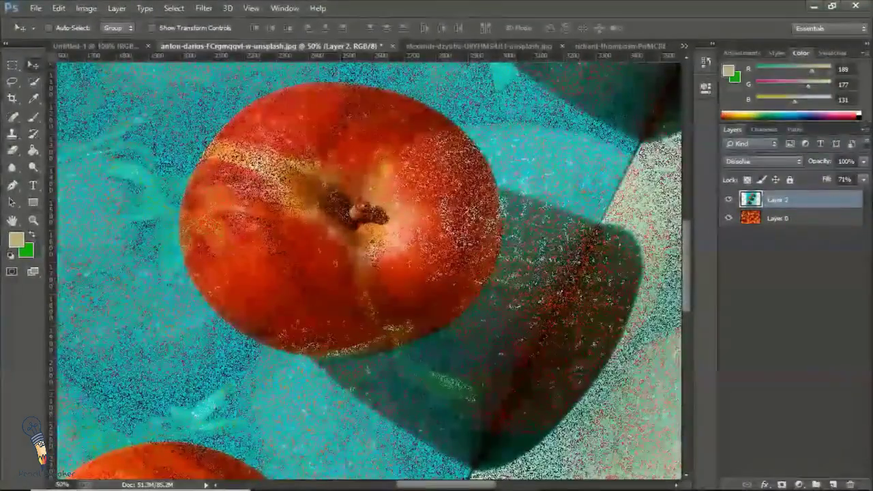
{"action": "left_click", "coordinate": [864, 179]}
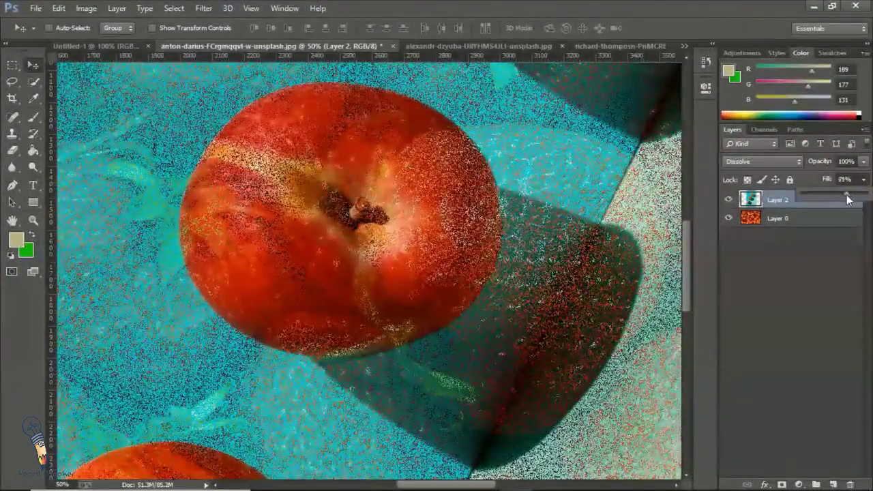
{"action": "left_click_drag", "start_coordinate": [847, 198], "coordinate": [813, 199]}
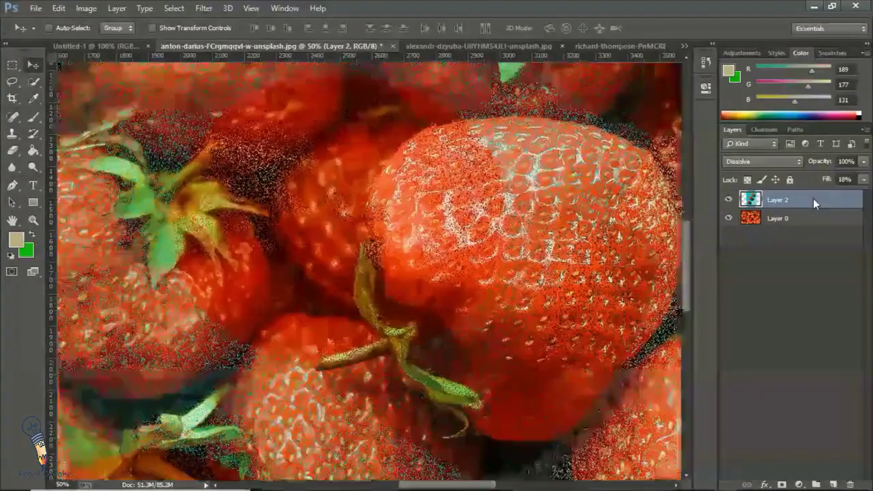
Zoom in on the strawberry stem, raise fill to 79%, then set fill 100% and opacity 39%.
{"action": "key", "text": "ctrl+plus"}
{"action": "key", "text": "ctrl+plus"}
{"action": "key", "text": "ctrl+plus"}
{"action": "key", "text": "ctrl+plus"}
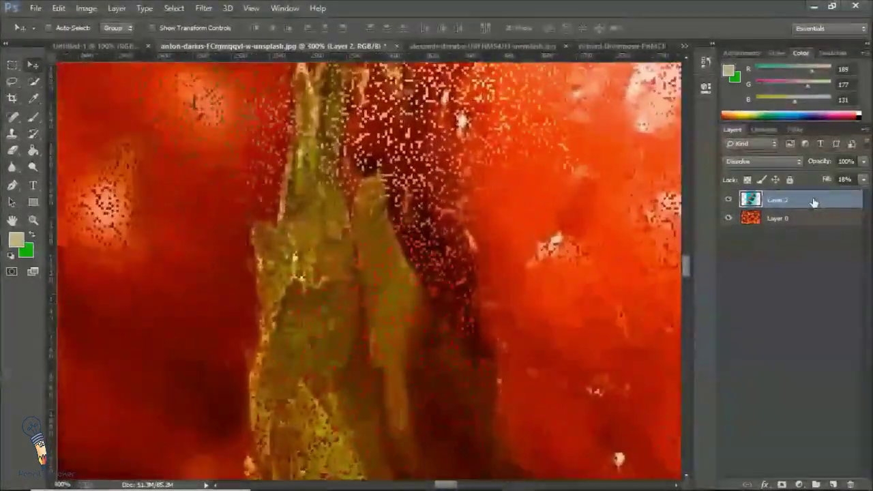
{"action": "key", "text": "ctrl+plus"}
{"action": "key", "text": "ctrl+plus"}
{"action": "key", "text": "ctrl+plus"}
{"action": "key", "text": "ctrl+plus"}
{"action": "key", "text": "ctrl+plus"}
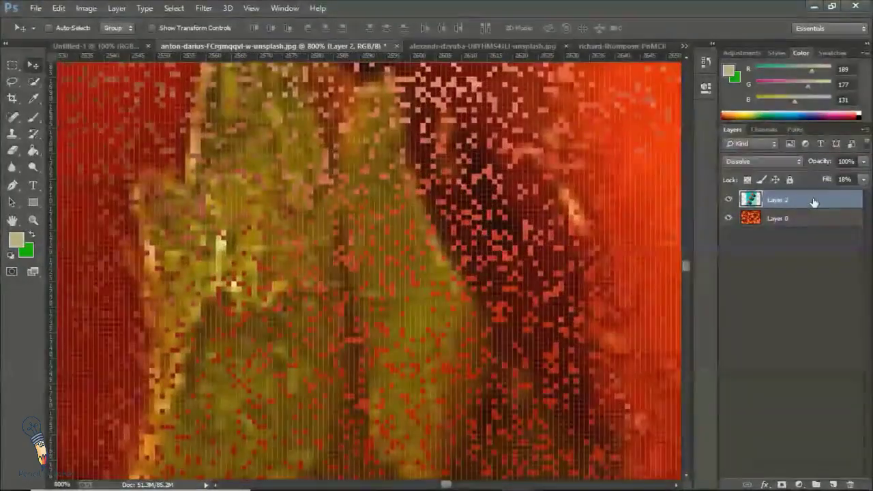
{"action": "left_click", "coordinate": [863, 179]}
{"action": "mouse_move", "coordinate": [813, 193]}
{"action": "left_mouse_down"}
{"action": "mouse_move", "coordinate": [861, 197]}
{"action": "mouse_move", "coordinate": [858, 178]}
{"action": "mouse_move", "coordinate": [838, 179]}
{"action": "left_mouse_up"}
{"action": "left_click", "coordinate": [863, 161]}
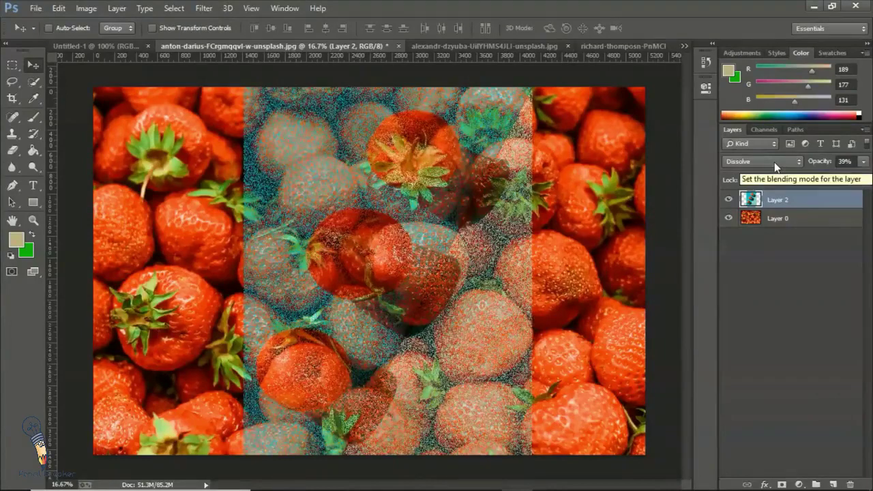
Switch the apple layer's blending to Darken, then to Multiply.
{"action": "left_click", "coordinate": [864, 162]}
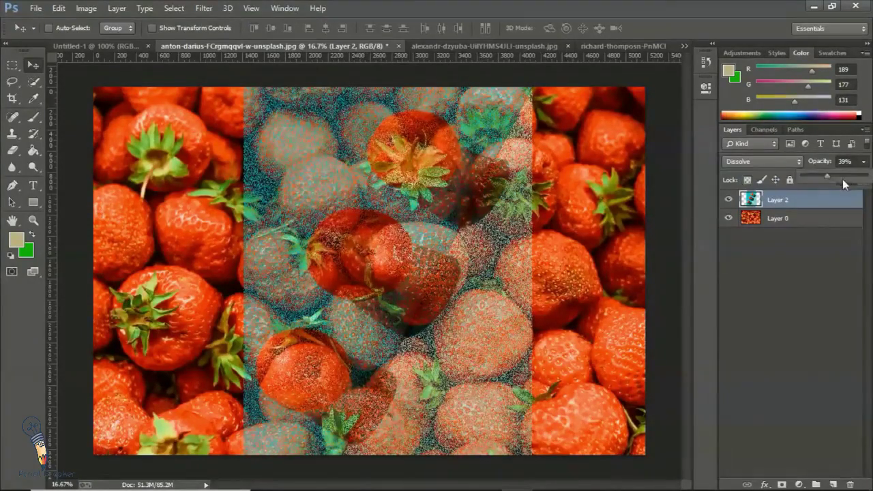
{"action": "left_click", "coordinate": [762, 161]}
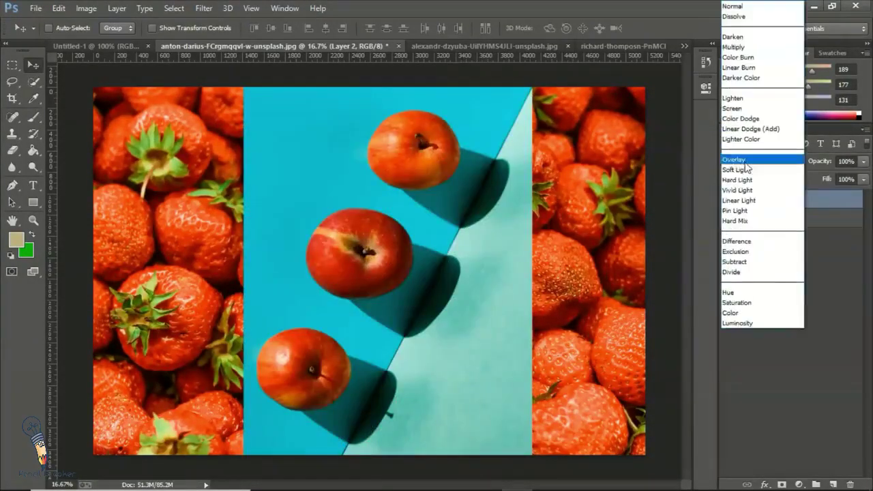
{"action": "left_click", "coordinate": [751, 44]}
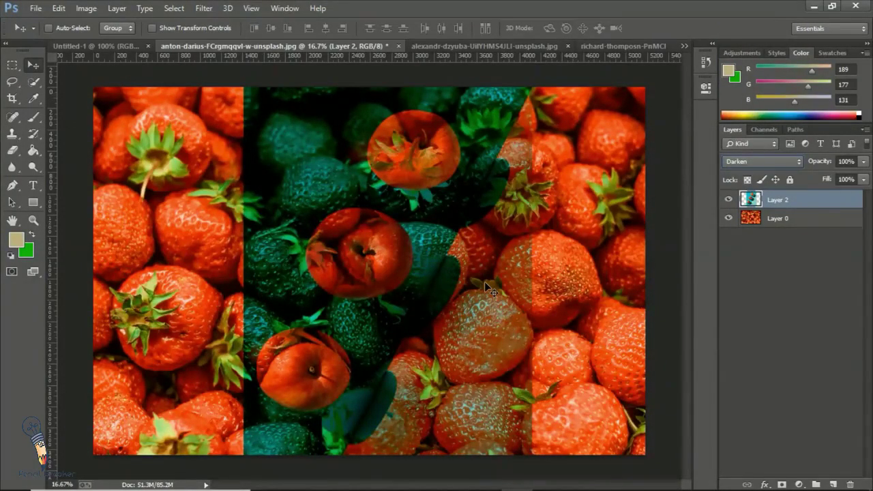
{"action": "left_click", "coordinate": [768, 162]}
{"action": "left_click", "coordinate": [761, 46]}
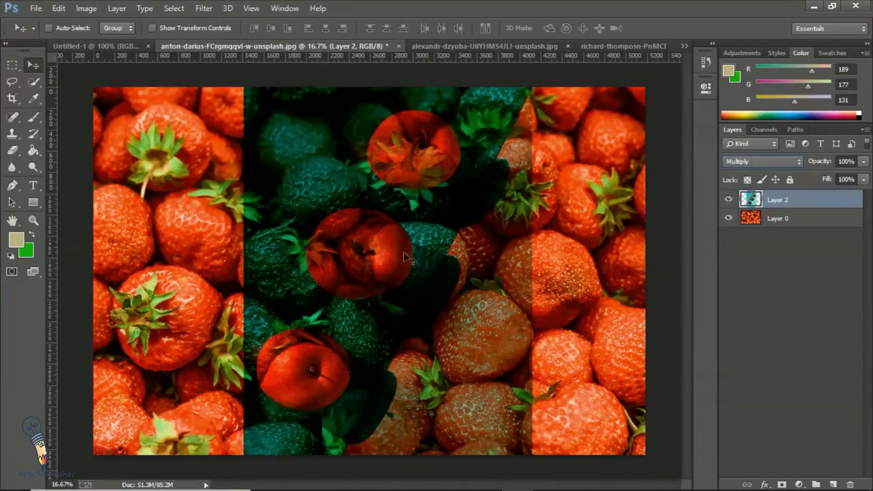
Move Layer 2 beneath strawberry Layer 0 in the Layers panel.
{"action": "key", "text": "ctrl+z"}
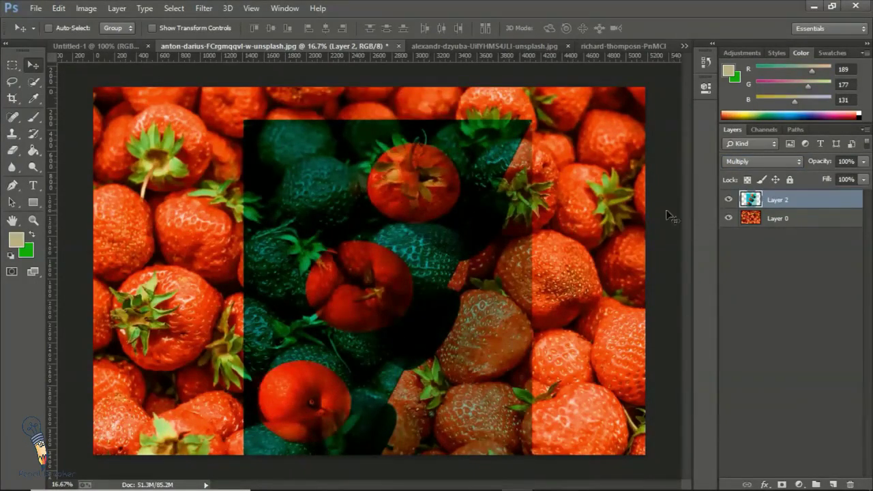
{"action": "right_click", "coordinate": [819, 202]}
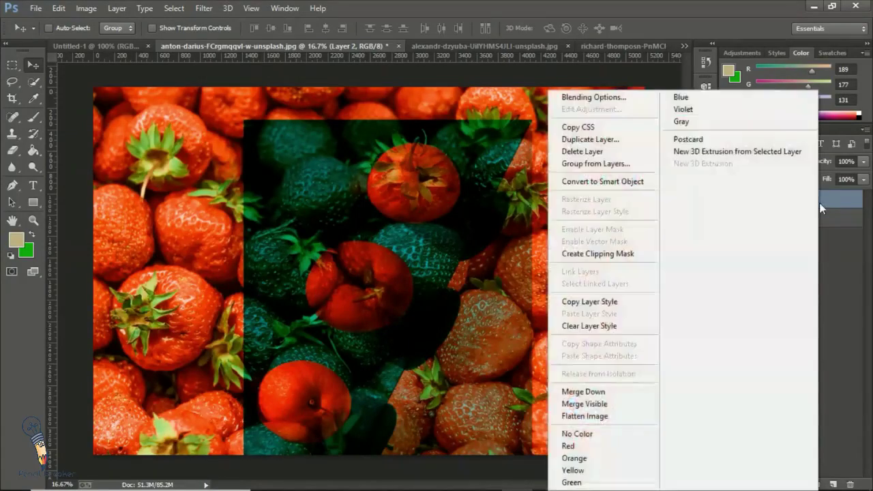
{"action": "left_click", "coordinate": [849, 290]}
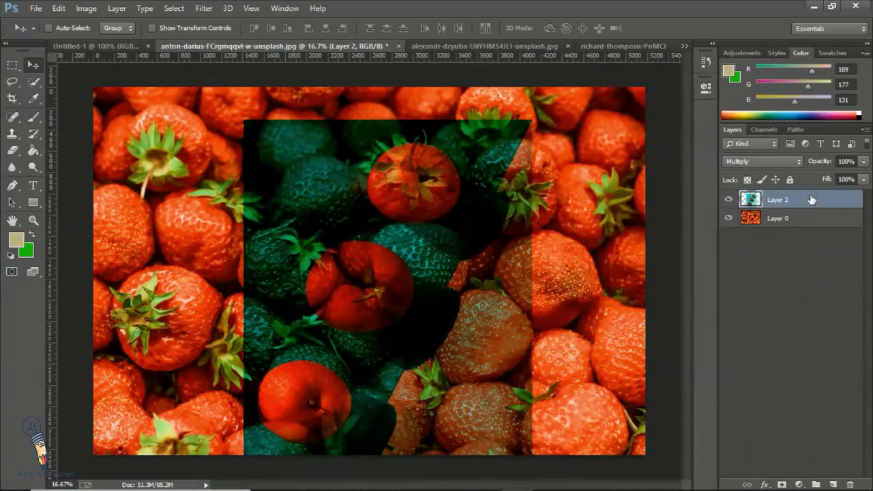
{"action": "left_click_drag", "start_coordinate": [811, 200], "coordinate": [804, 238]}
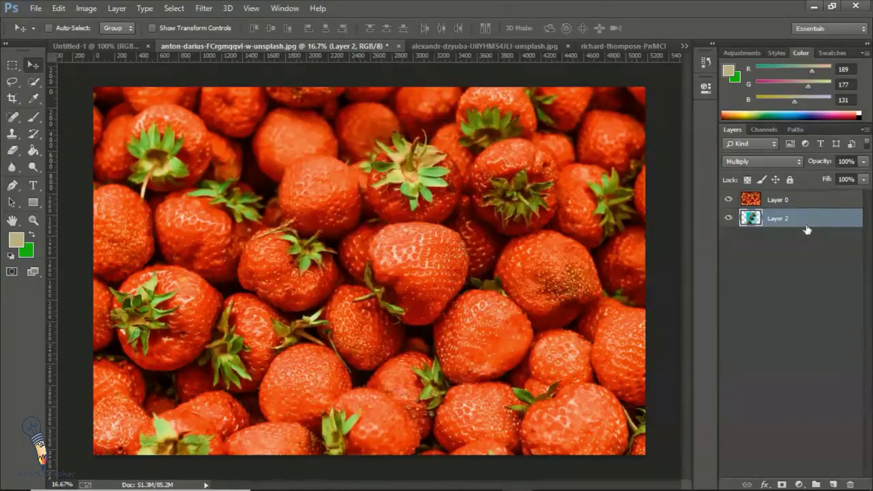
Bring the stormtrooper drawing in as Layer 3 above Layer 0, centred over the strawberries.
{"action": "left_click", "coordinate": [618, 47]}
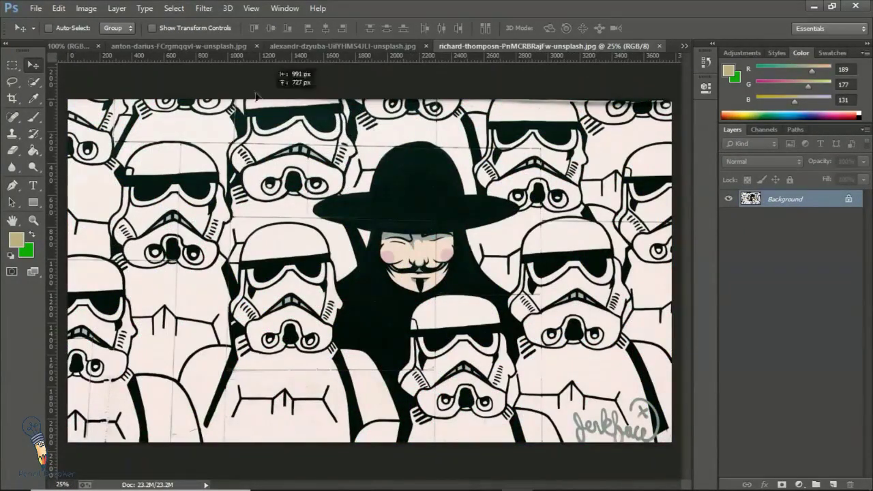
{"action": "left_click", "coordinate": [211, 46]}
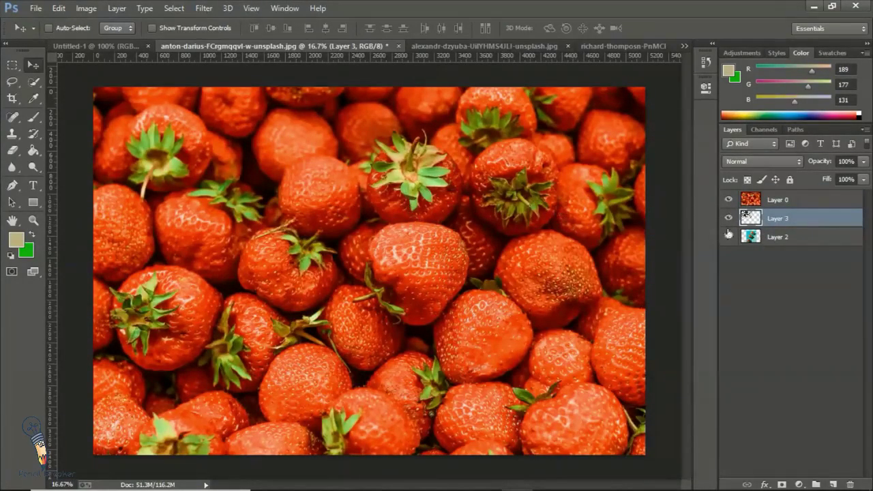
{"action": "left_click_drag", "start_coordinate": [787, 222], "coordinate": [782, 200]}
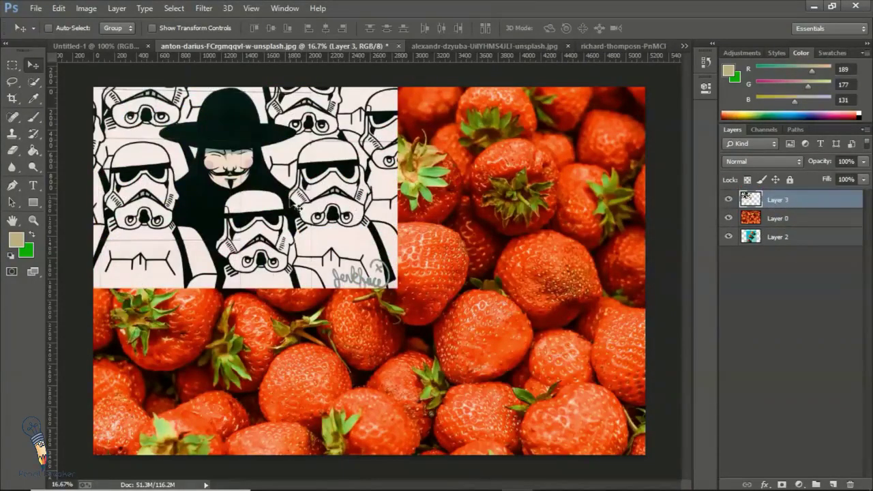
{"action": "mouse_move", "coordinate": [320, 206]}
{"action": "left_mouse_down"}
{"action": "mouse_move", "coordinate": [403, 242]}
{"action": "mouse_move", "coordinate": [443, 247]}
{"action": "left_mouse_up"}
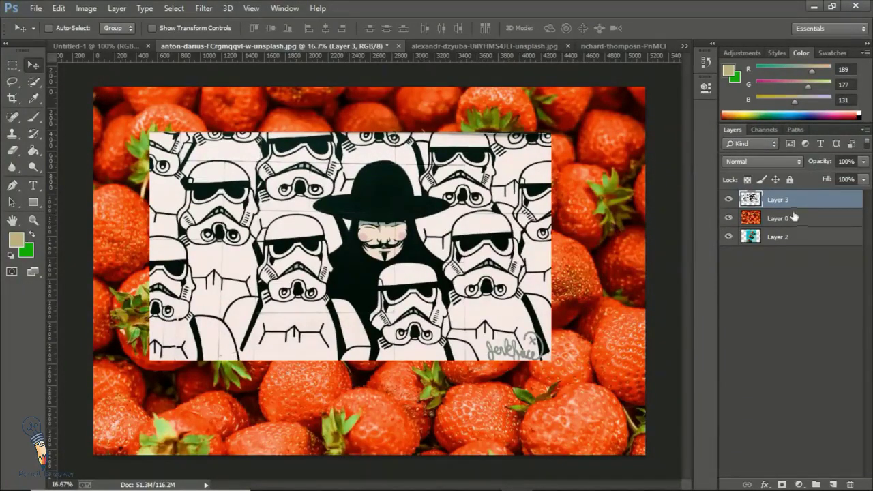
{"action": "left_click", "coordinate": [779, 161]}
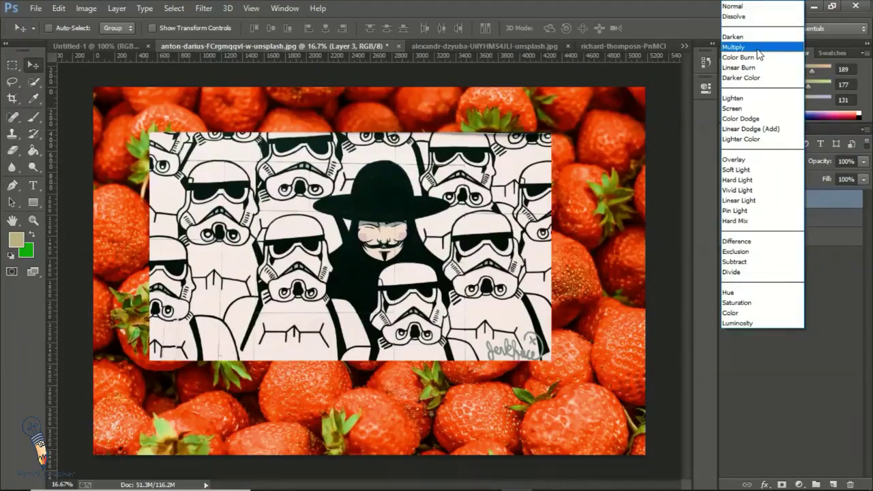
{"action": "left_click", "coordinate": [758, 47]}
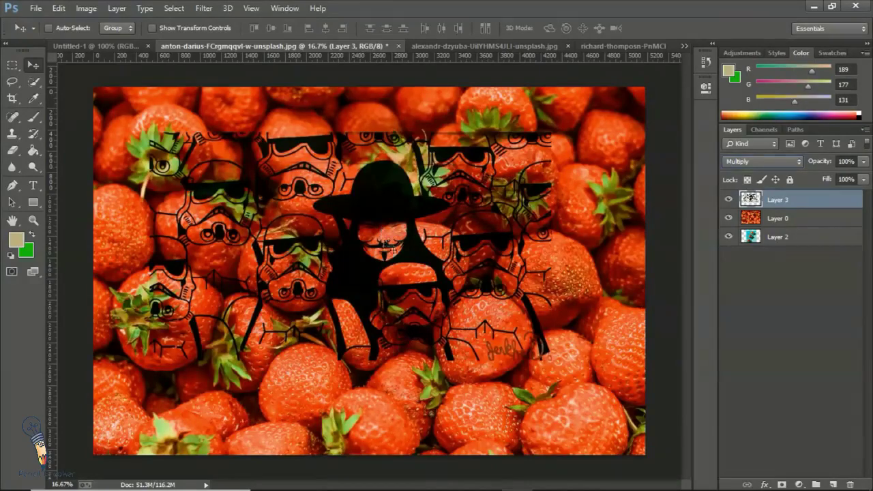
{"action": "mouse_move", "coordinate": [379, 228]}
{"action": "left_mouse_down"}
{"action": "mouse_move", "coordinate": [387, 263]}
{"action": "mouse_move", "coordinate": [385, 252]}
{"action": "left_mouse_up"}
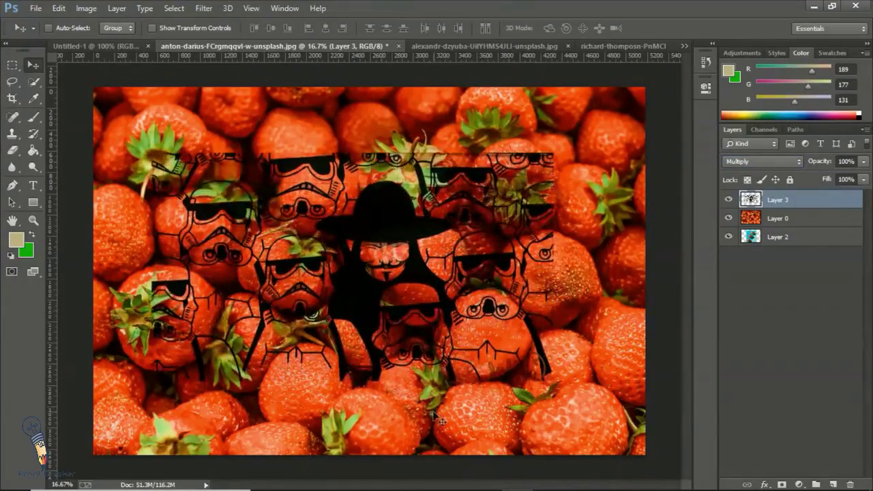
{"action": "key", "text": "ctrl+alt+z"}
{"action": "key", "text": "ctrl+alt+z"}
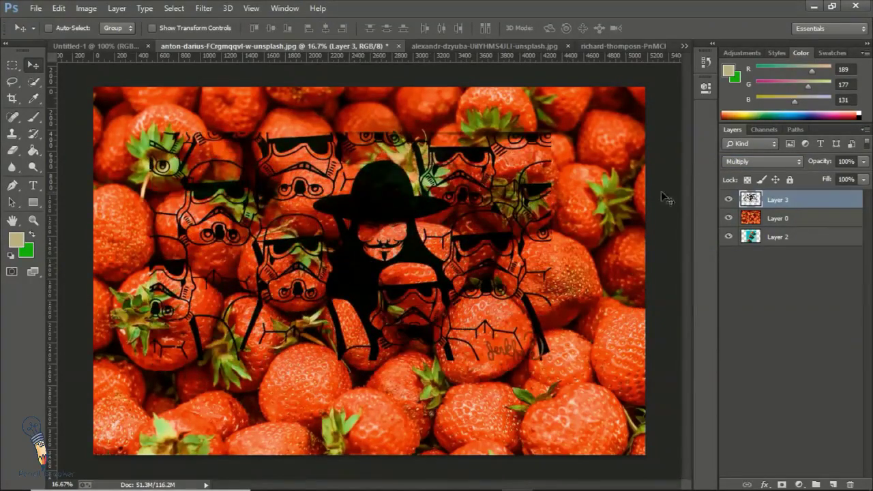
{"action": "left_click", "coordinate": [736, 162]}
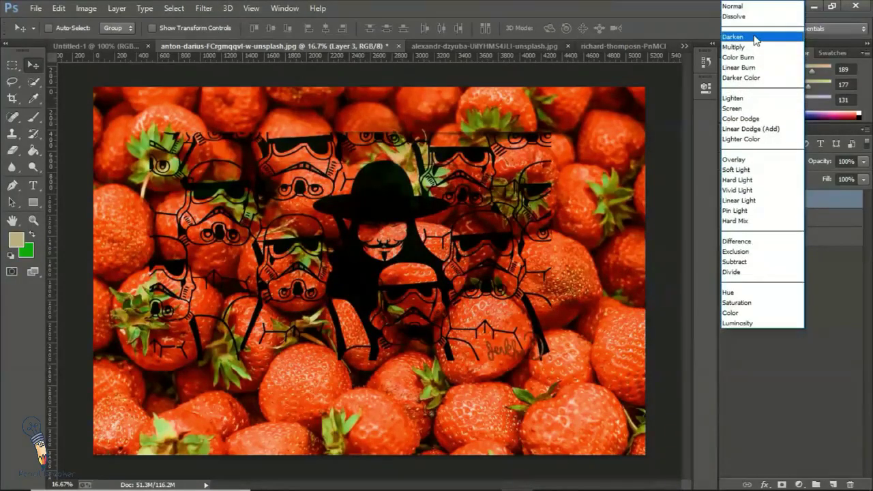
{"action": "left_click", "coordinate": [750, 34]}
{"action": "left_click", "coordinate": [761, 162]}
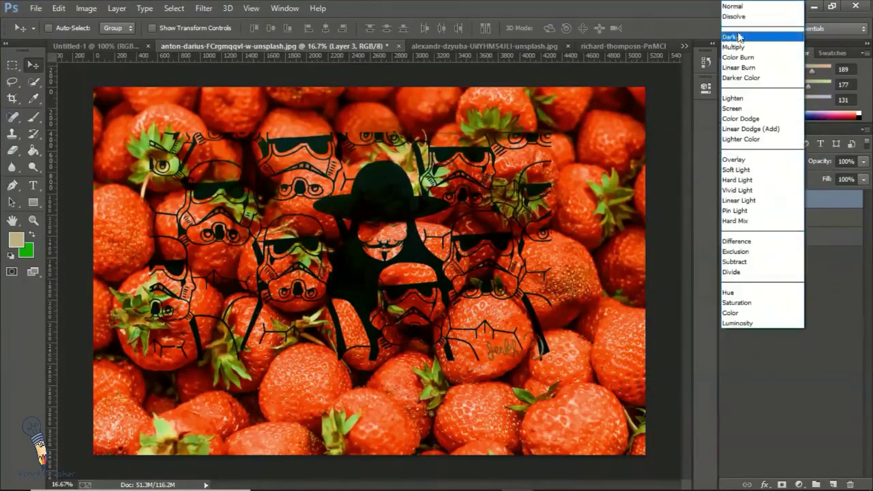
{"action": "left_click", "coordinate": [747, 8]}
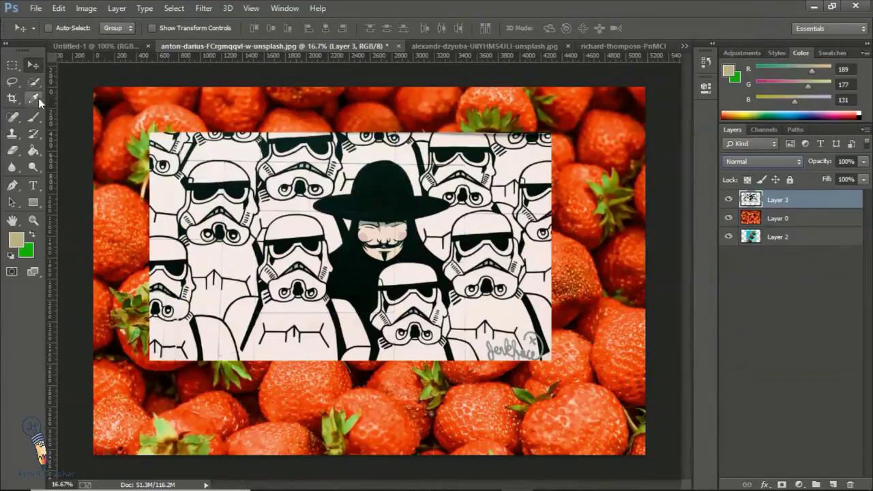
Select the white helmet top and face areas of Layer 3 with a colour-based selection tool.
{"action": "right_click", "coordinate": [32, 81]}
{"action": "left_click", "coordinate": [69, 94]}
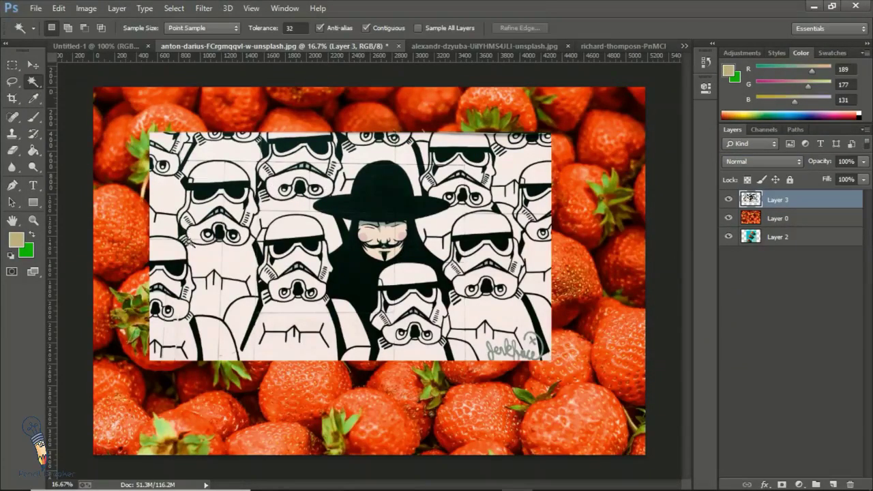
{"action": "left_click", "coordinate": [171, 206]}
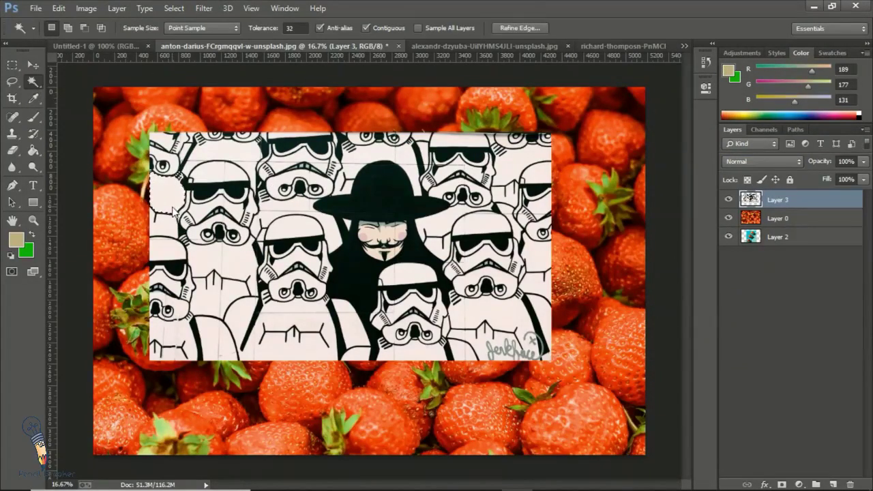
{"action": "left_click", "coordinate": [217, 174], "text": "shift"}
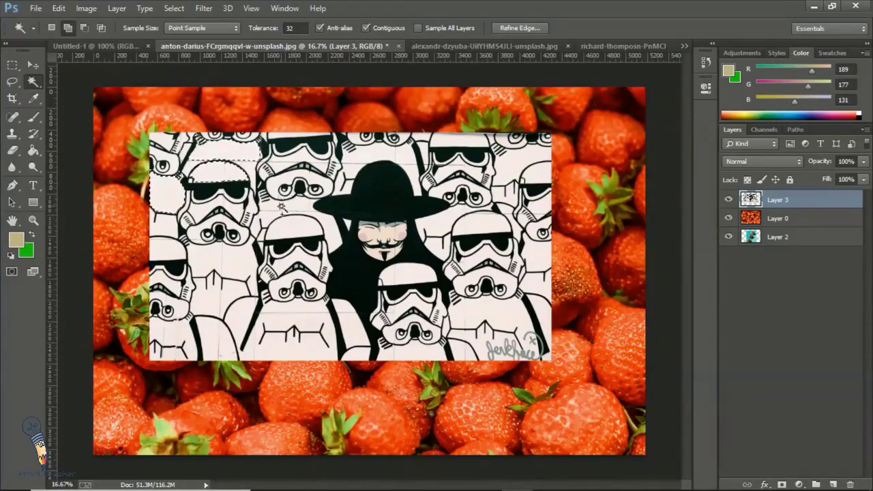
{"action": "left_click", "coordinate": [285, 176], "text": "shift"}
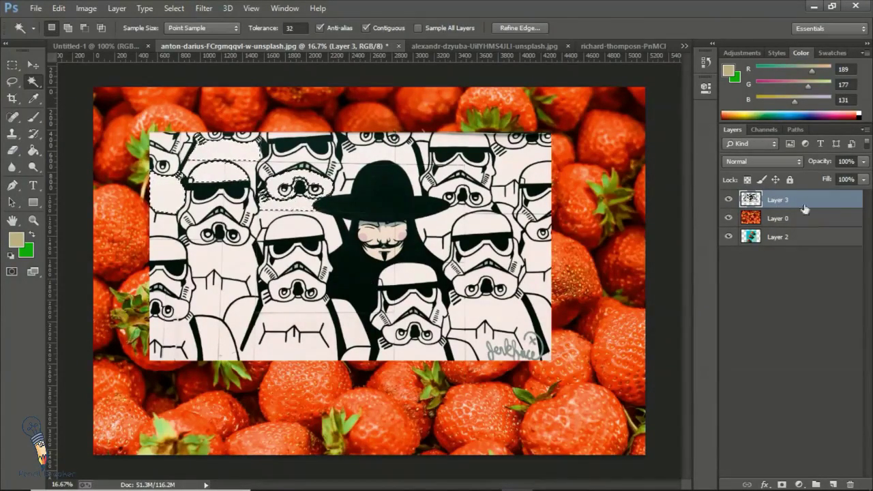
Delete the selected helmet areas to reveal strawberries, inspect them zoomed in, and deselect.
{"action": "key", "text": "Delete"}
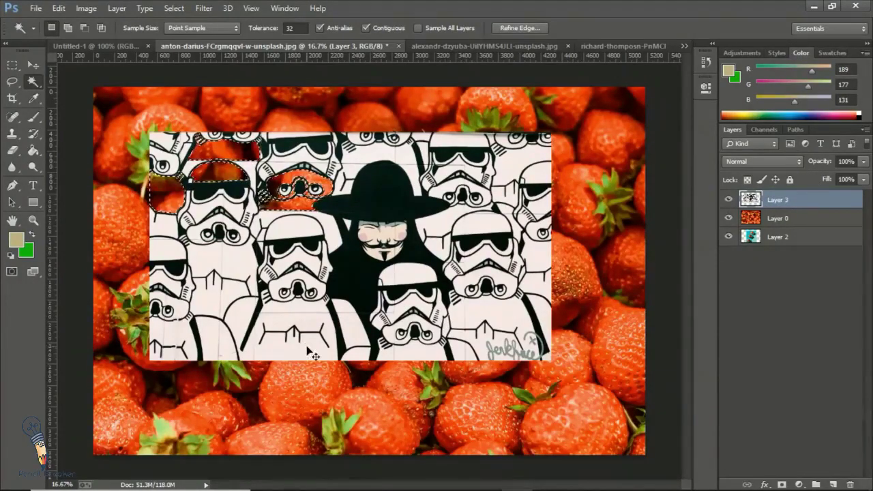
{"action": "key", "text": "ctrl+plus"}
{"action": "key", "text": "ctrl+plus"}
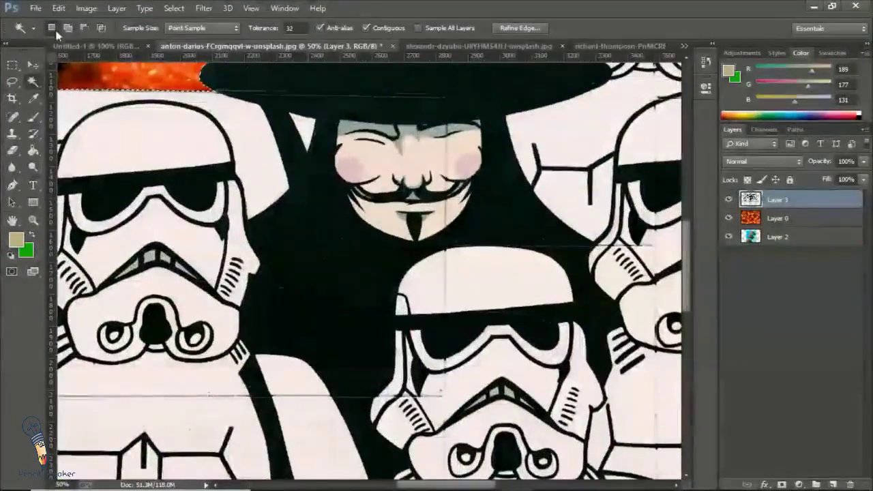
{"action": "scroll", "coordinate": [683, 269], "scroll_direction": "left", "scroll_amount": 5}
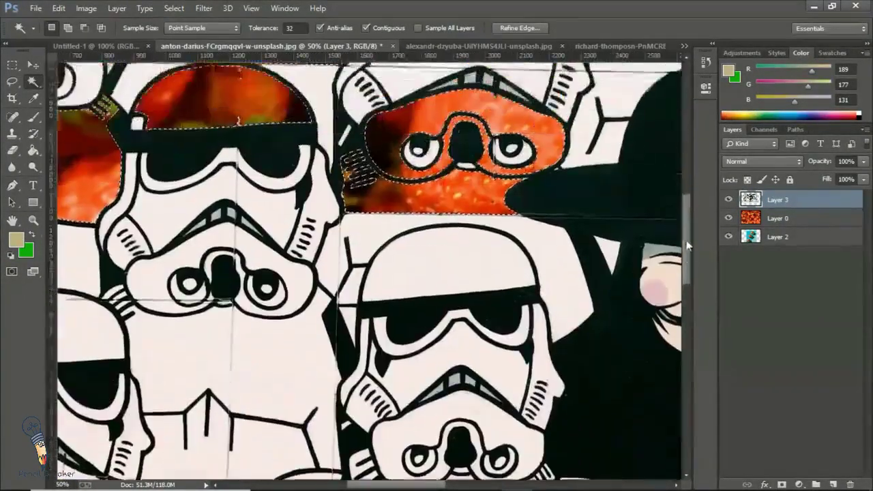
{"action": "left_click_drag", "start_coordinate": [685, 269], "coordinate": [688, 225]}
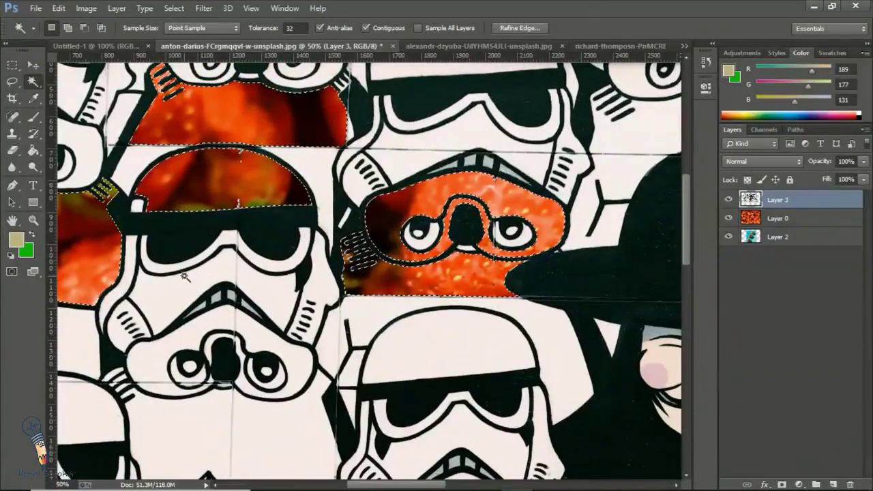
{"action": "key", "text": "ctrl+d"}
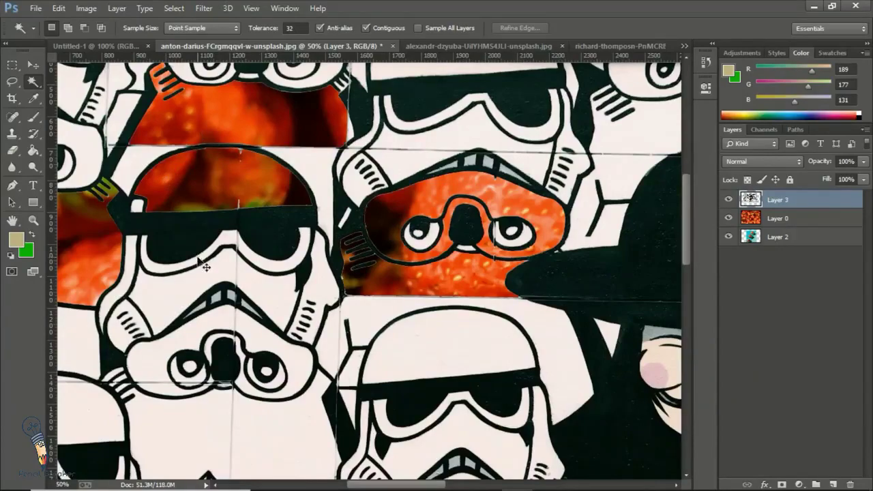
Reselect the top-left cut-out areas, restore the deleted helmet parts, and deselect.
{"action": "scroll", "coordinate": [197, 257], "scroll_direction": "up", "scroll_amount": 2}
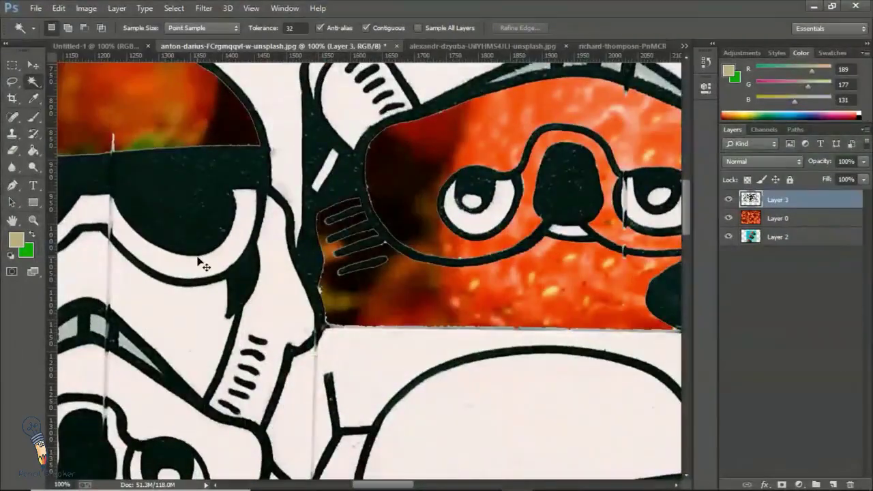
{"action": "scroll", "coordinate": [201, 263], "scroll_direction": "down", "scroll_amount": 2}
{"action": "scroll", "coordinate": [201, 261], "scroll_direction": "down", "scroll_amount": 2}
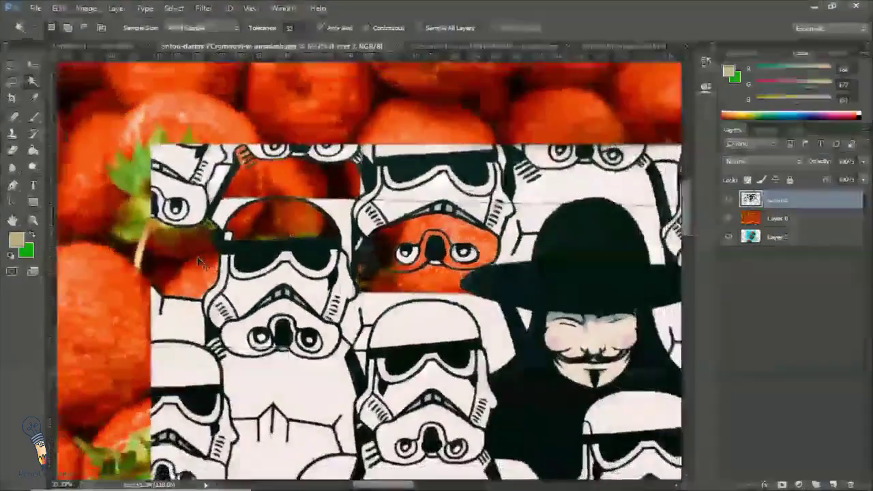
{"action": "scroll", "coordinate": [198, 257], "scroll_direction": "down", "scroll_amount": 1}
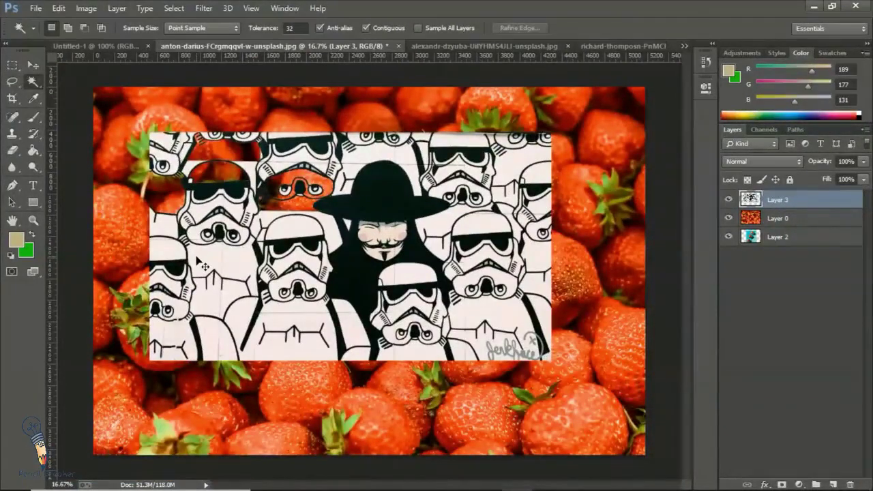
{"action": "left_click", "coordinate": [197, 259]}
{"action": "key", "text": "Delete"}
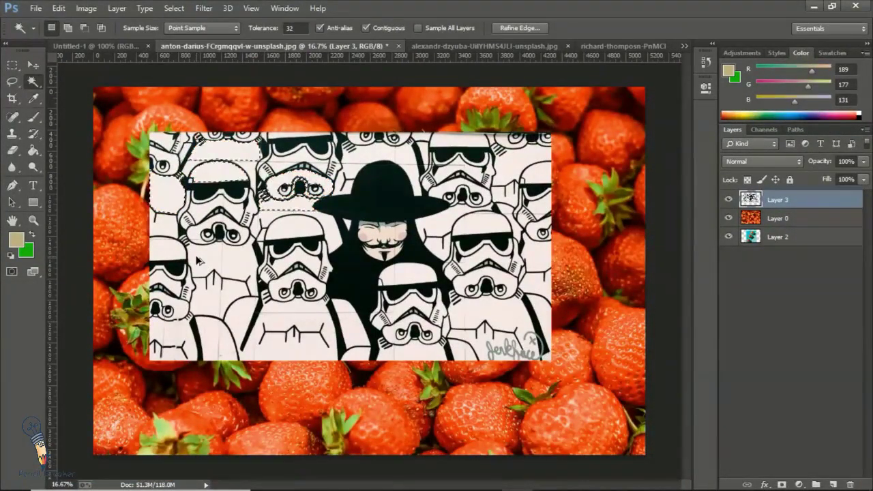
{"action": "key", "text": "ctrl+d"}
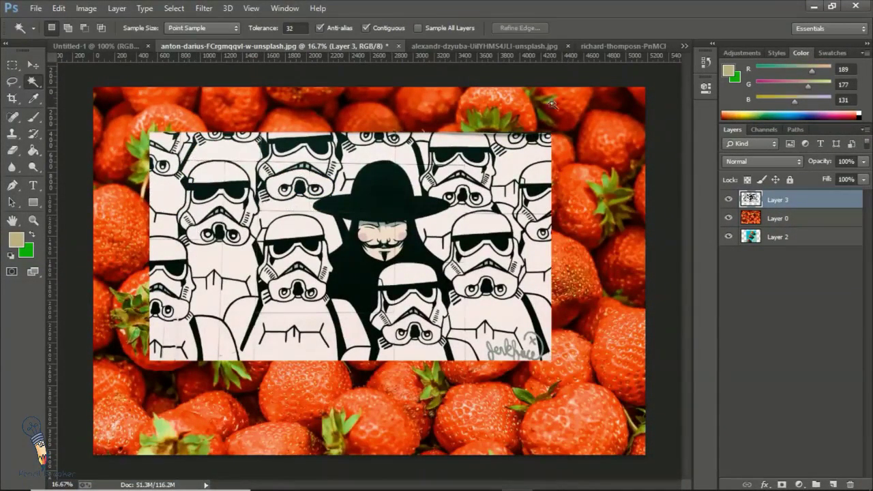
{"action": "left_click", "coordinate": [768, 168]}
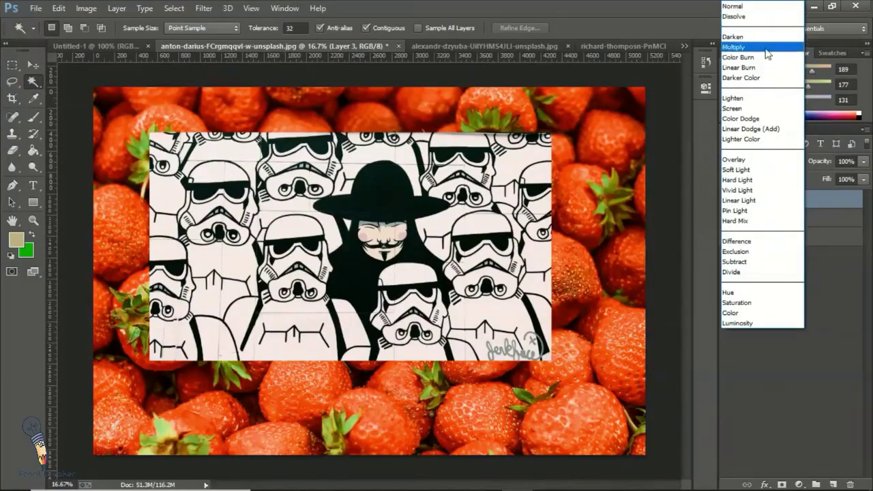
{"action": "left_click", "coordinate": [757, 48]}
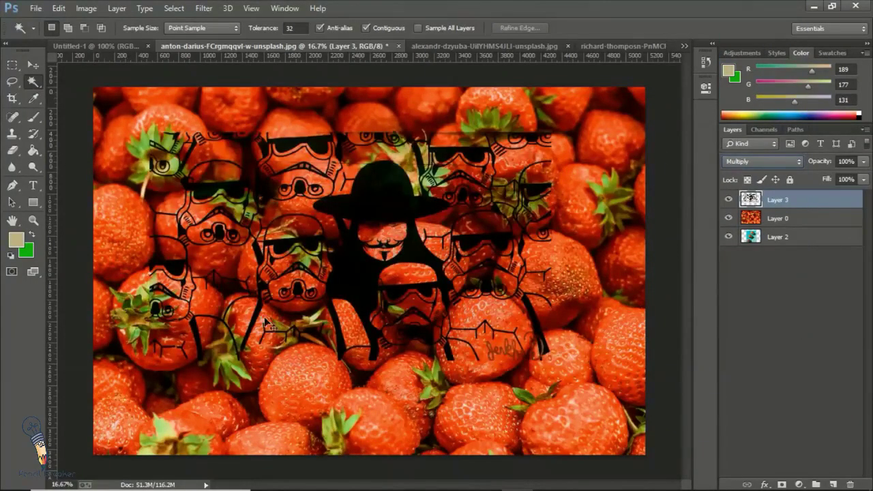
{"action": "key", "text": "ctrl+plus"}
{"action": "key", "text": "ctrl+plus"}
{"action": "key", "text": "ctrl+plus"}
{"action": "key", "text": "ctrl+plus"}
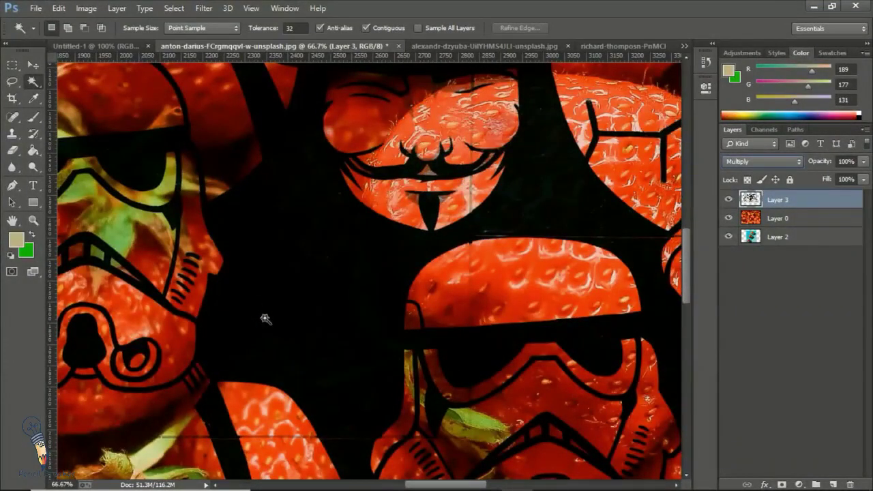
{"action": "left_click", "coordinate": [264, 318]}
{"action": "key", "text": "ctrl+minus"}
{"action": "key", "text": "ctrl+minus"}
{"action": "key", "text": "ctrl+minus"}
{"action": "key", "text": "ctrl+minus"}
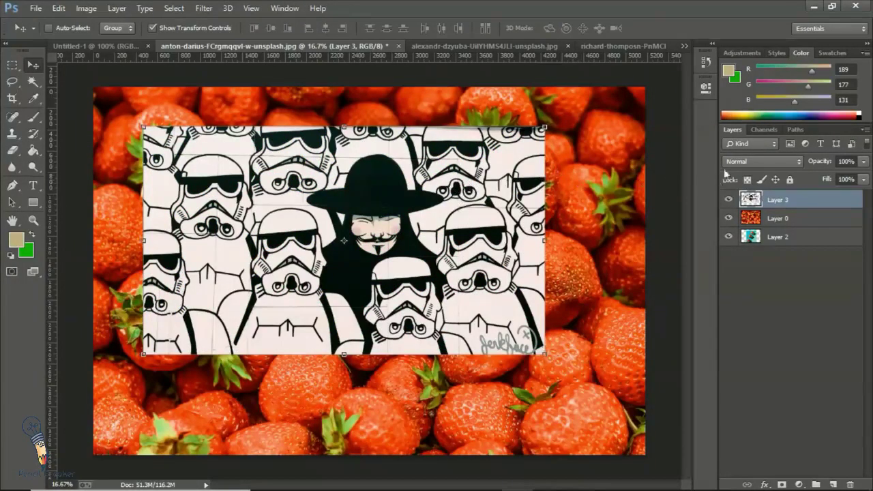
Compare Multiply and Darken blending on Layer 3, then restore it to Normal.
{"action": "left_click", "coordinate": [762, 162]}
{"action": "left_click", "coordinate": [764, 46]}
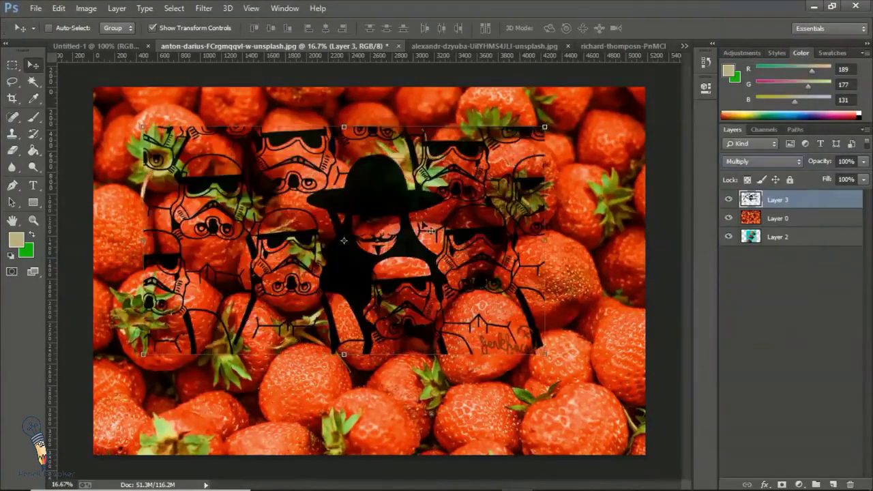
{"action": "left_click", "coordinate": [740, 162]}
{"action": "left_click", "coordinate": [733, 37]}
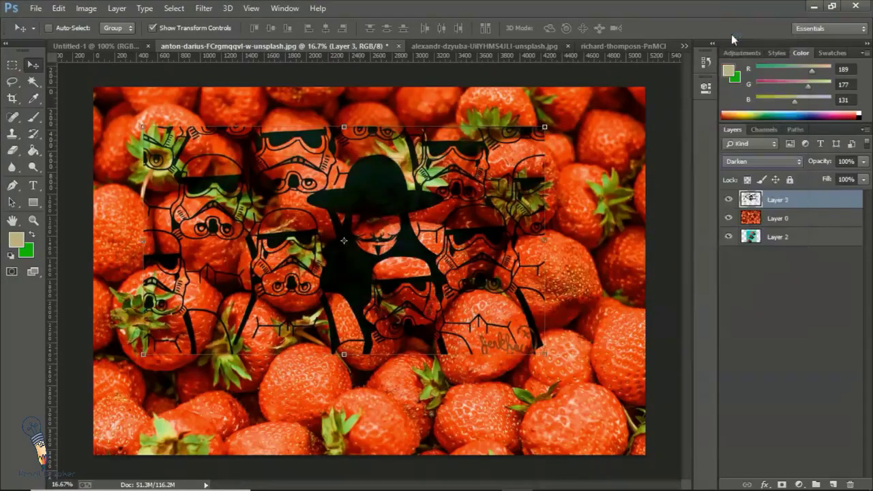
{"action": "left_click", "coordinate": [751, 161]}
{"action": "left_click", "coordinate": [761, 6]}
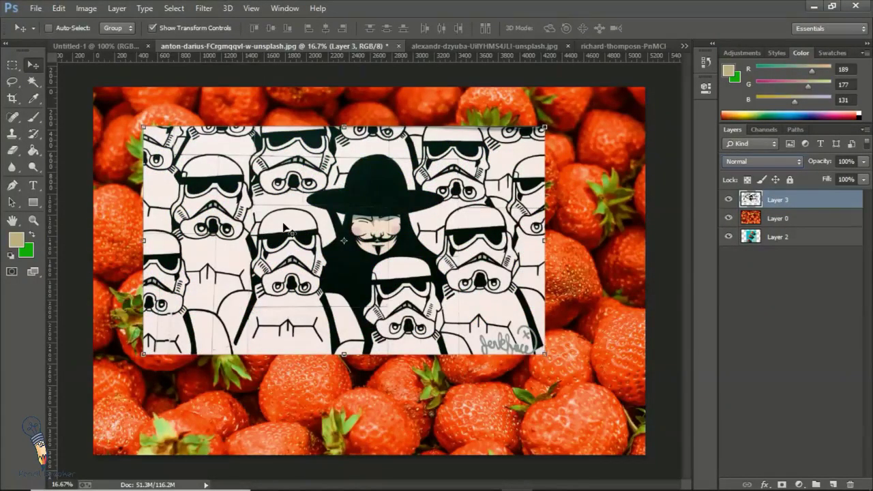
{"action": "left_click", "coordinate": [758, 162]}
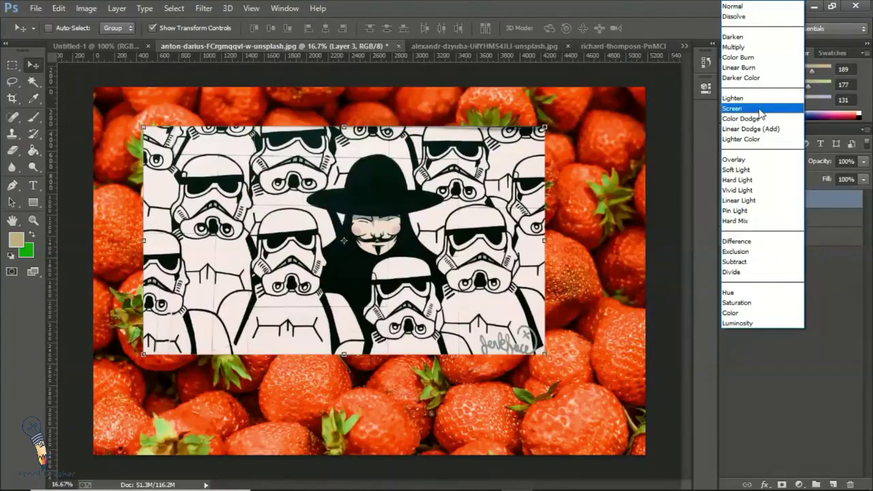
{"action": "left_click", "coordinate": [760, 111]}
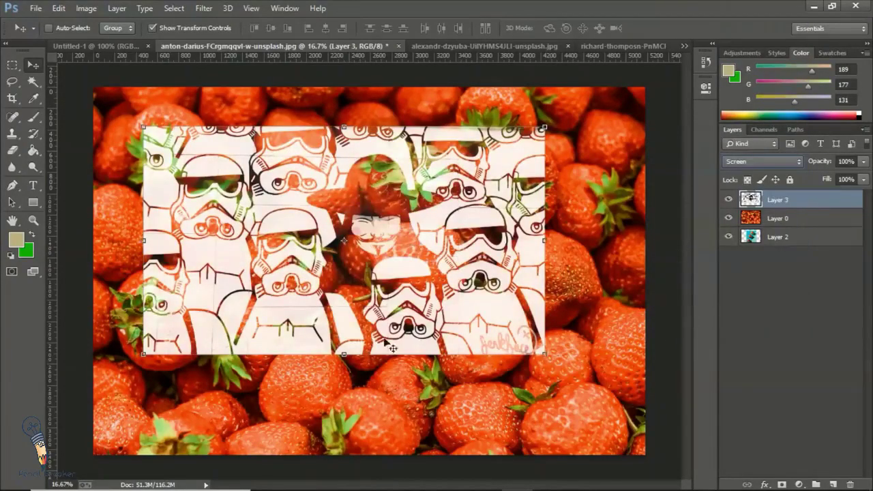
{"action": "key", "text": "ctrl+plus"}
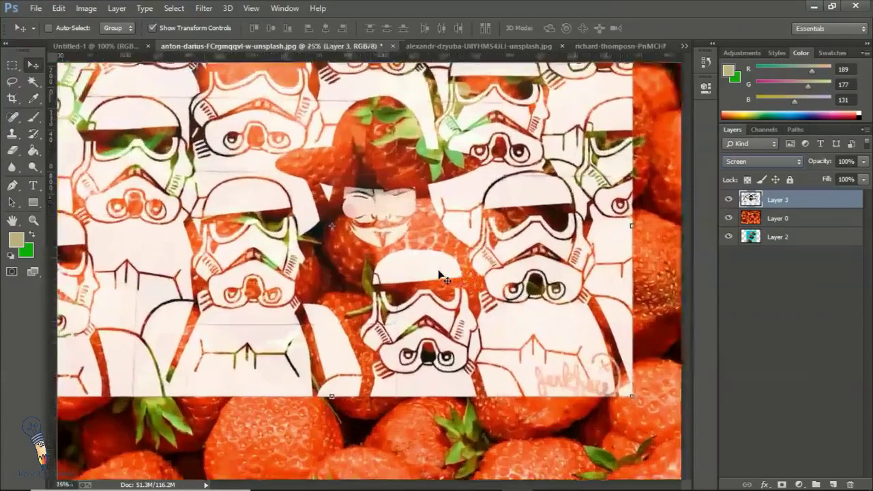
{"action": "key", "text": "ctrl+plus"}
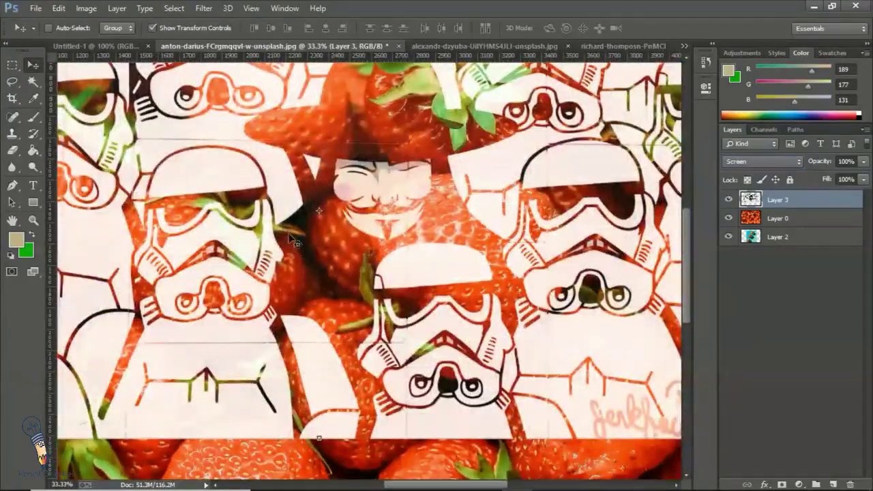
{"action": "key", "text": "ctrl+minus"}
{"action": "key", "text": "ctrl+minus"}
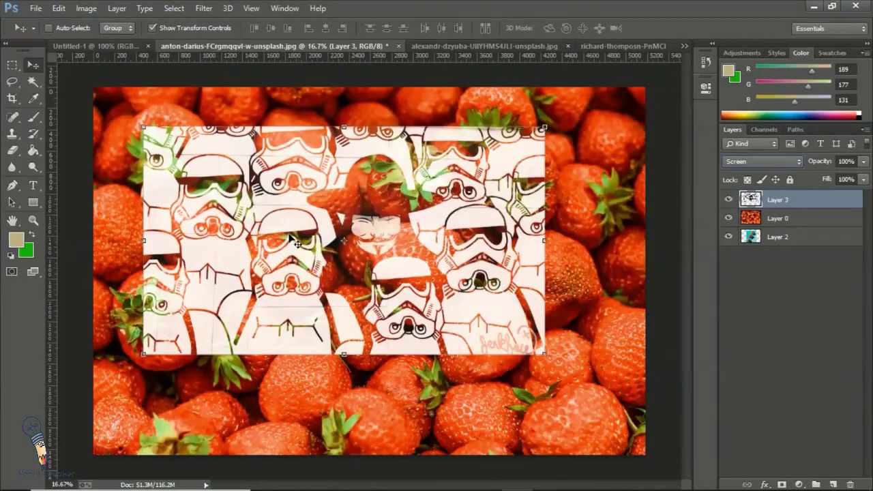
{"action": "left_click", "coordinate": [758, 162]}
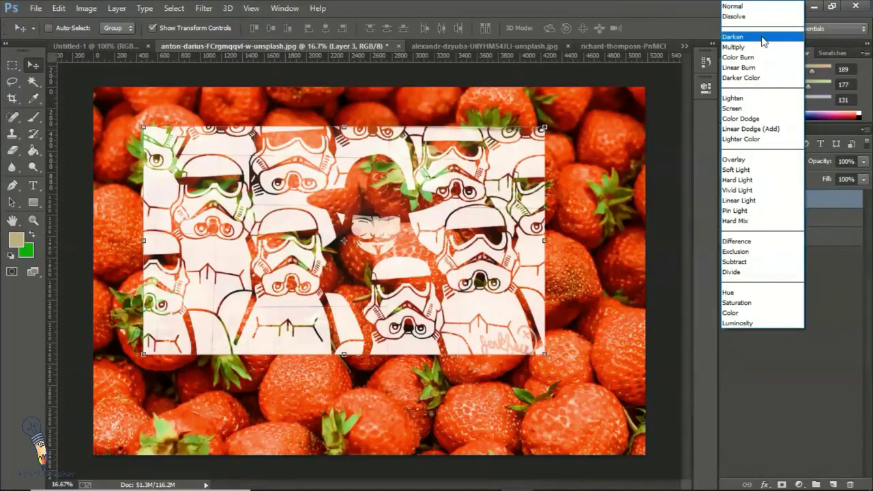
{"action": "left_click", "coordinate": [587, 287]}
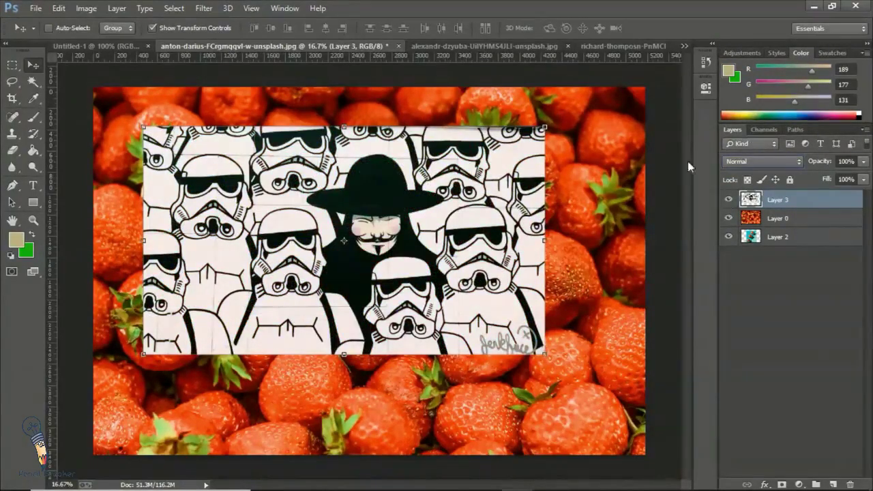
{"action": "left_click", "coordinate": [769, 164]}
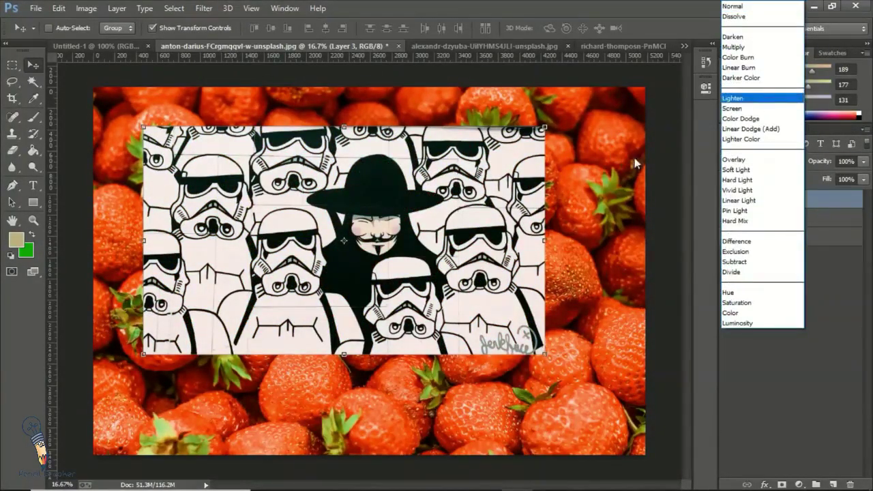
{"action": "left_click", "coordinate": [671, 155]}
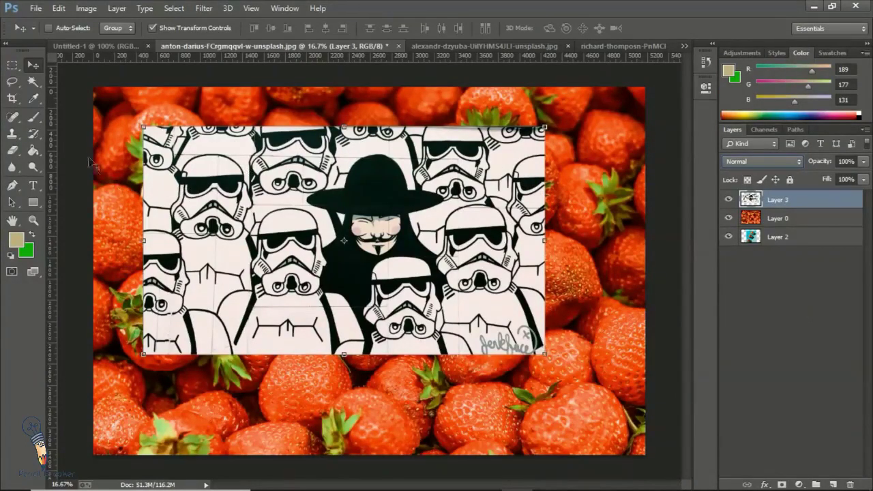
Invert Layer 3 so the stormtrooper shows as white lines on black.
{"action": "left_click", "coordinate": [86, 8]}
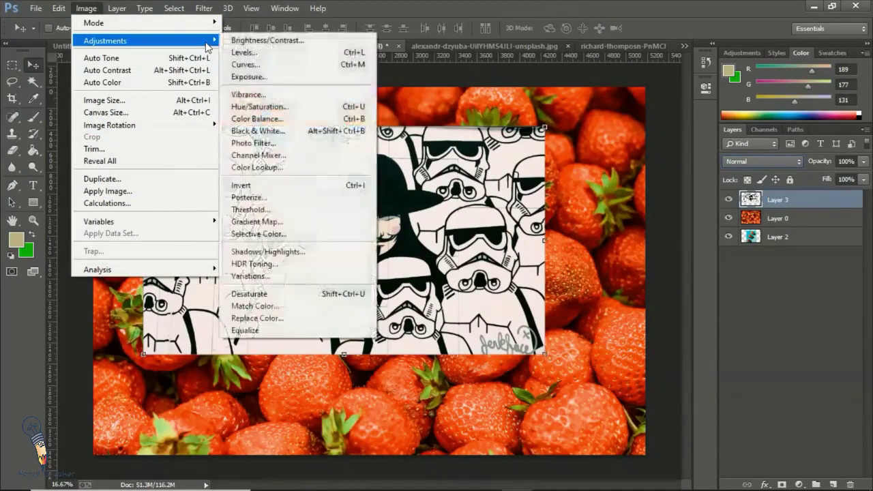
{"action": "mouse_move", "coordinate": [106, 40]}
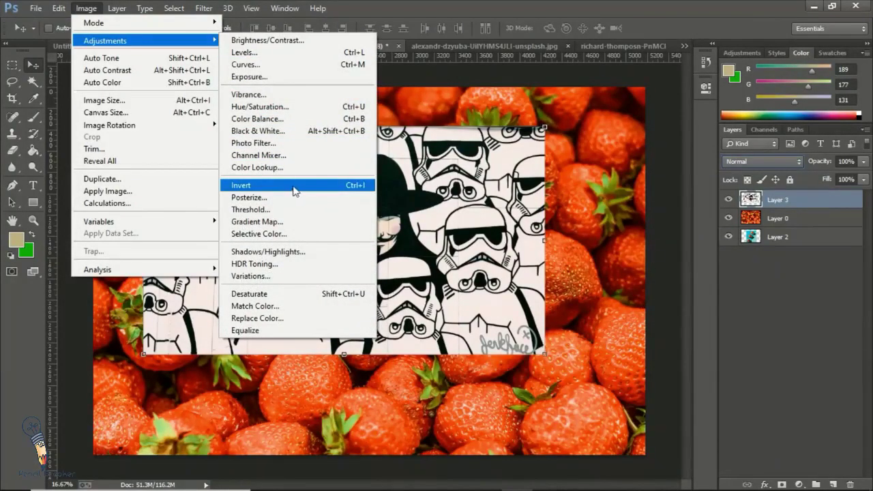
{"action": "left_click", "coordinate": [295, 186]}
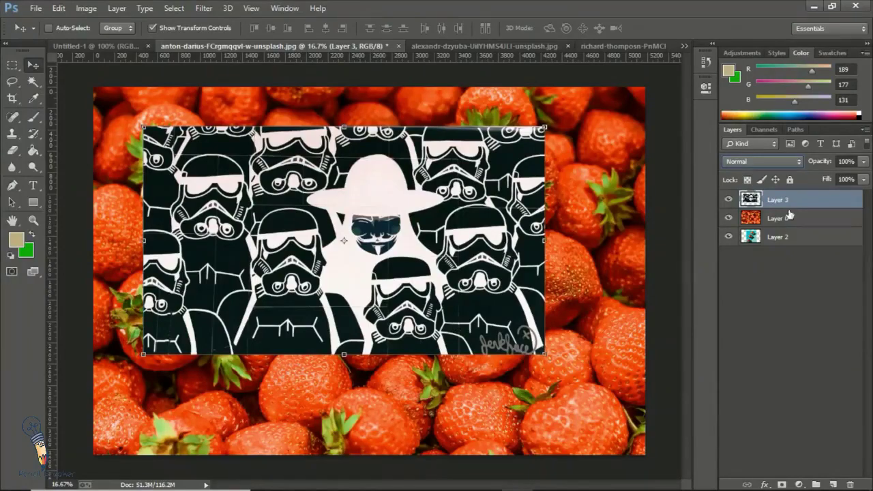
Try Multiply, then Screen blending on the stormtrooper layer.
{"action": "left_click", "coordinate": [763, 161]}
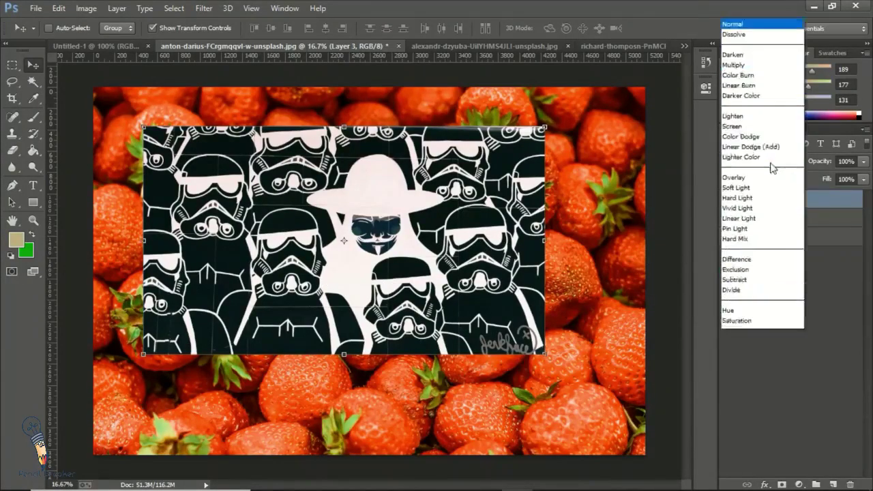
{"action": "left_click", "coordinate": [784, 47]}
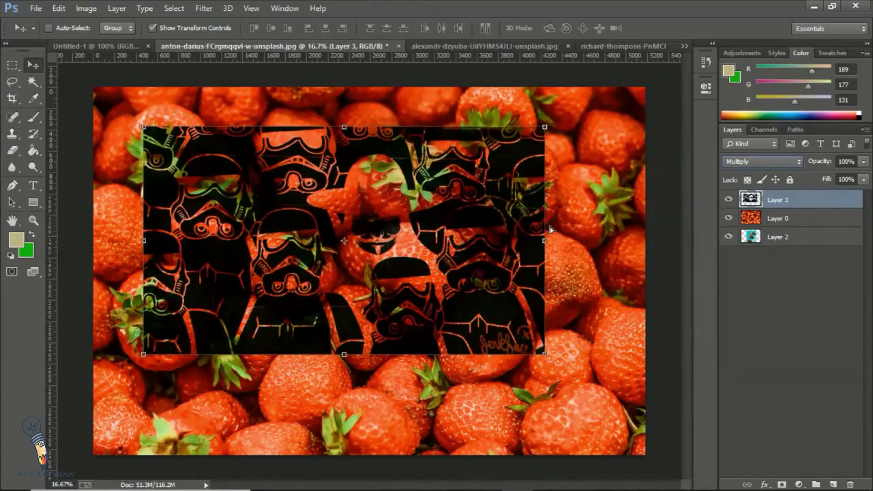
{"action": "scroll", "coordinate": [762, 165], "scroll_direction": "down", "scroll_amount": 9}
{"action": "left_click", "coordinate": [757, 163]}
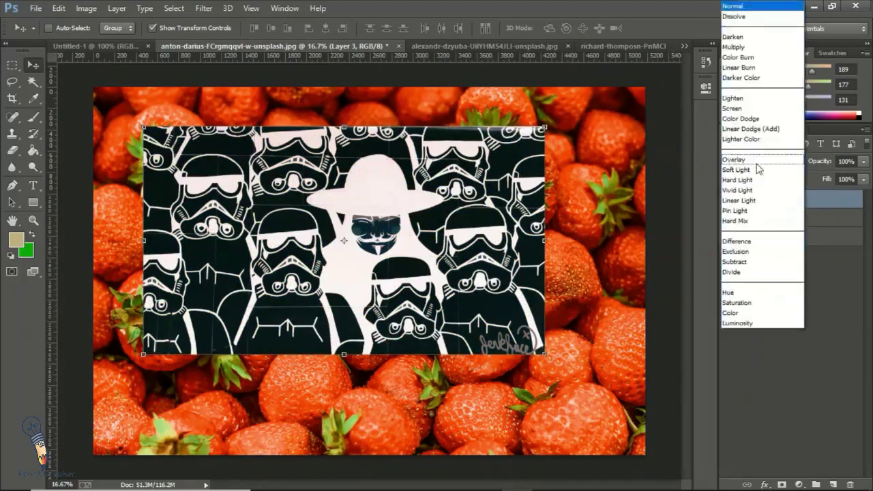
{"action": "left_click", "coordinate": [744, 108]}
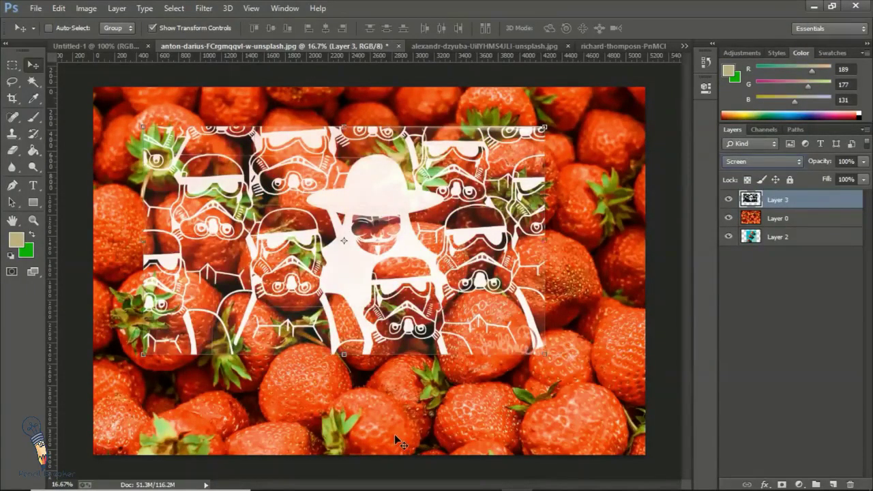
Restore the black-on-white artwork and set the stormtrooper layer to Darken blending.
{"action": "key", "text": "ctrl+alt+z"}
{"action": "key", "text": "ctrl+alt+z"}
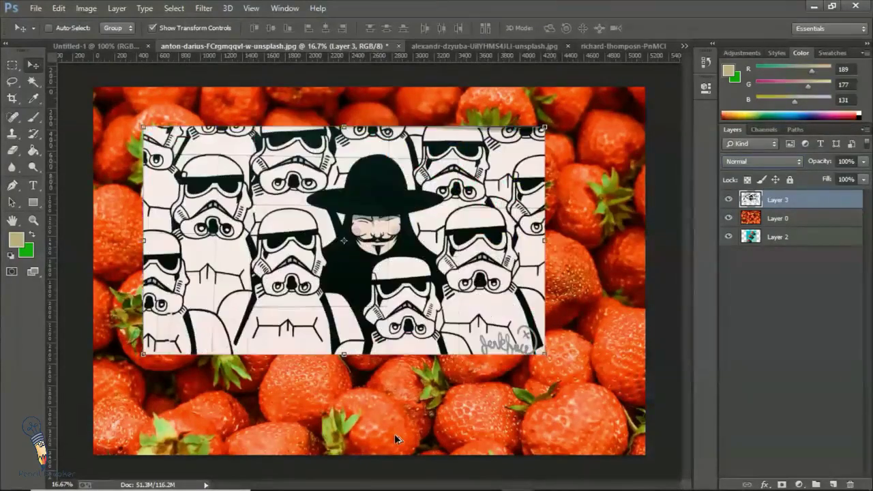
{"action": "key", "text": "shift+alt+k"}
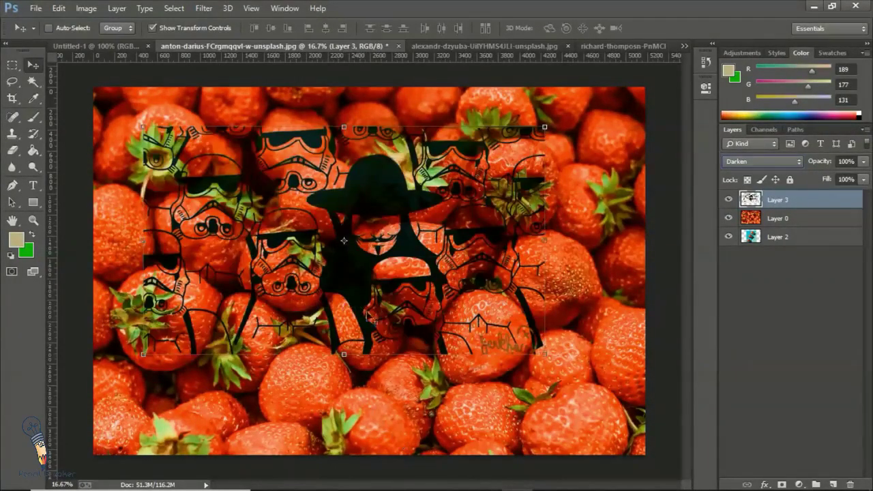
{"action": "left_click", "coordinate": [757, 161]}
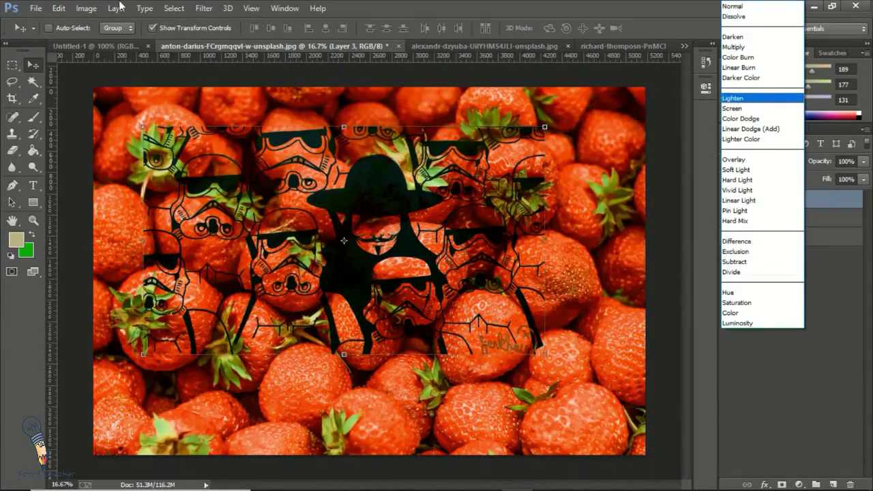
{"action": "left_click", "coordinate": [84, 9]}
{"action": "left_click", "coordinate": [84, 8]}
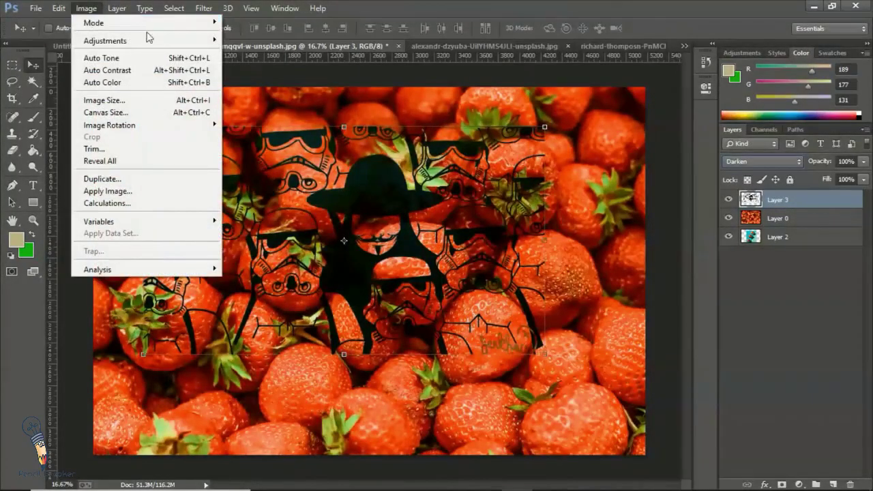
{"action": "mouse_move", "coordinate": [105, 40]}
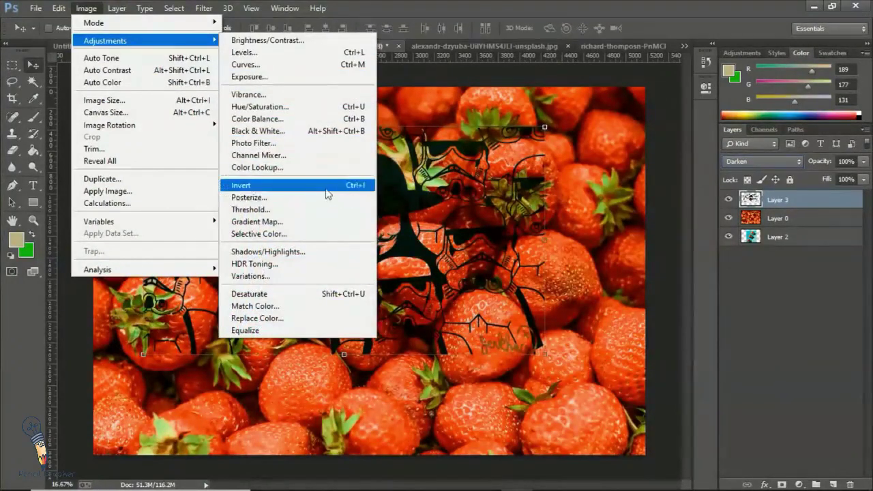
Invert the stormtrooper layer's colours and step its blend mode back to Normal.
{"action": "left_click", "coordinate": [329, 185]}
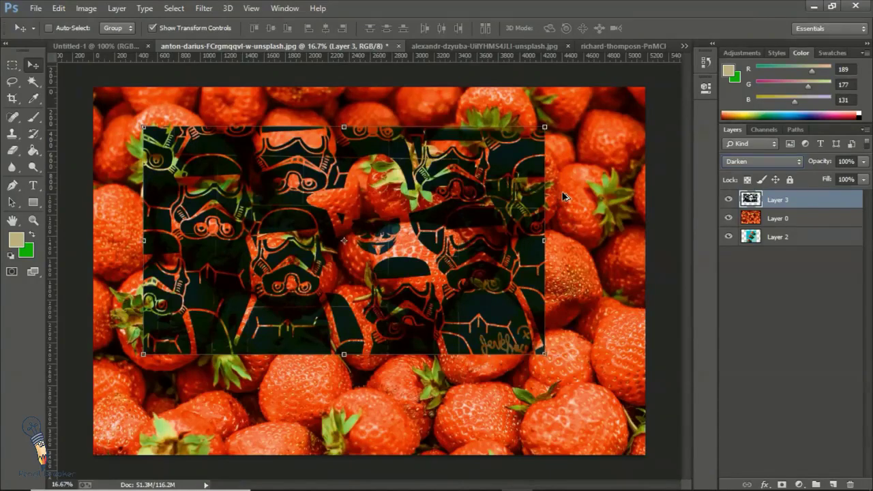
{"action": "key", "text": "shift+plus"}
{"action": "key", "text": "shift+plus"}
{"action": "key", "text": "alt+shift+n"}
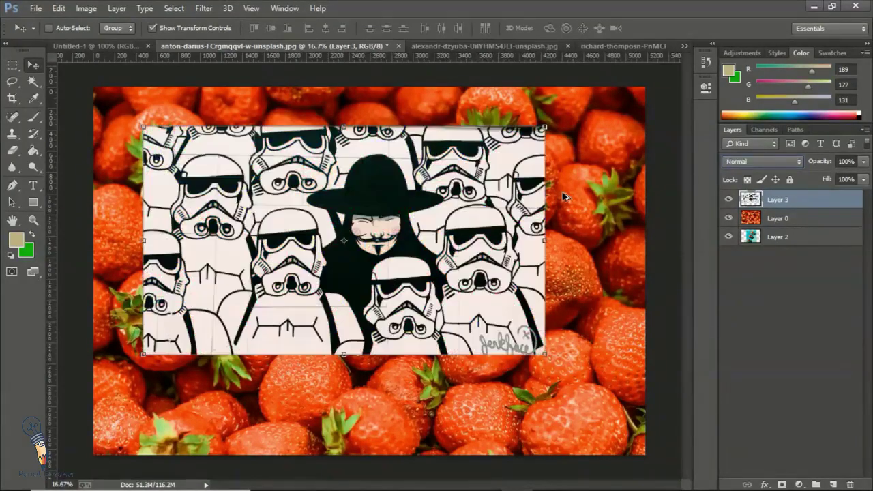
{"action": "left_click", "coordinate": [748, 161]}
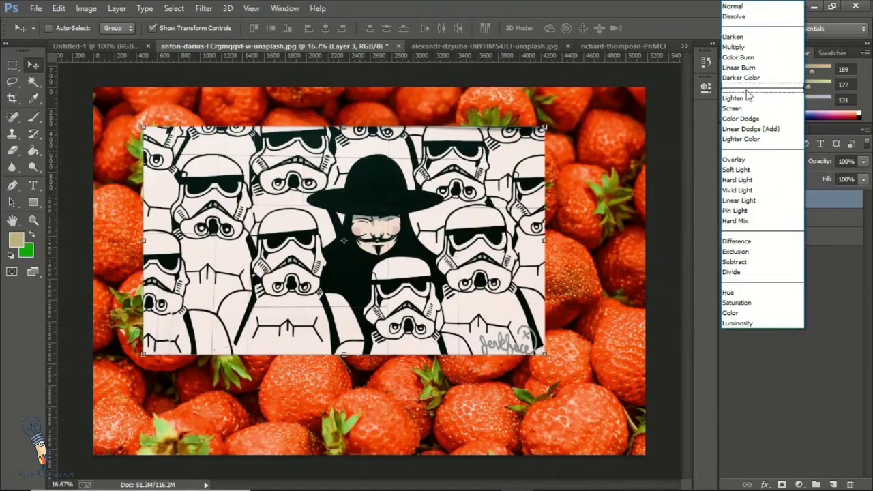
{"action": "left_click", "coordinate": [85, 6]}
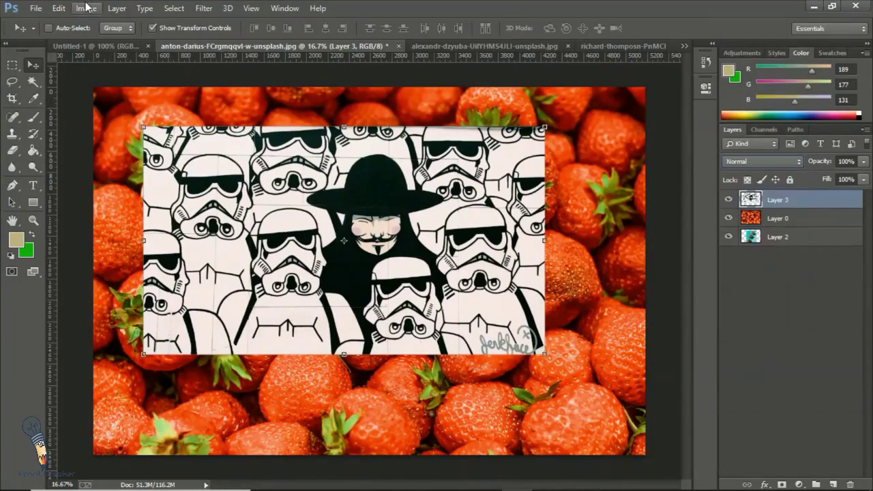
{"action": "left_click", "coordinate": [86, 7]}
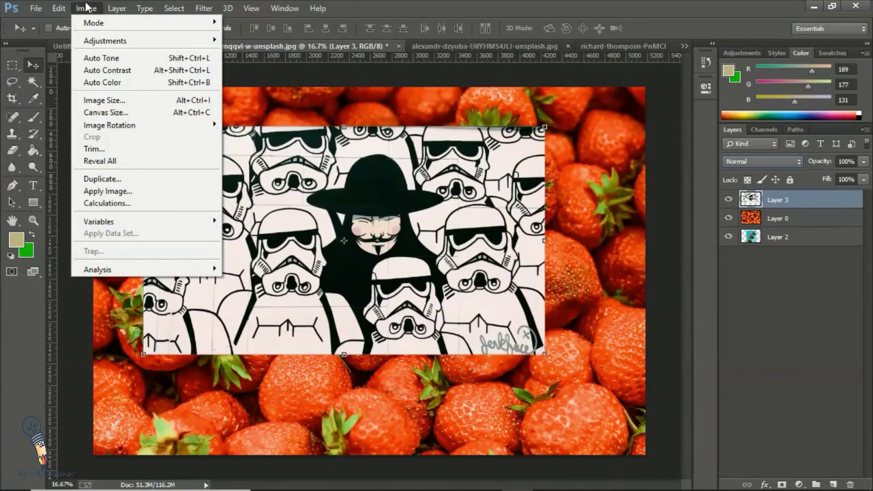
Browse the Layer and Image menus, then dismiss them.
{"action": "left_click", "coordinate": [116, 7]}
{"action": "left_click", "coordinate": [86, 8]}
{"action": "mouse_move", "coordinate": [579, 450]}
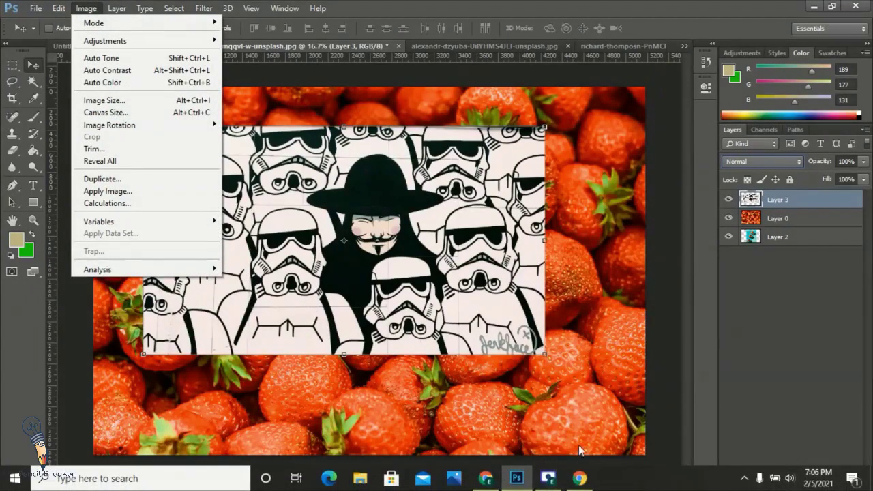
{"action": "left_click", "coordinate": [581, 452]}
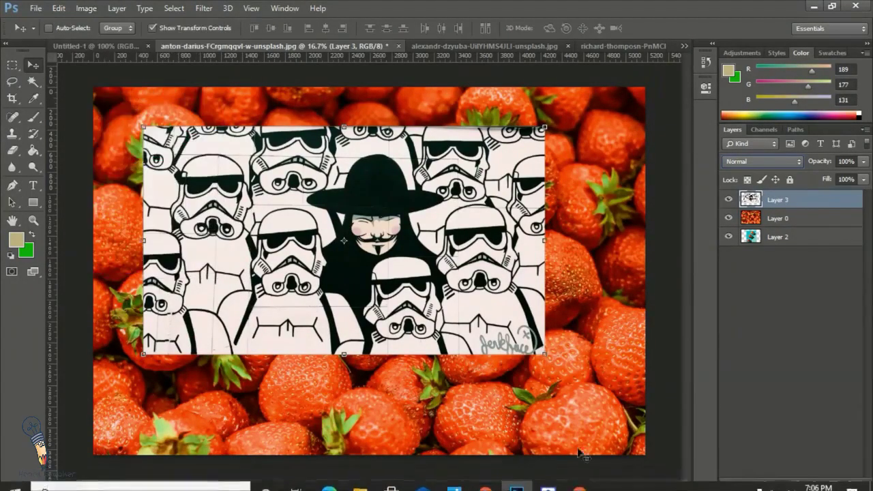
Blend the stormtrooper layer in Overlay mode, inspect it zoomed in, then show the mountain photo.
{"action": "left_click", "coordinate": [782, 166]}
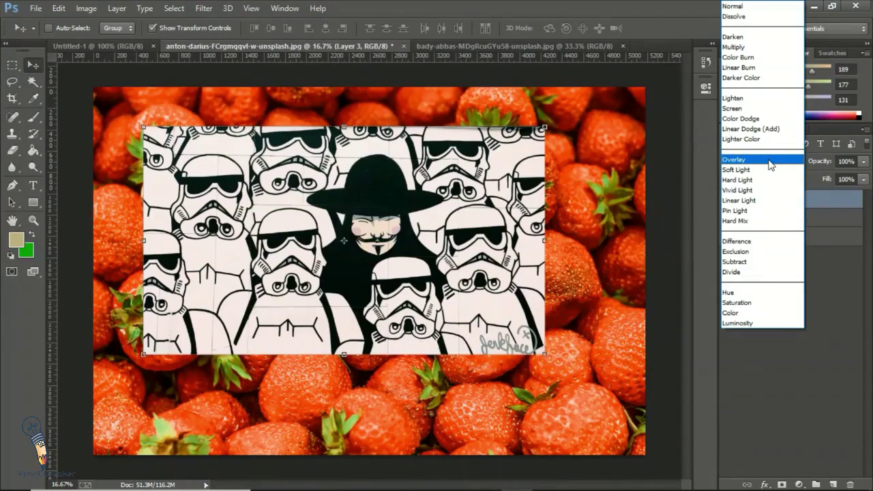
{"action": "left_click", "coordinate": [769, 161]}
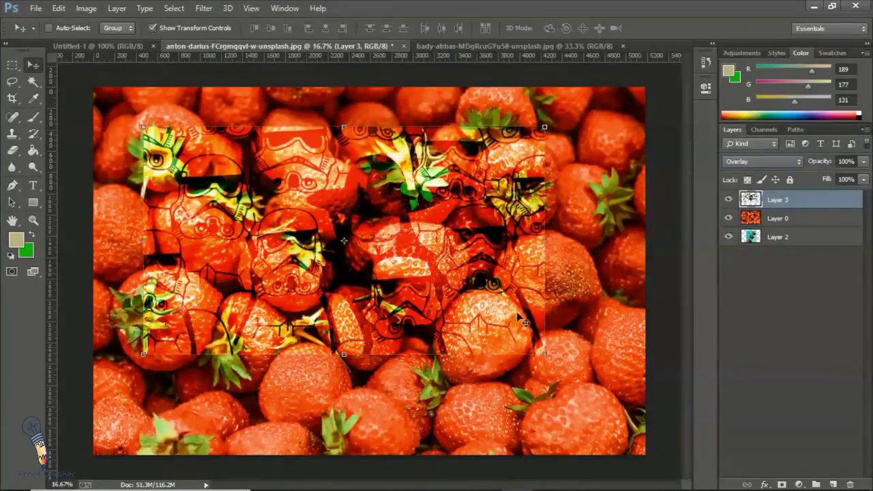
{"action": "key", "text": "ctrl+plus"}
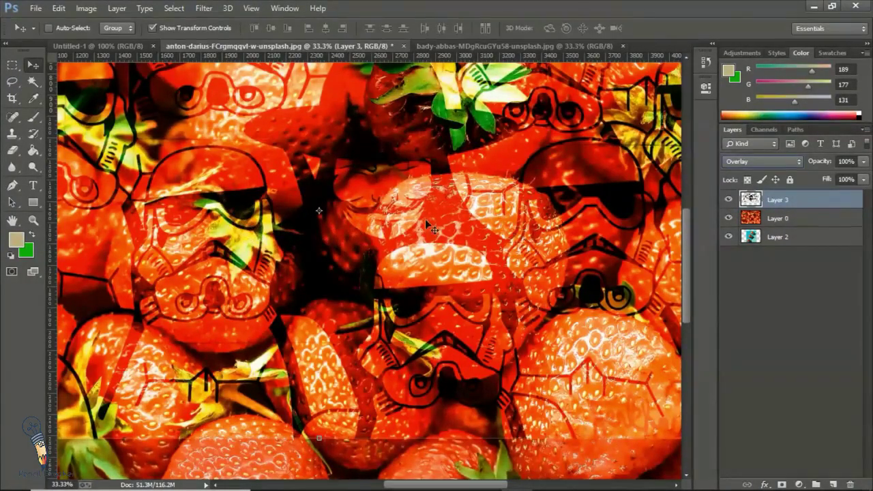
{"action": "key", "text": "ctrl+minus"}
{"action": "key", "text": "ctrl+minus"}
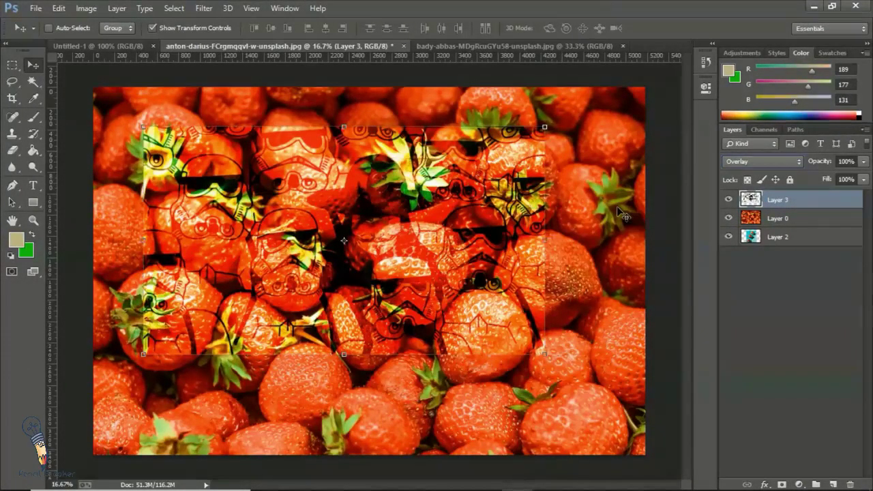
{"action": "left_click", "coordinate": [528, 46]}
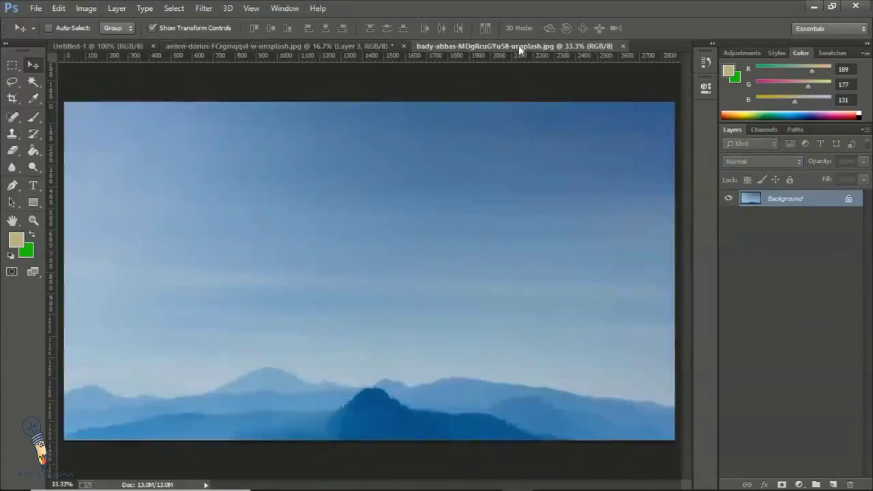
Drag the mountain photo in as Layer 4 and move Layer 0 above Layer 3.
{"action": "mouse_move", "coordinate": [526, 47]}
{"action": "left_mouse_down"}
{"action": "mouse_move", "coordinate": [335, 47]}
{"action": "mouse_move", "coordinate": [319, 119]}
{"action": "mouse_move", "coordinate": [291, 64]}
{"action": "mouse_move", "coordinate": [294, 45]}
{"action": "left_mouse_up"}
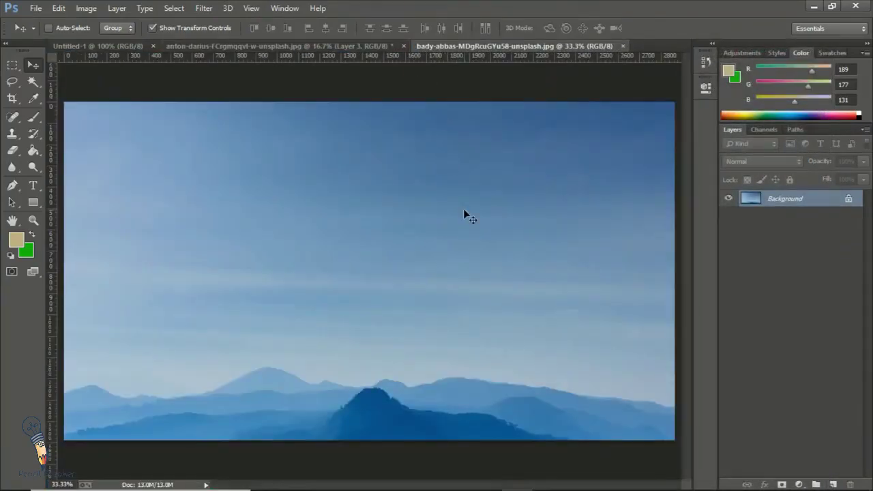
{"action": "mouse_move", "coordinate": [464, 210]}
{"action": "left_mouse_down"}
{"action": "mouse_move", "coordinate": [327, 62]}
{"action": "mouse_move", "coordinate": [321, 140]}
{"action": "left_mouse_up"}
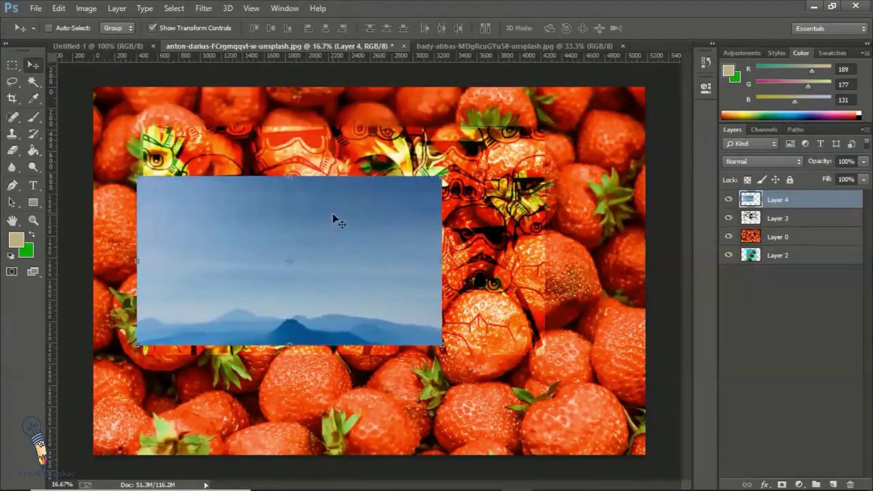
{"action": "left_click", "coordinate": [778, 237]}
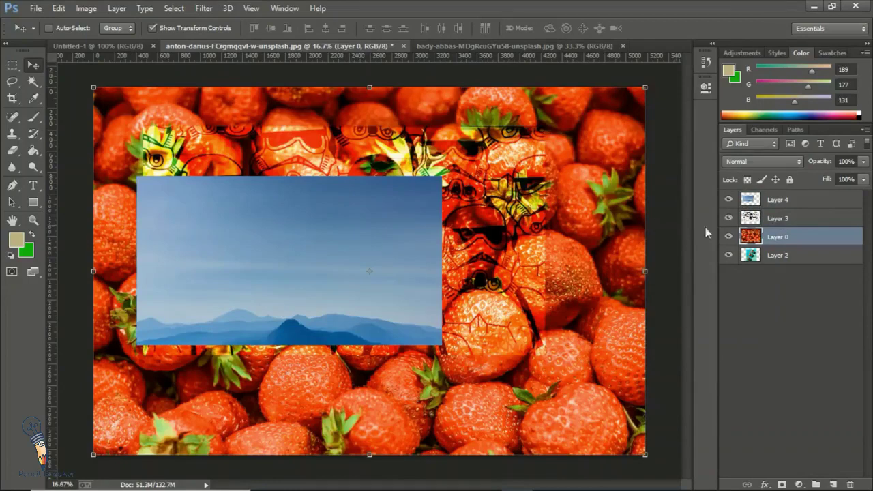
{"action": "left_click_drag", "start_coordinate": [777, 236], "coordinate": [776, 218]}
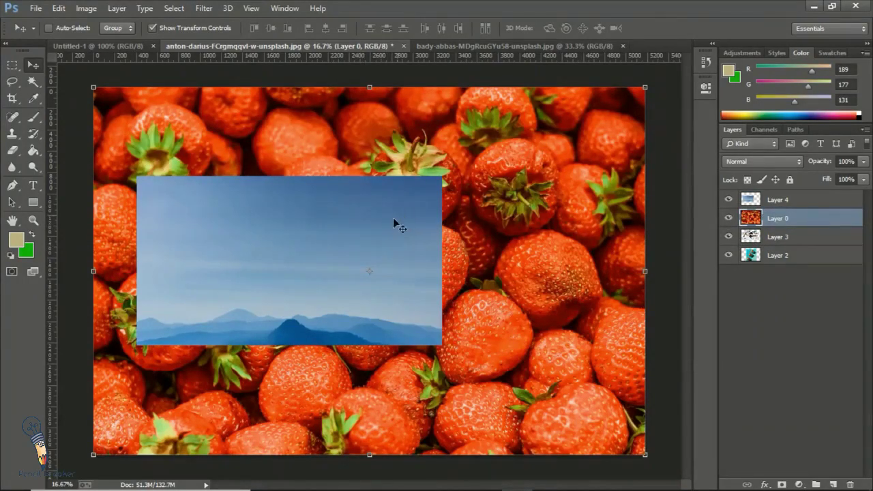
{"action": "left_click", "coordinate": [778, 199]}
{"action": "key", "text": "ctrl+t"}
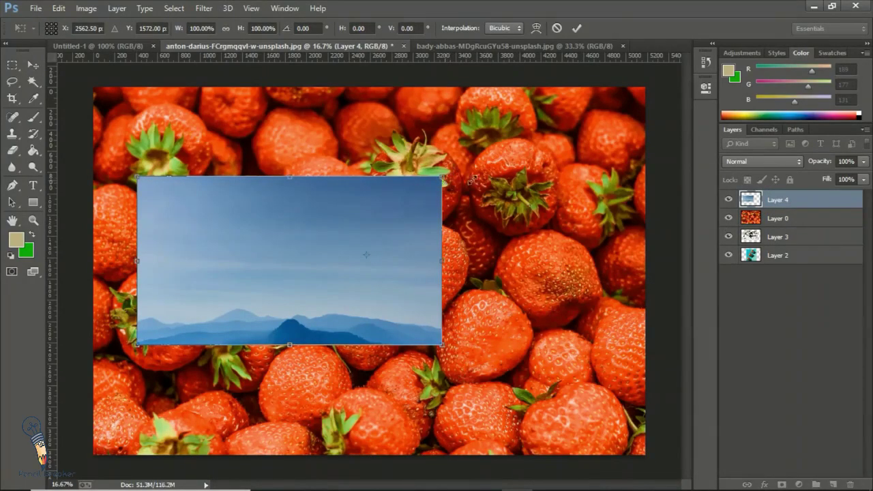
Enlarge the mountain layer and try Darken and Lighten blending on it.
{"action": "left_click_drag", "start_coordinate": [442, 178], "coordinate": [570, 138]}
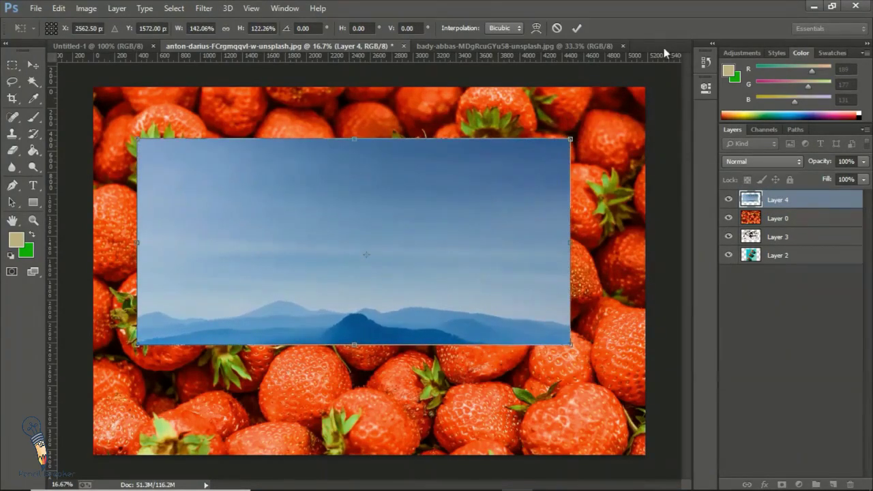
{"action": "left_click", "coordinate": [759, 161]}
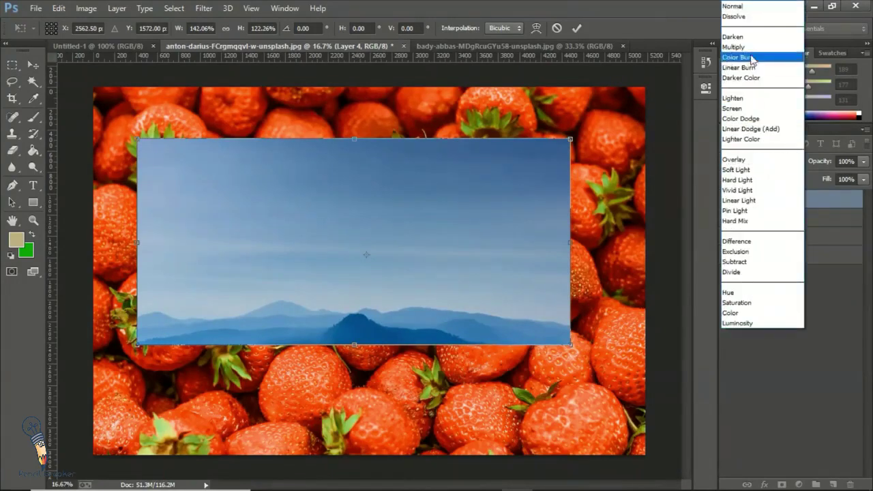
{"action": "left_click", "coordinate": [754, 34]}
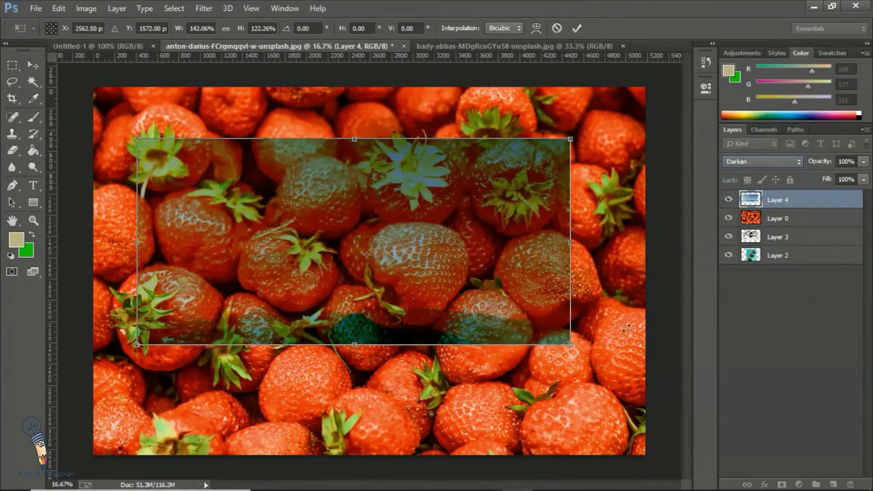
{"action": "left_click", "coordinate": [759, 161]}
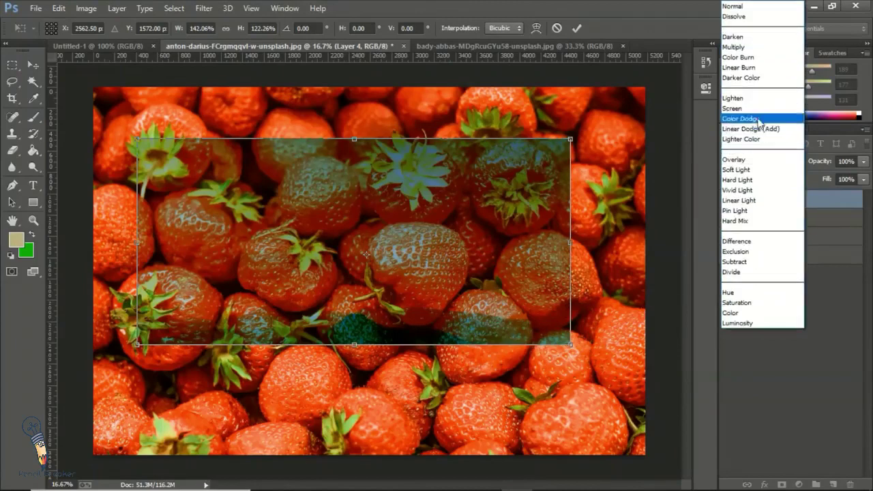
{"action": "left_click", "coordinate": [740, 96]}
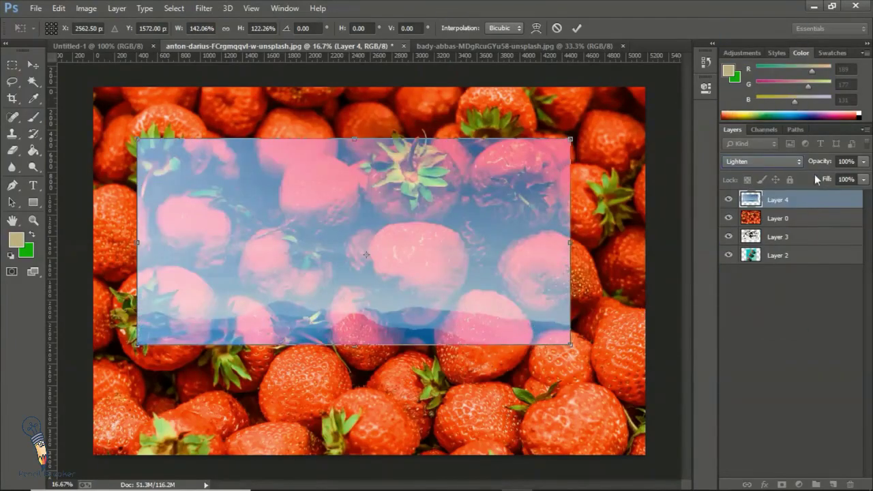
Try Overlay blending, then cancel the resize, reverting the layer to Normal.
{"action": "left_click", "coordinate": [768, 161]}
{"action": "left_click", "coordinate": [744, 161]}
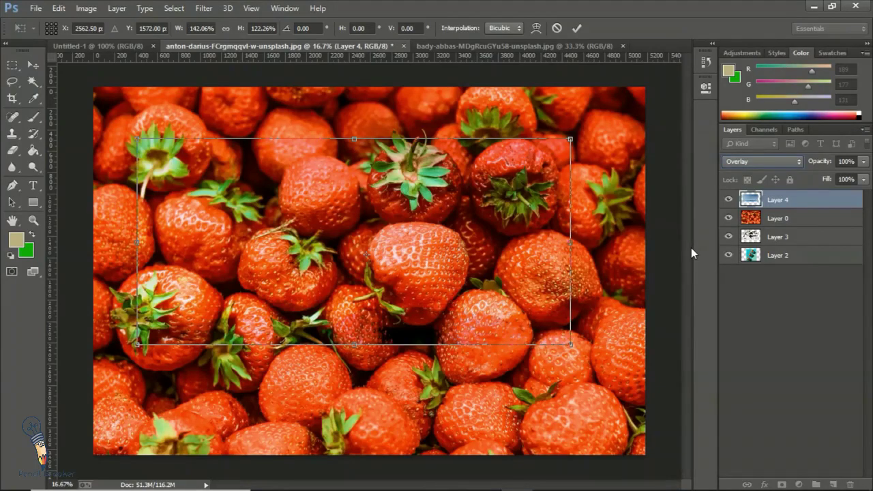
{"action": "left_click", "coordinate": [764, 162]}
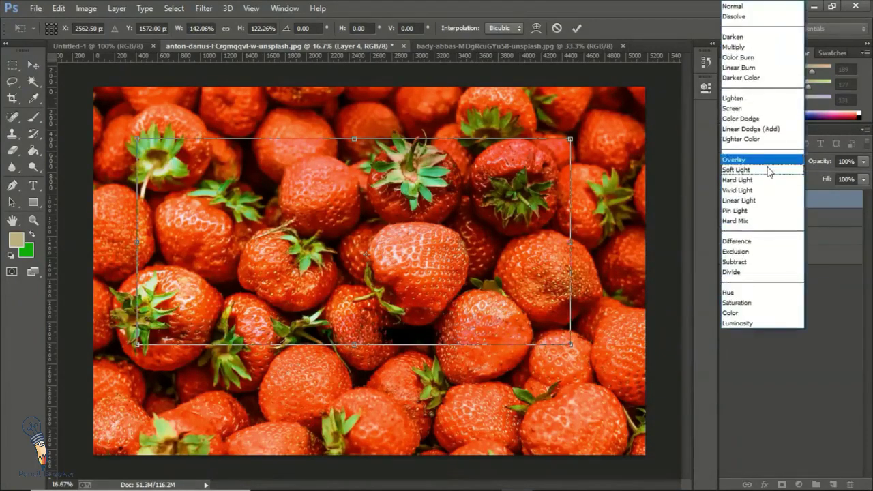
{"action": "key", "text": "o"}
{"action": "key", "text": "Return"}
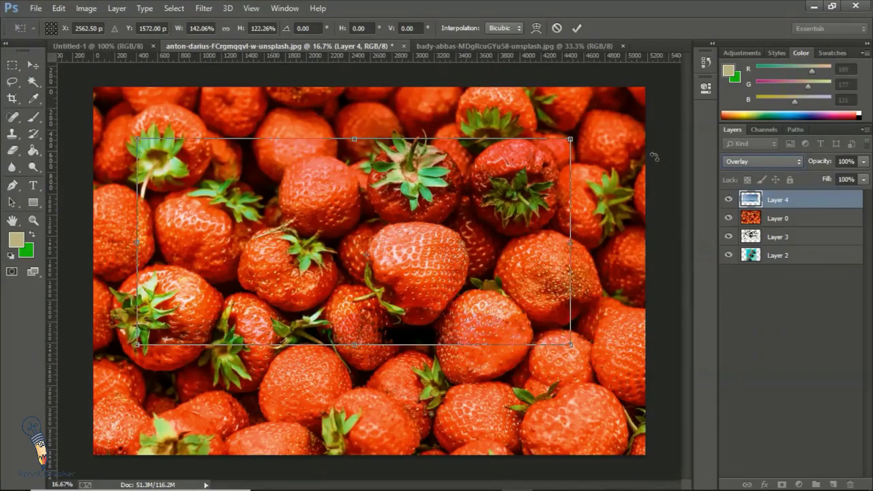
{"action": "key", "text": "Escape"}
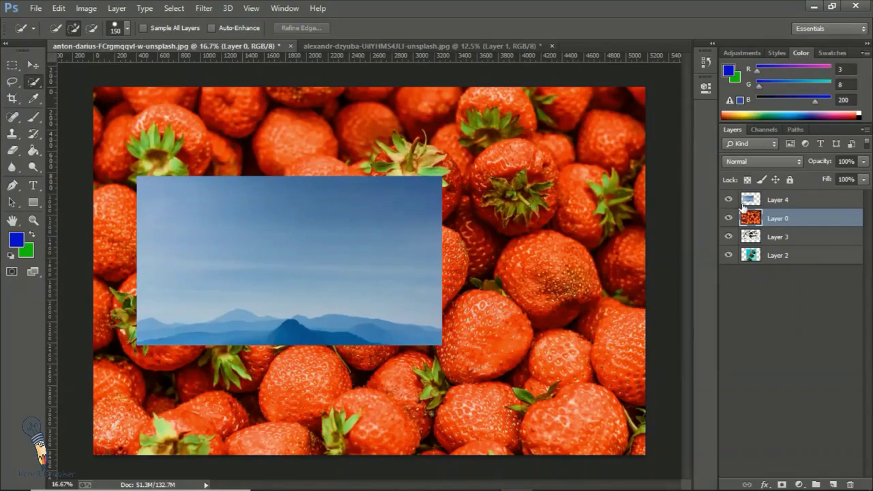
{"action": "left_click", "coordinate": [757, 164]}
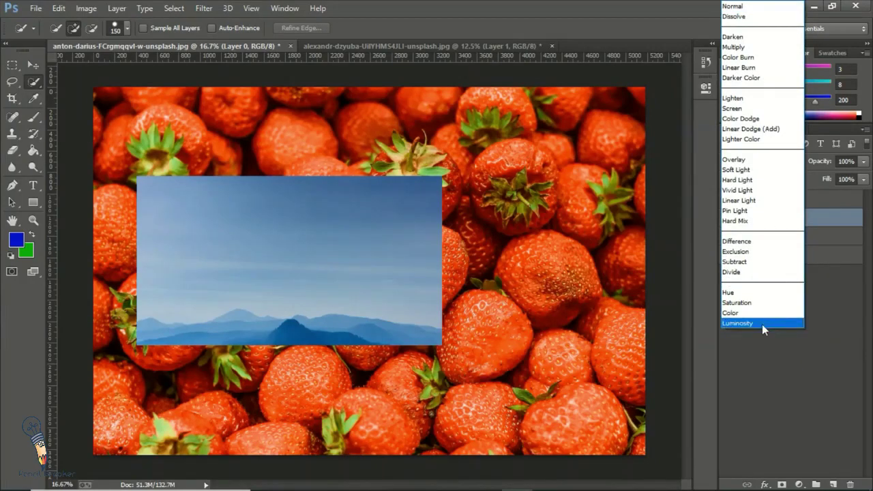
{"action": "left_click", "coordinate": [400, 44]}
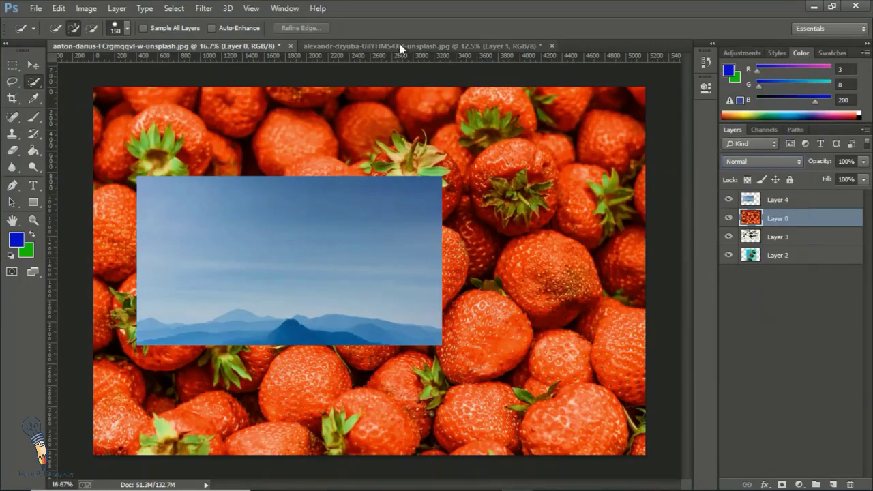
{"action": "left_click", "coordinate": [400, 43]}
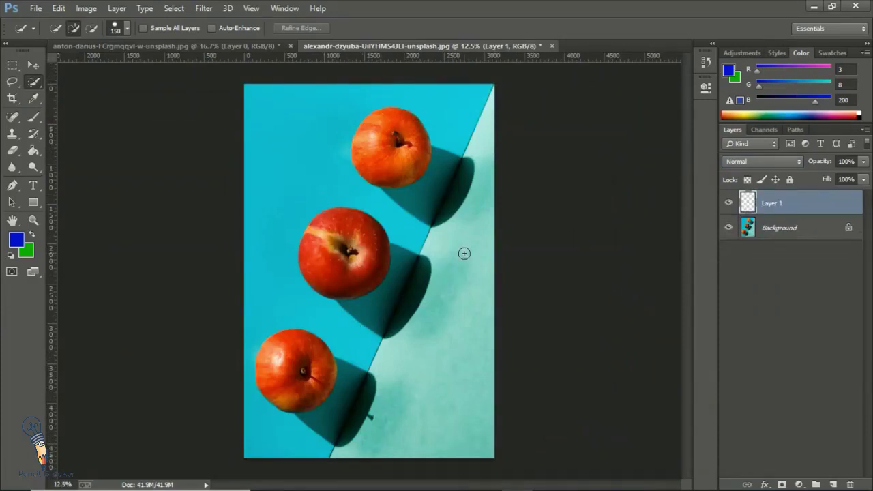
Delete the empty Layer 1 from the apples document, confirming with Yes.
{"action": "right_click", "coordinate": [768, 205]}
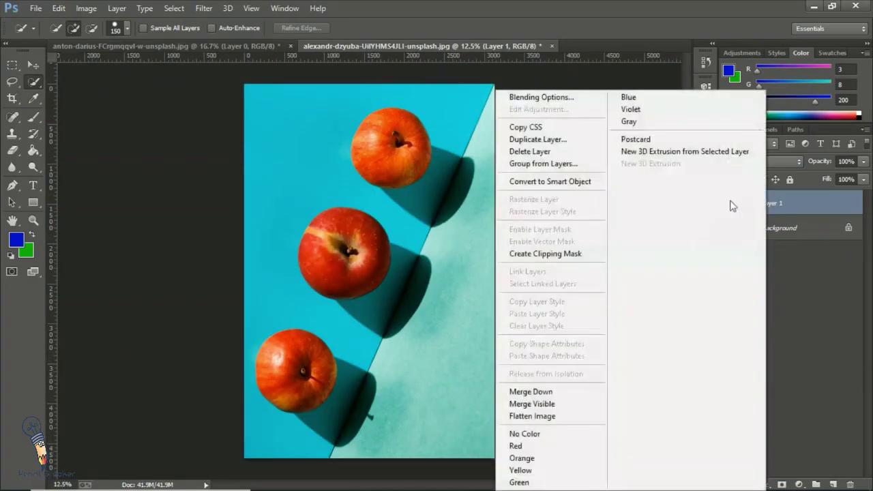
{"action": "left_click", "coordinate": [532, 152]}
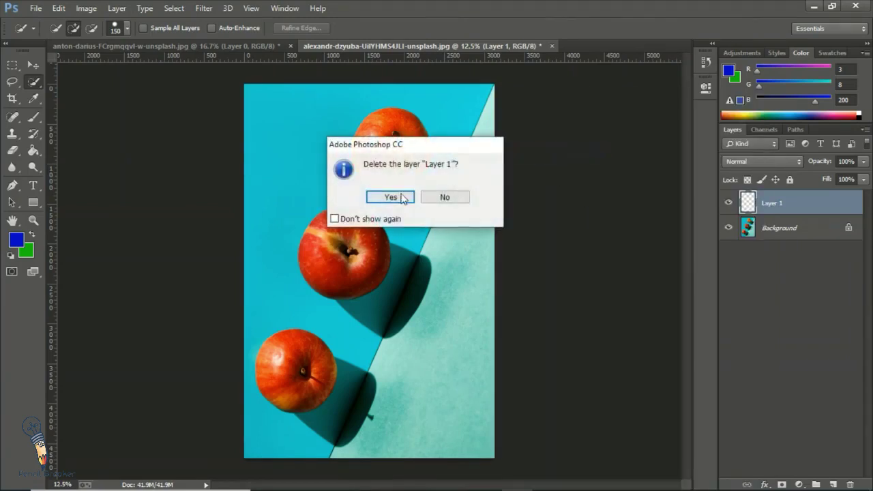
{"action": "left_click", "coordinate": [399, 198]}
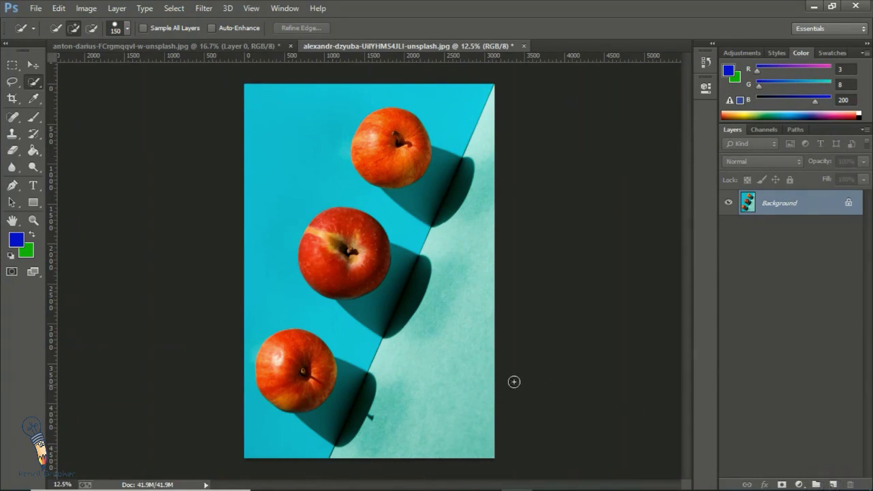
Zoom in, take the Brush tool and paint blue strokes across the middle apple.
{"action": "scroll", "coordinate": [372, 315], "scroll_direction": "up", "scroll_amount": 1}
{"action": "scroll", "coordinate": [372, 315], "scroll_direction": "up", "scroll_amount": 1}
{"action": "scroll", "coordinate": [372, 315], "scroll_direction": "up", "scroll_amount": 1}
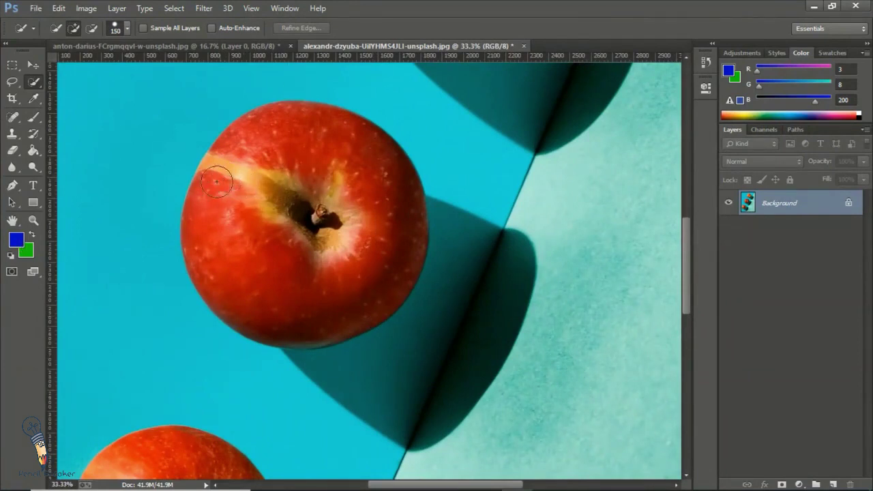
{"action": "left_click", "coordinate": [37, 137]}
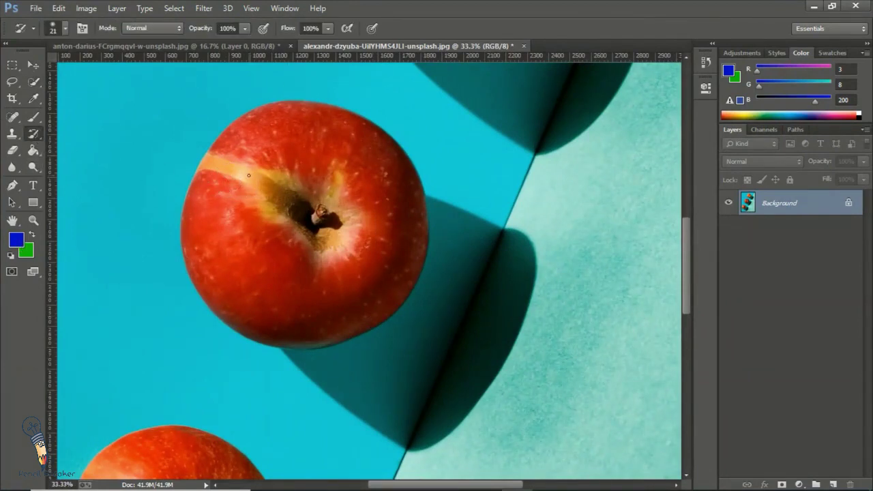
{"action": "left_click", "coordinate": [33, 117]}
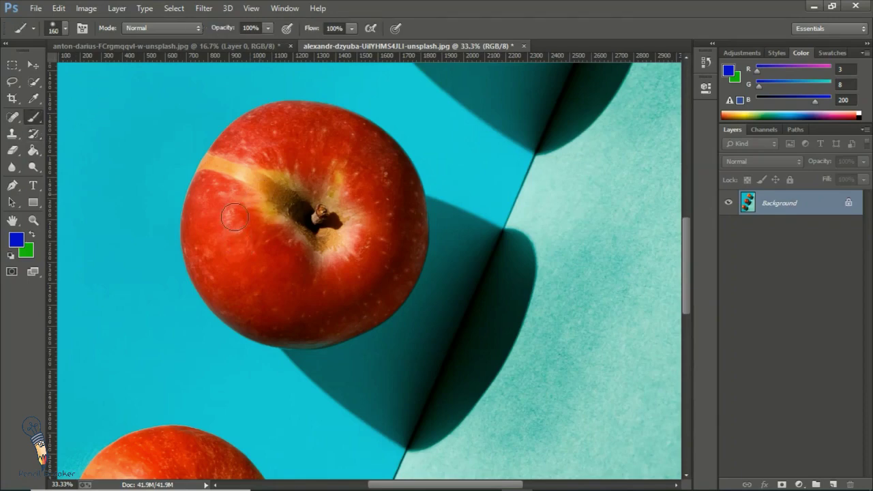
{"action": "left_click_drag", "start_coordinate": [242, 242], "coordinate": [260, 193]}
{"action": "mouse_move", "coordinate": [233, 246]}
{"action": "left_mouse_down"}
{"action": "mouse_move", "coordinate": [254, 205]}
{"action": "mouse_move", "coordinate": [381, 182]}
{"action": "left_mouse_up"}
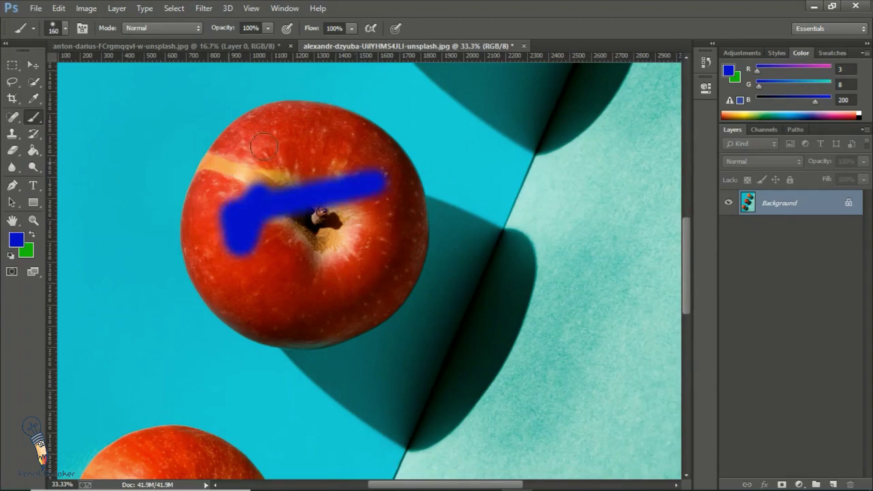
{"action": "mouse_move", "coordinate": [308, 139]}
{"action": "left_mouse_down"}
{"action": "mouse_move", "coordinate": [229, 156]}
{"action": "mouse_move", "coordinate": [237, 259]}
{"action": "left_mouse_up"}
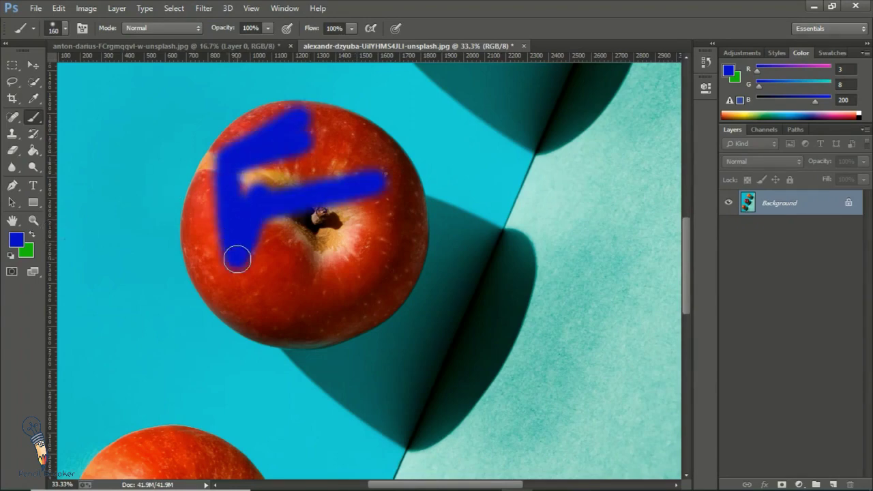
Soften the brush edge and paint another diagonal blue stroke on the apple.
{"action": "left_click", "coordinate": [65, 28]}
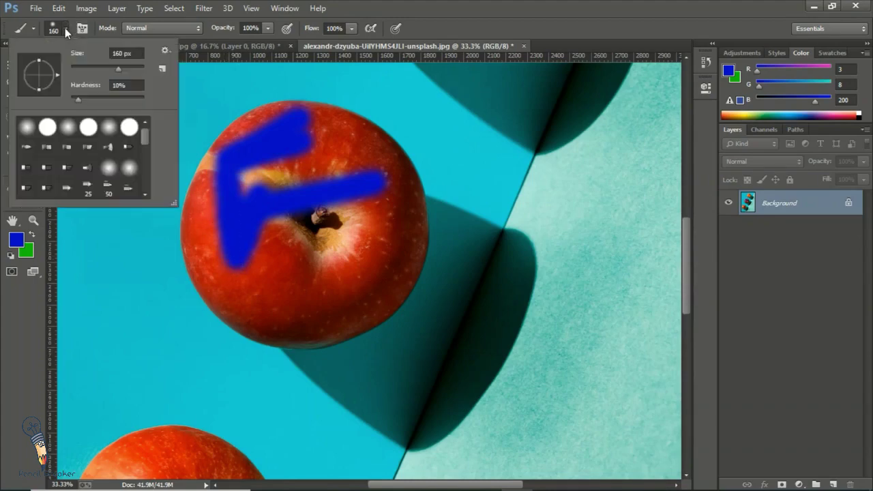
{"action": "left_click_drag", "start_coordinate": [78, 99], "coordinate": [70, 100]}
{"action": "left_click", "coordinate": [257, 207]}
{"action": "left_click_drag", "start_coordinate": [271, 234], "coordinate": [292, 270]}
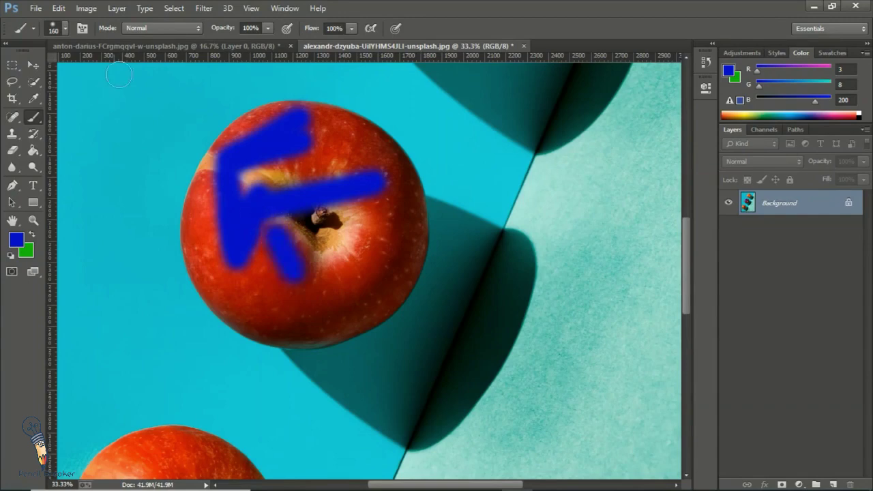
Set the brush to 80 px with 100% hardness and paint three more blue strokes.
{"action": "left_click", "coordinate": [65, 28]}
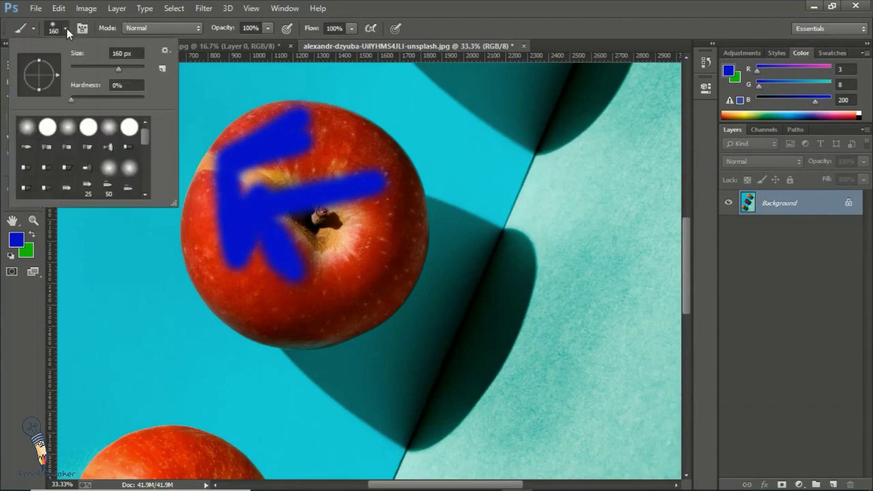
{"action": "left_click_drag", "start_coordinate": [118, 68], "coordinate": [100, 69]}
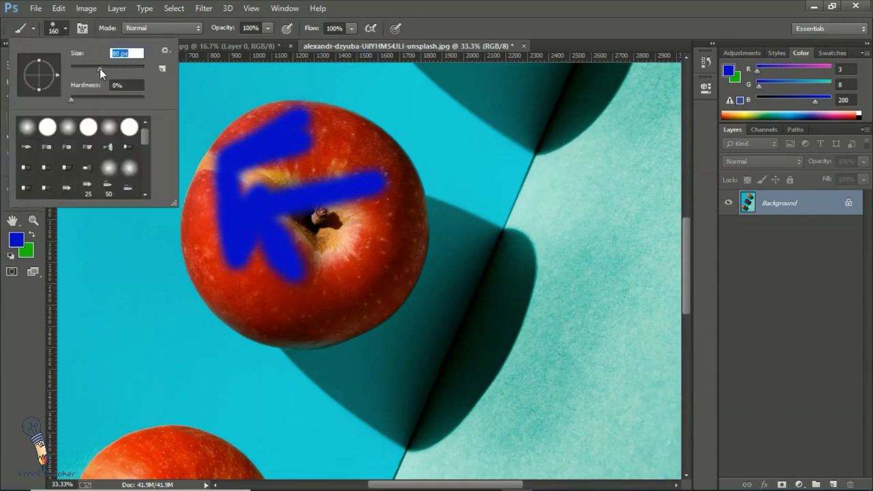
{"action": "left_click", "coordinate": [77, 99]}
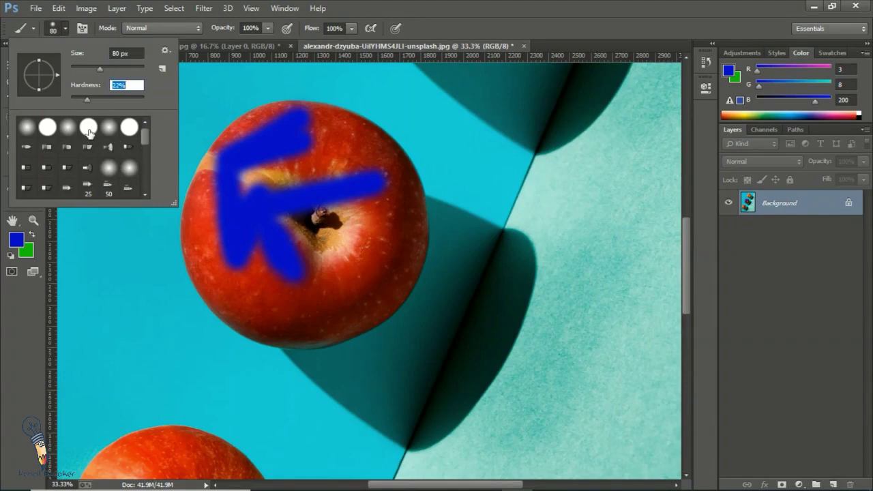
{"action": "type", "text": "100"}
{"action": "key", "text": "Return"}
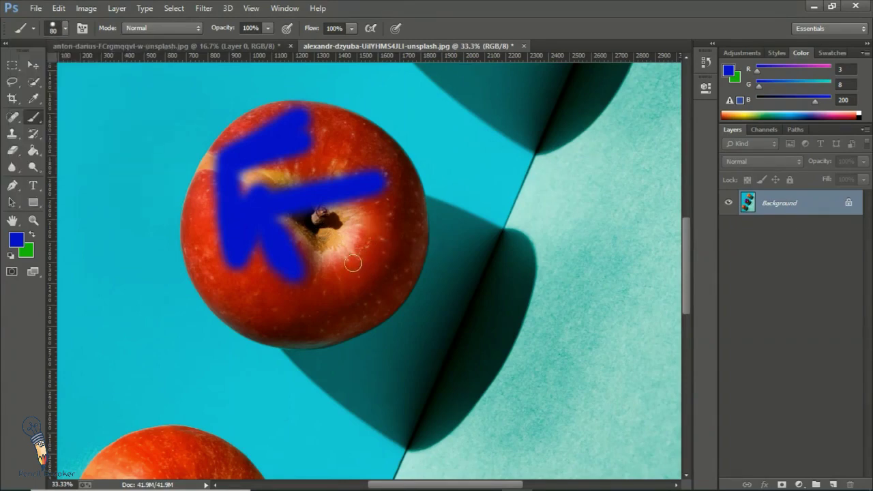
{"action": "left_click_drag", "start_coordinate": [322, 264], "coordinate": [369, 223]}
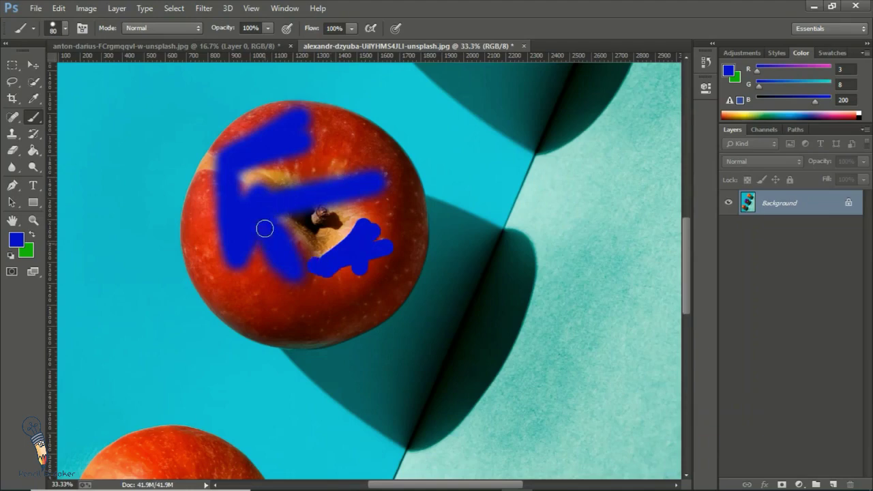
{"action": "mouse_move", "coordinate": [266, 229]}
{"action": "left_mouse_down"}
{"action": "mouse_move", "coordinate": [368, 231]}
{"action": "mouse_move", "coordinate": [281, 119]}
{"action": "left_mouse_up"}
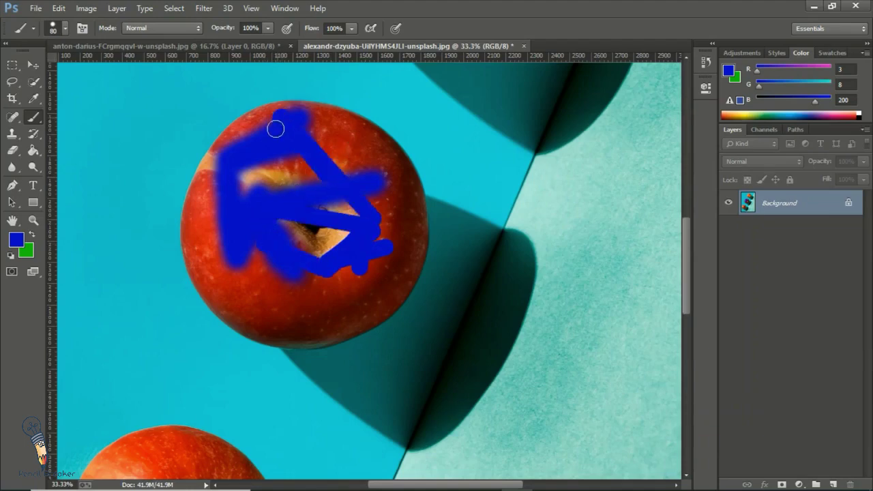
{"action": "left_click_drag", "start_coordinate": [297, 173], "coordinate": [341, 164]}
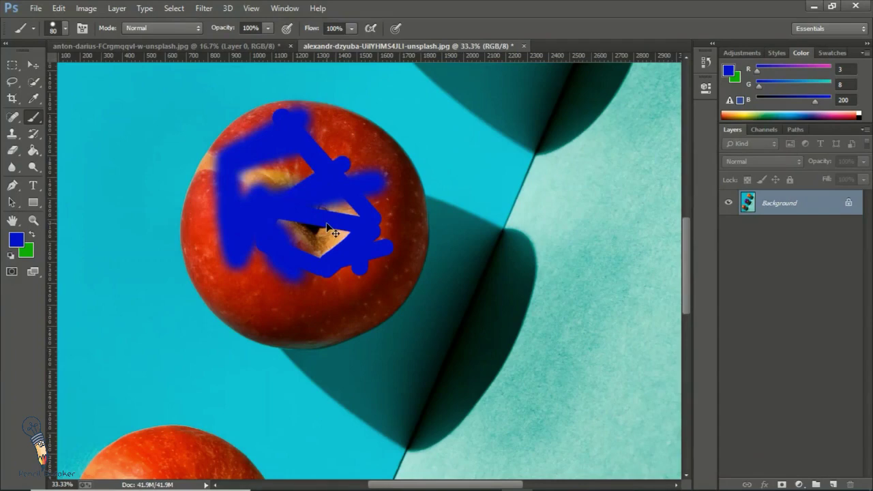
Zoom out, undo the three blue strokes, and add a new empty Layer 1.
{"action": "key", "text": "ctrl+minus"}
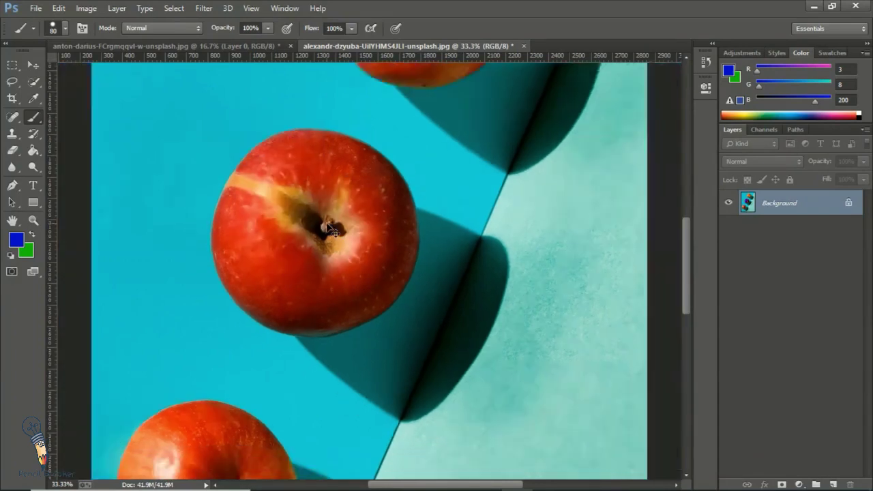
{"action": "key", "text": "ctrl+minus"}
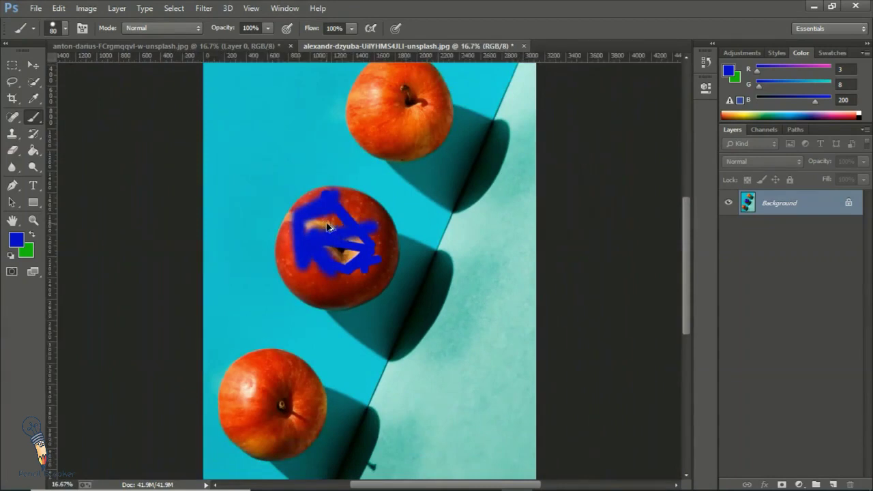
{"action": "key", "text": "ctrl+alt+z"}
{"action": "key", "text": "ctrl+alt+z"}
{"action": "key", "text": "ctrl+alt+z"}
{"action": "key", "text": "ctrl+alt+z"}
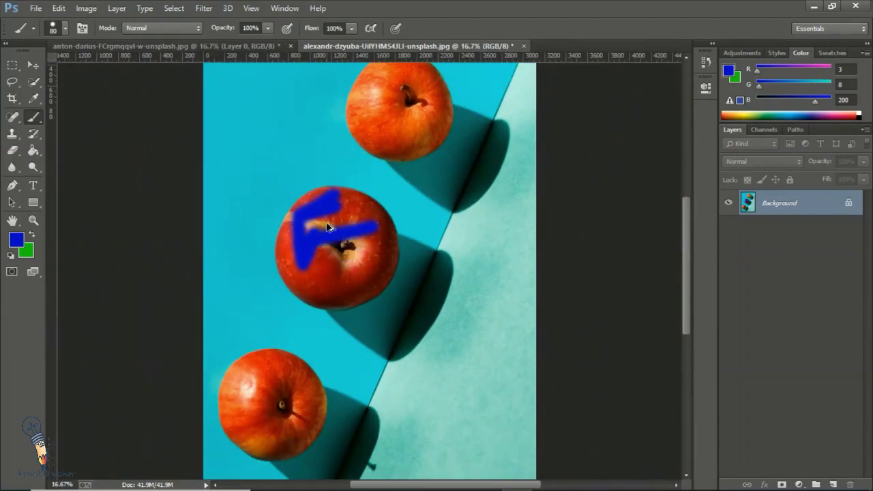
{"action": "key", "text": "ctrl+alt+z"}
{"action": "key", "text": "ctrl+alt+z"}
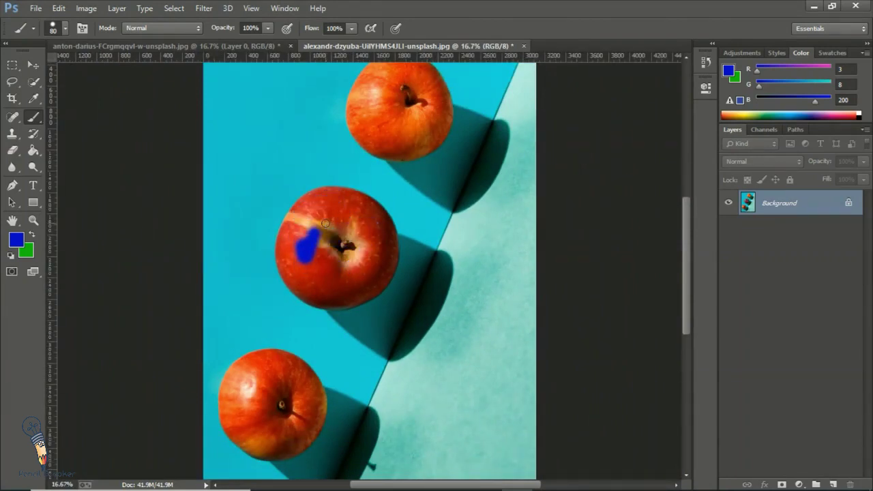
{"action": "key", "text": "ctrl+alt+z"}
{"action": "key", "text": "ctrl+alt+z"}
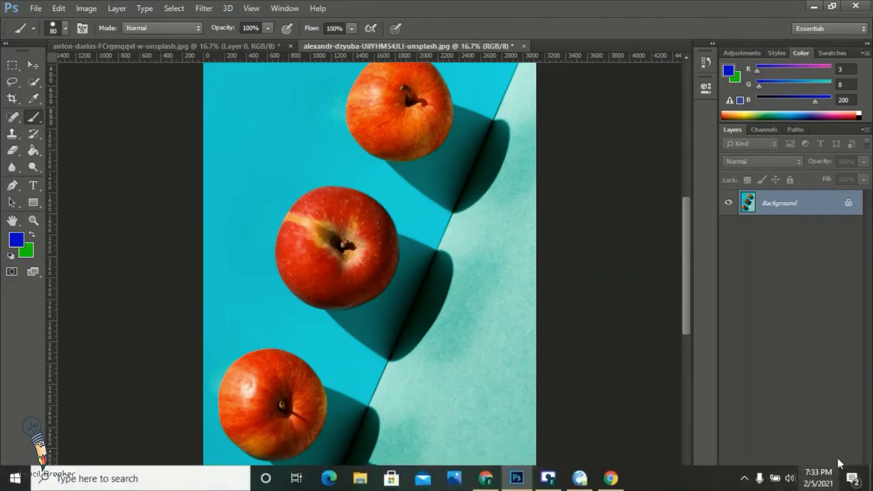
{"action": "left_click", "coordinate": [836, 484]}
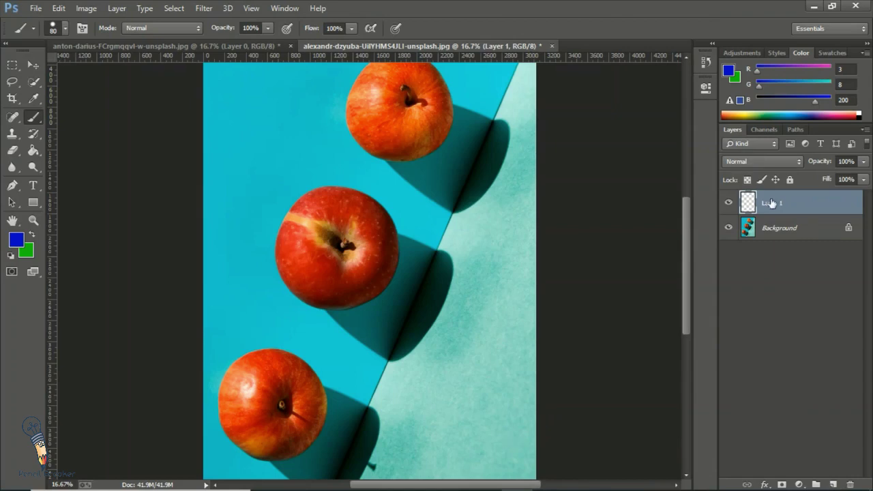
Make the Background active and try Magic Wand selections on the apple's patches.
{"action": "left_click", "coordinate": [782, 236]}
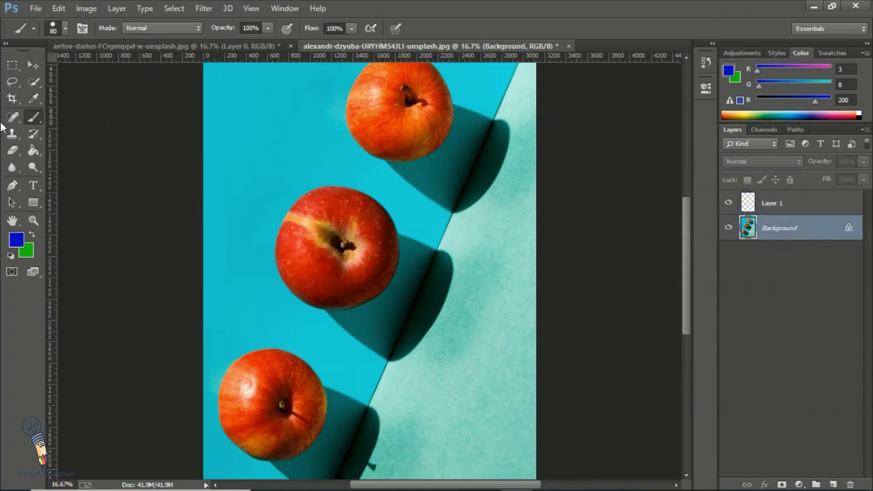
{"action": "right_click", "coordinate": [34, 120]}
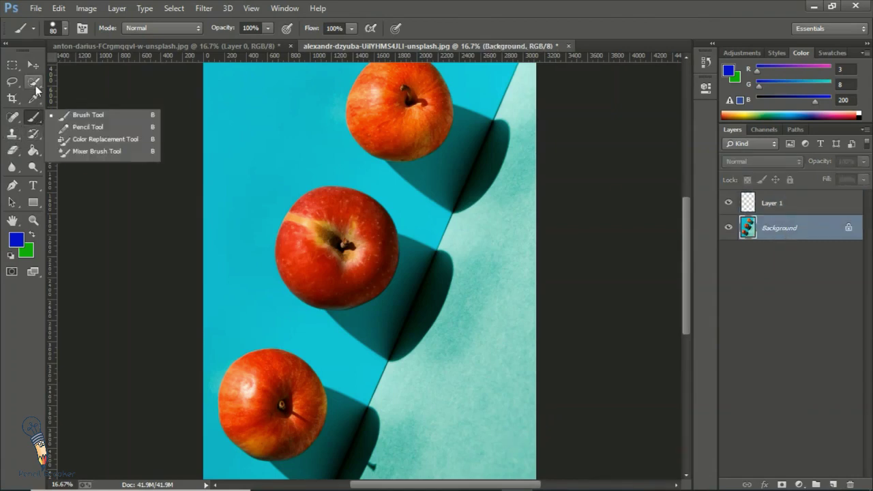
{"action": "left_click", "coordinate": [34, 81]}
{"action": "right_click", "coordinate": [34, 81]}
{"action": "left_click", "coordinate": [85, 101]}
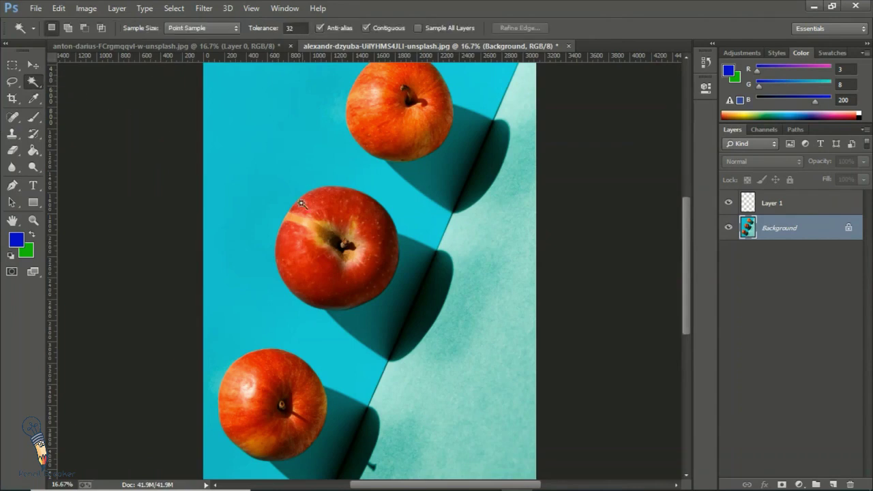
{"action": "left_click", "coordinate": [308, 213]}
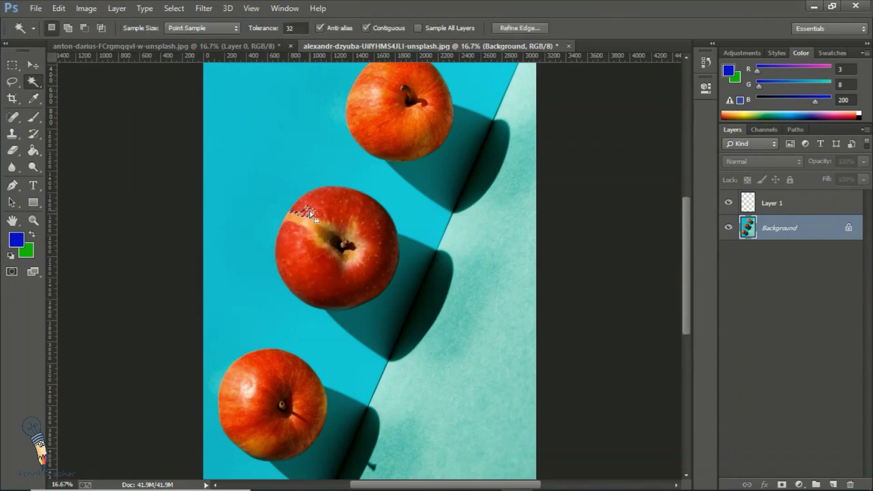
{"action": "left_click", "coordinate": [300, 222]}
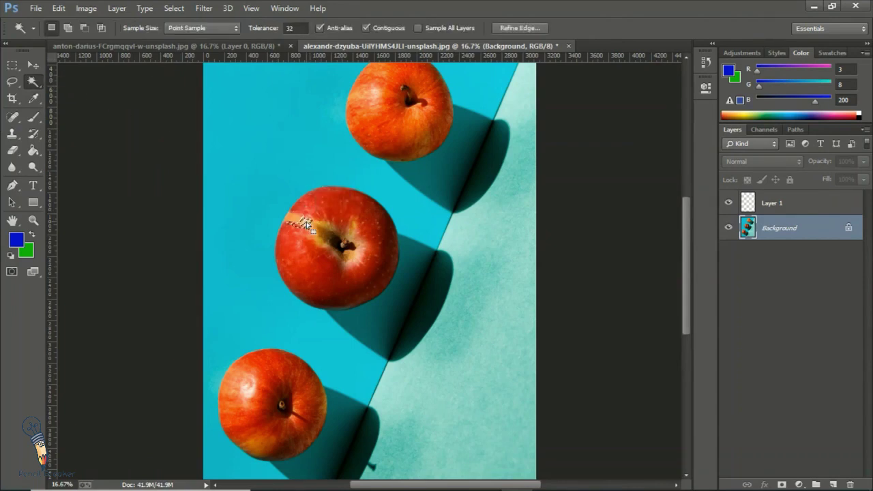
Deselect, then brush a Quick Selection over the whole middle apple.
{"action": "right_click", "coordinate": [34, 83]}
{"action": "left_click", "coordinate": [96, 82]}
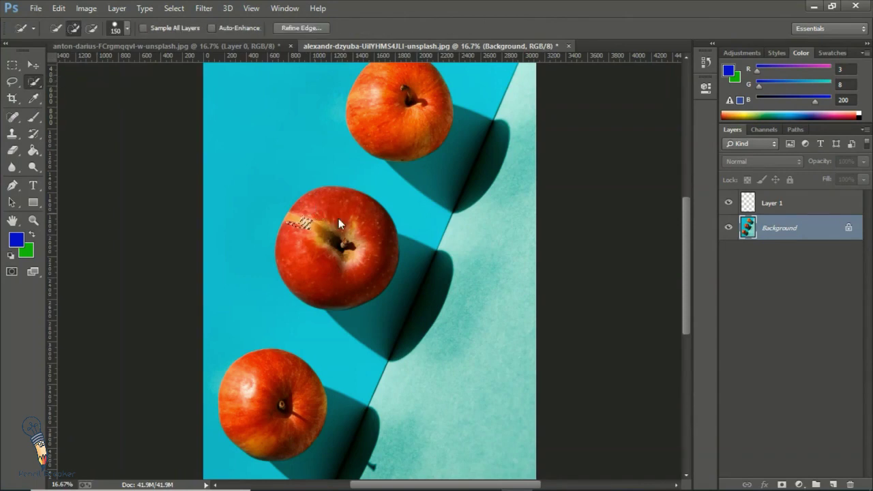
{"action": "key", "text": "ctrl+d"}
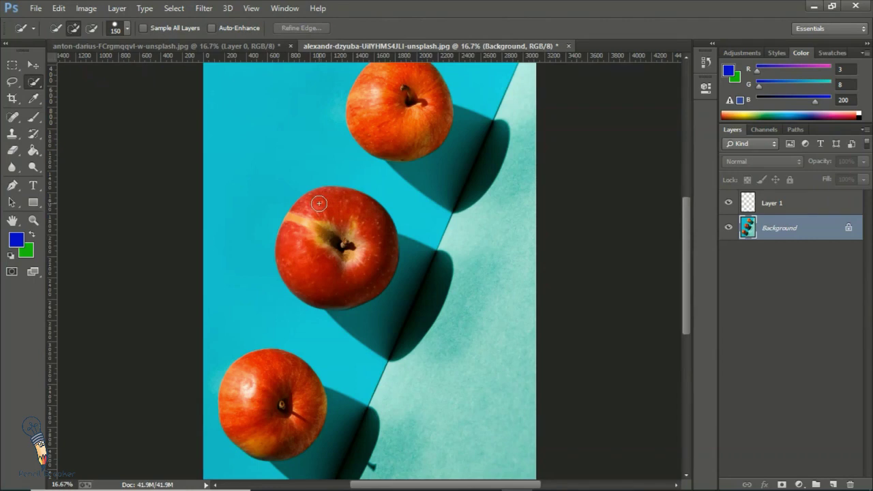
{"action": "left_click", "coordinate": [319, 203]}
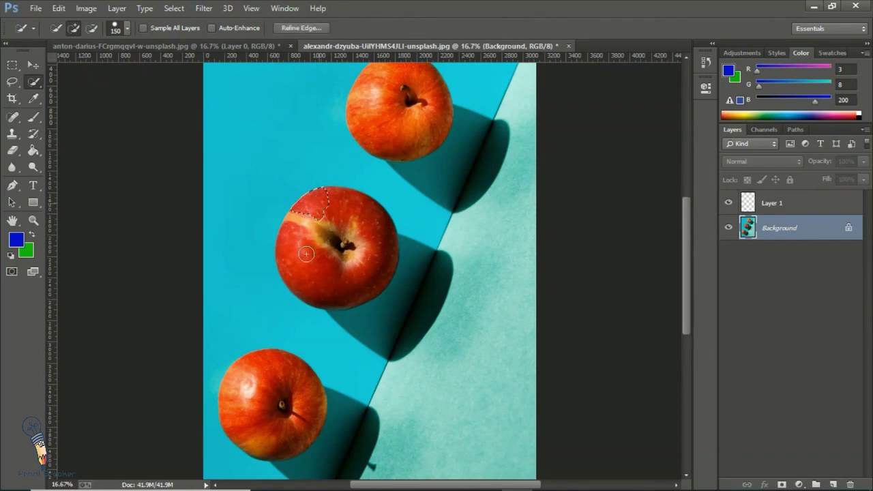
{"action": "left_click_drag", "start_coordinate": [302, 255], "coordinate": [307, 273]}
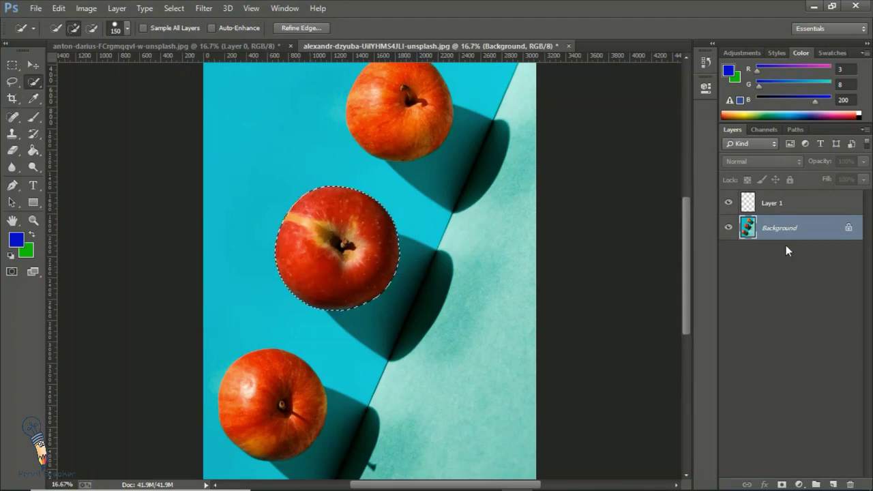
On Layer 1, fill the selection green then blue, and try Color blending.
{"action": "left_click", "coordinate": [779, 205]}
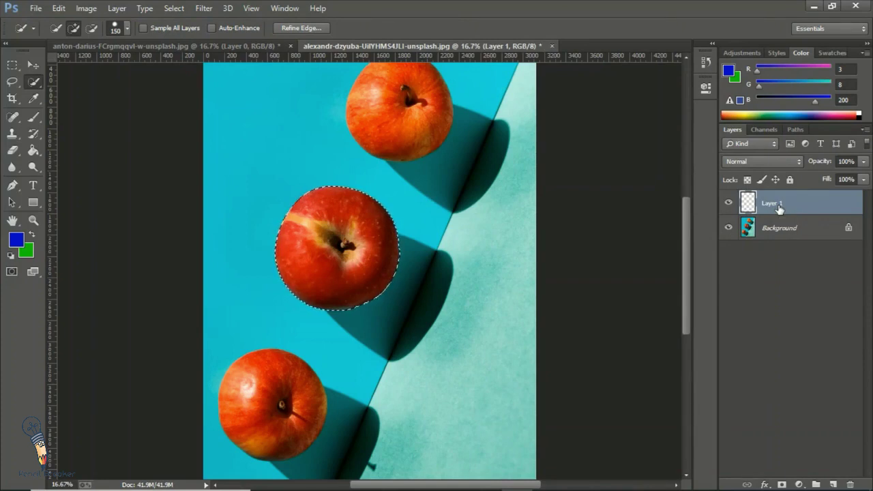
{"action": "key", "text": "ctrl+BackSpace"}
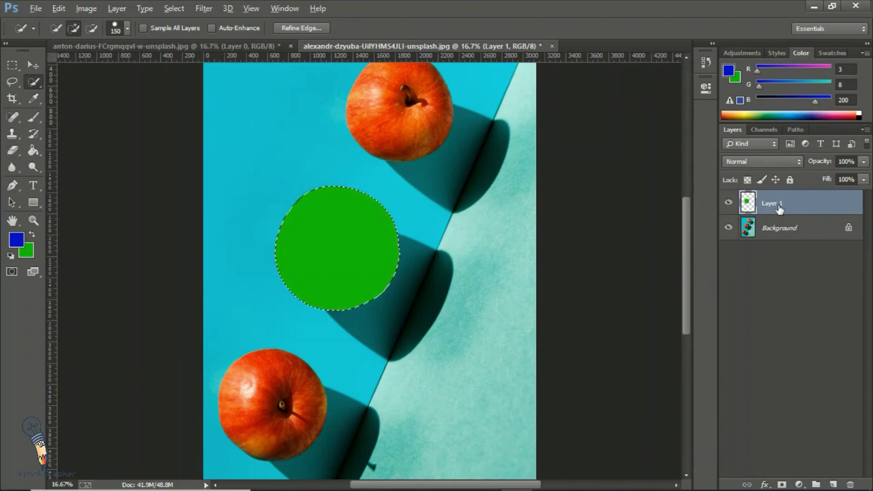
{"action": "key", "text": "alt+BackSpace"}
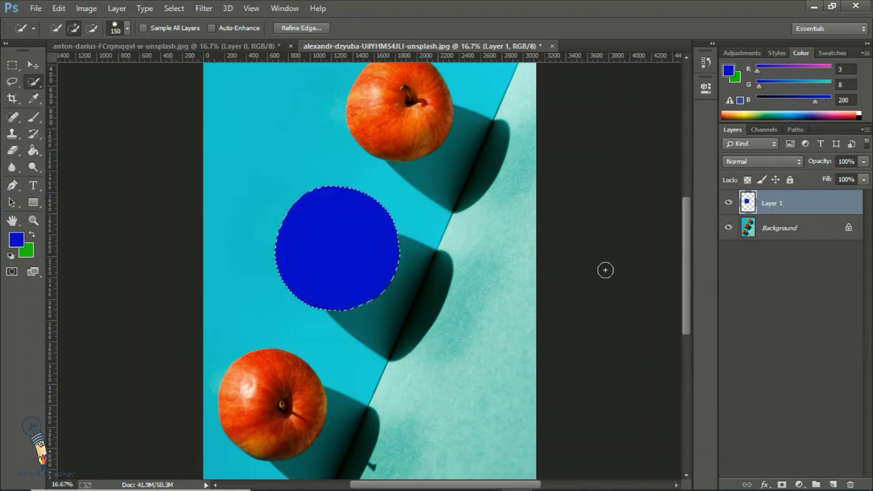
{"action": "left_click", "coordinate": [749, 162]}
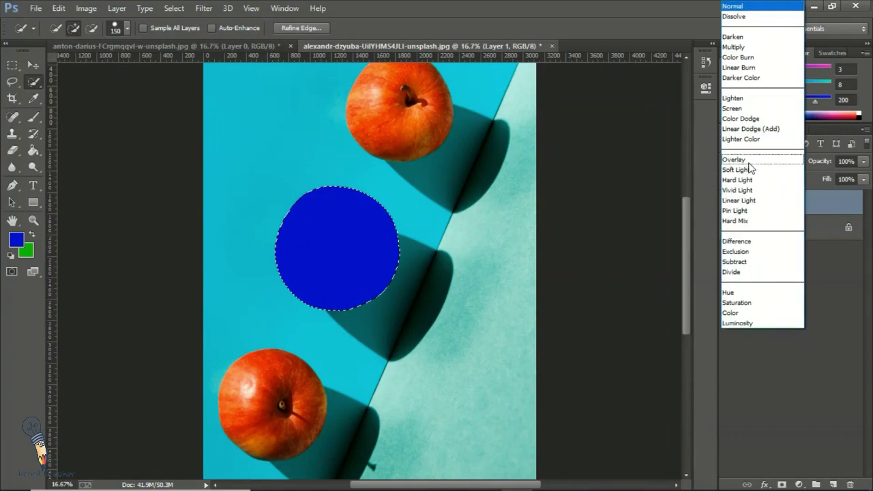
{"action": "left_click", "coordinate": [756, 313]}
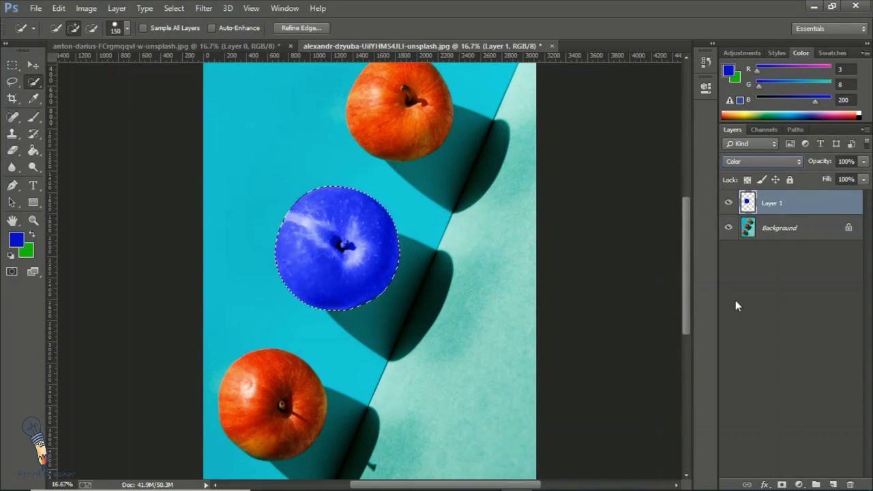
{"action": "key", "text": "shift+alt+n"}
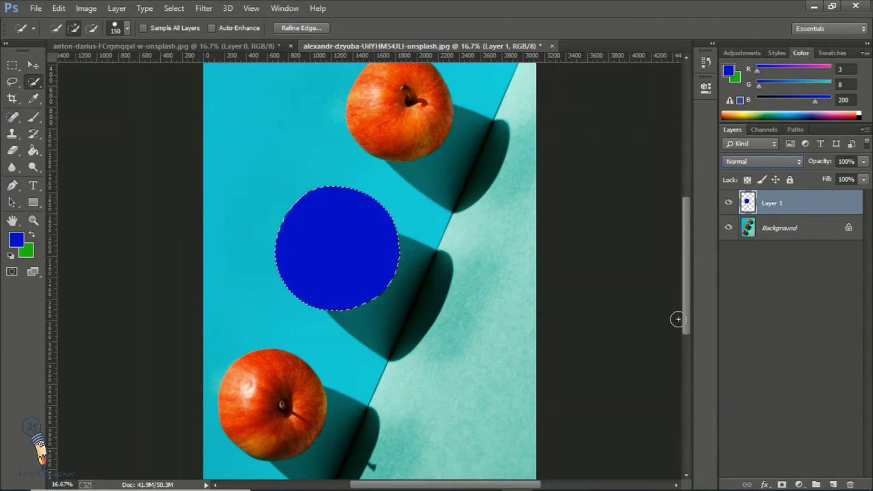
Refill with green and compare Luminosity and Color blending, settling on Color.
{"action": "key", "text": "ctrl+BackSpace"}
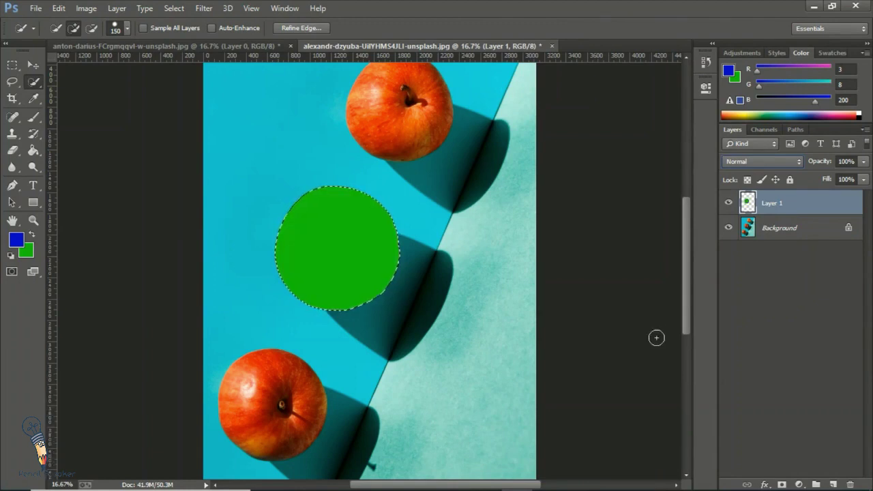
{"action": "left_click", "coordinate": [768, 162]}
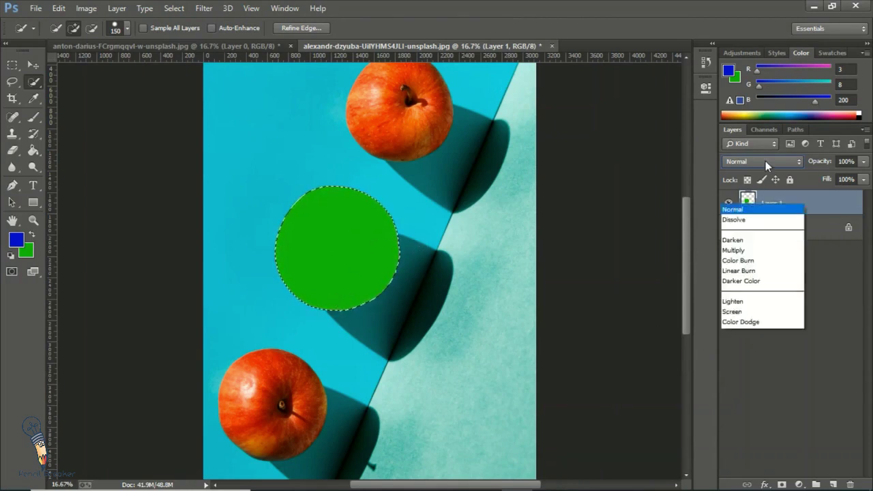
{"action": "left_click", "coordinate": [763, 324]}
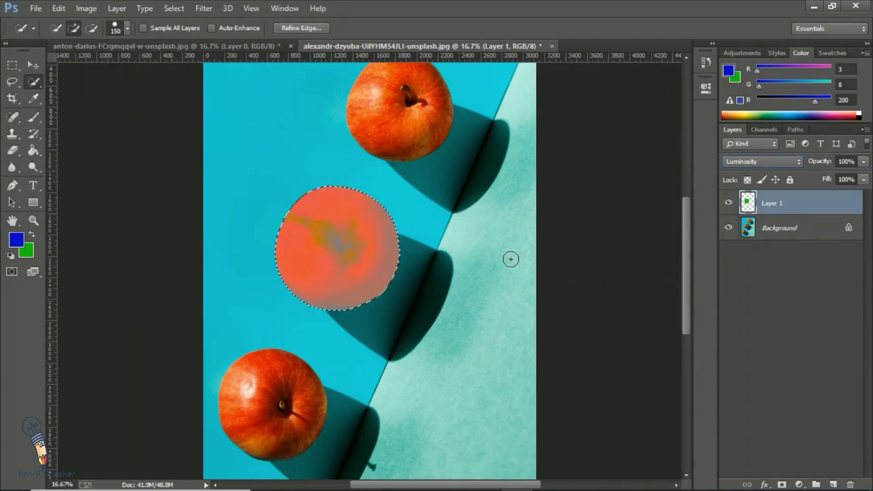
{"action": "left_click", "coordinate": [770, 164]}
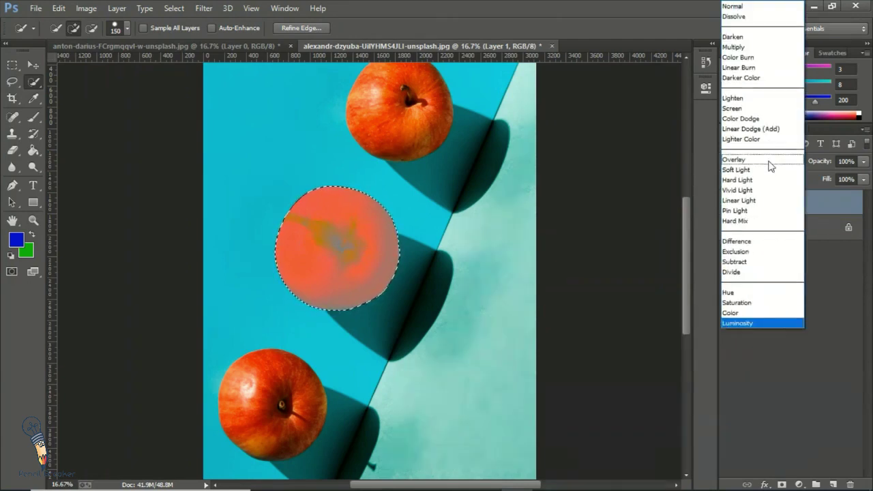
{"action": "left_click", "coordinate": [751, 313]}
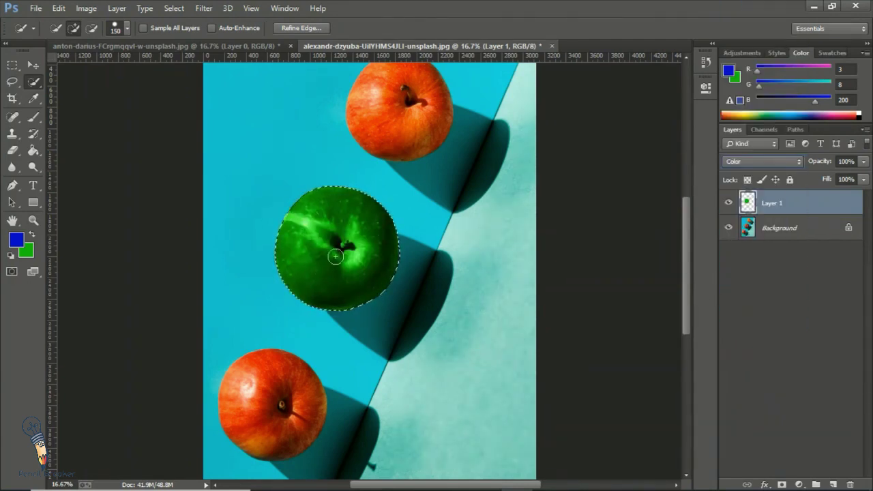
{"action": "left_click", "coordinate": [750, 162]}
{"action": "left_click", "coordinate": [734, 325]}
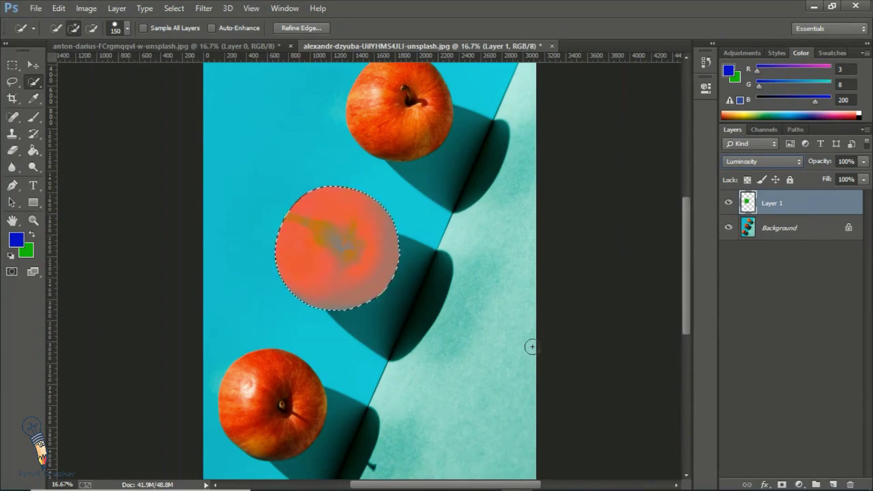
{"action": "left_click", "coordinate": [768, 162]}
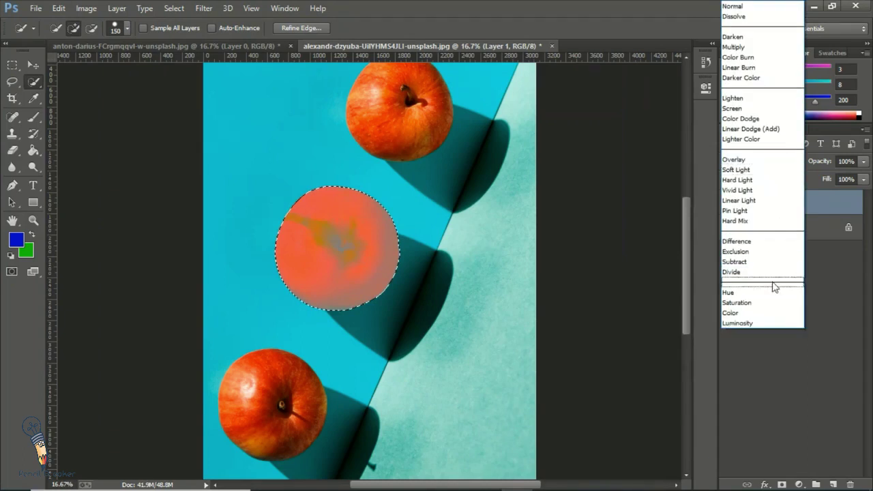
{"action": "left_click", "coordinate": [762, 312]}
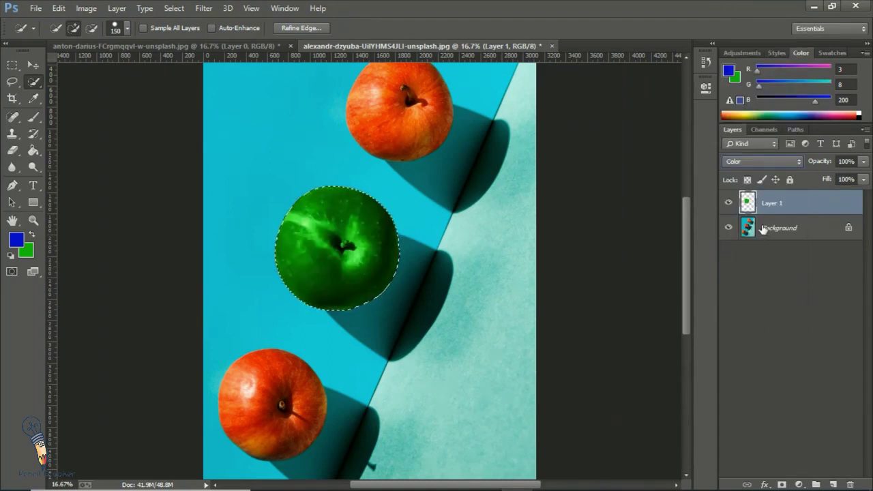
Switch the Layers panel filter type to Name.
{"action": "left_click", "coordinate": [749, 143]}
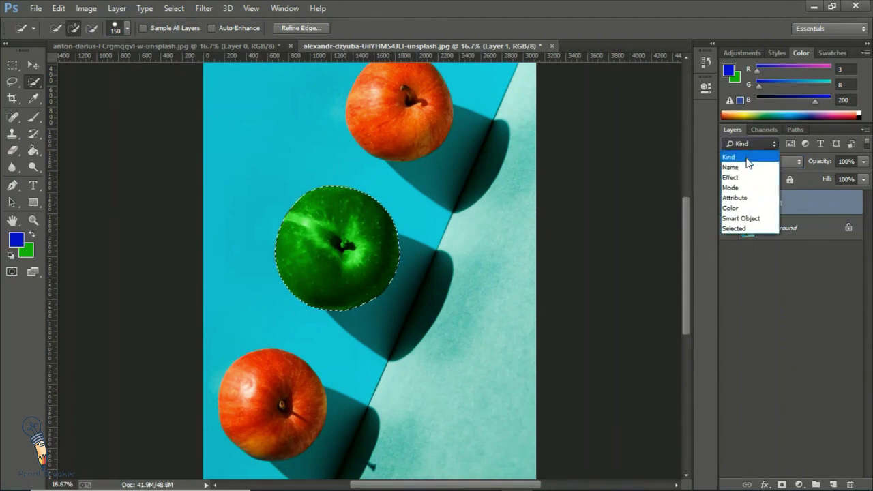
{"action": "left_click", "coordinate": [742, 161]}
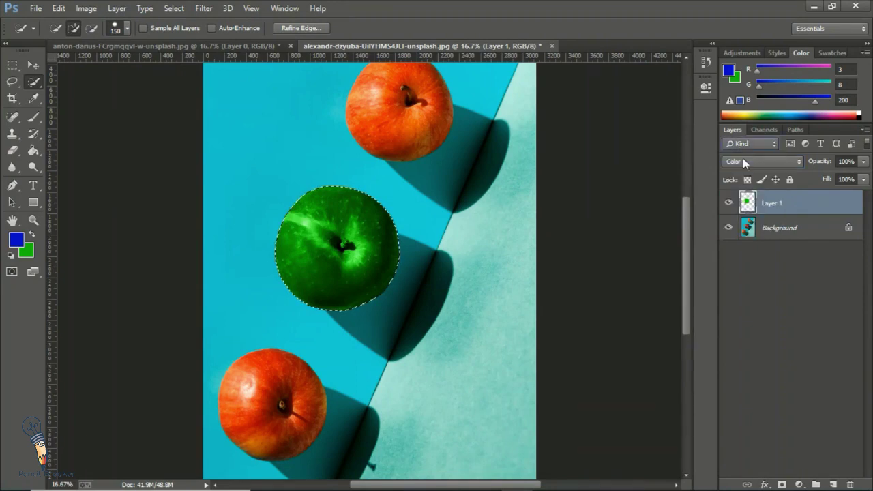
{"action": "left_click", "coordinate": [759, 145]}
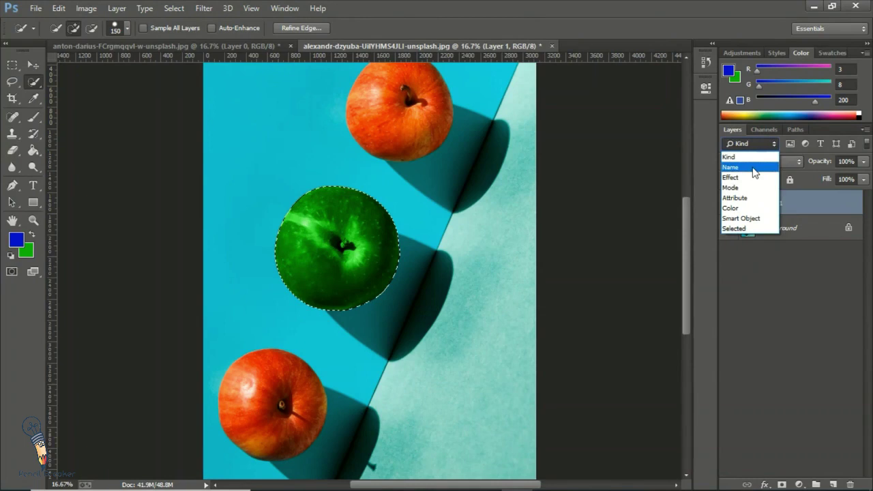
{"action": "left_click", "coordinate": [753, 143]}
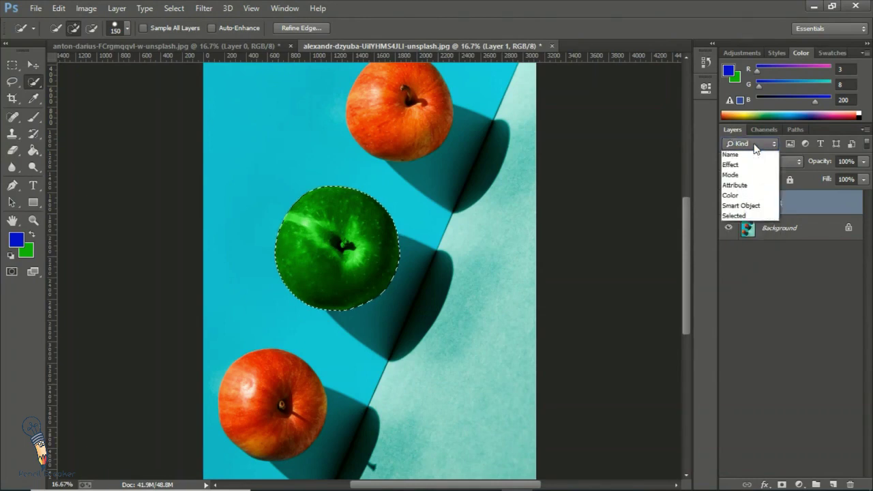
{"action": "left_click", "coordinate": [754, 143]}
{"action": "left_click", "coordinate": [755, 147]}
{"action": "left_click", "coordinate": [754, 168]}
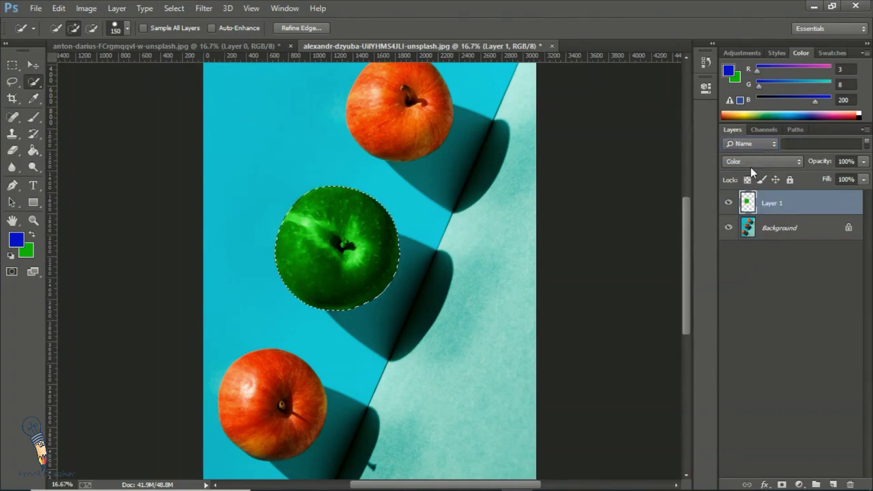
Try the name filter with 'layer' and 'b', then empty it so Layer 1 and Background show.
{"action": "left_click", "coordinate": [802, 144]}
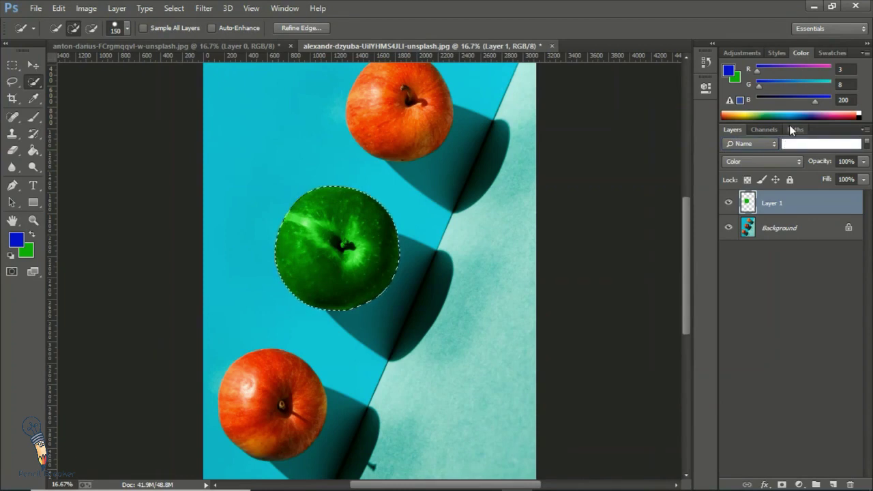
{"action": "type", "text": "layer"}
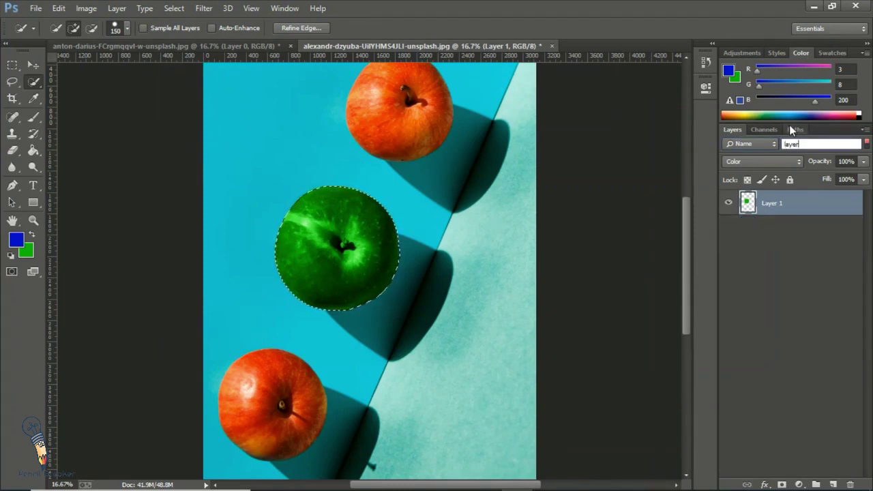
{"action": "key", "text": "BackSpace"}
{"action": "type", "text": "b"}
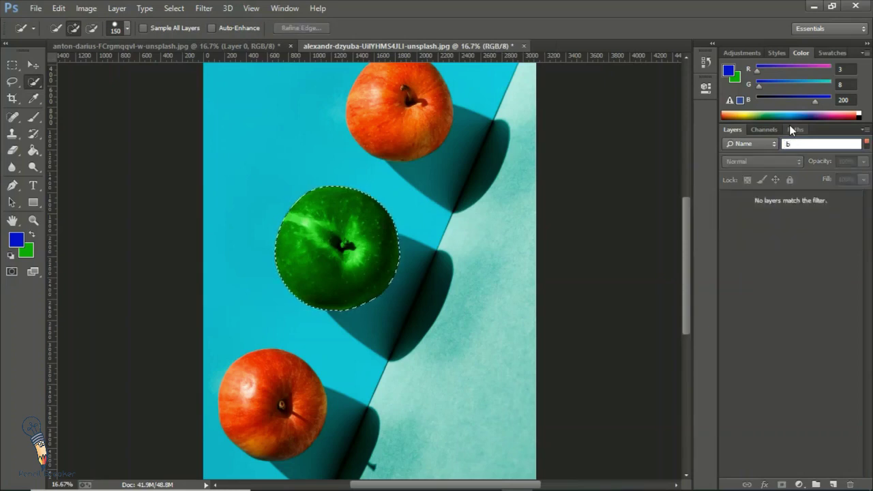
{"action": "key", "text": "BackSpace"}
{"action": "key", "text": "BackSpace"}
{"action": "key", "text": "BackSpace"}
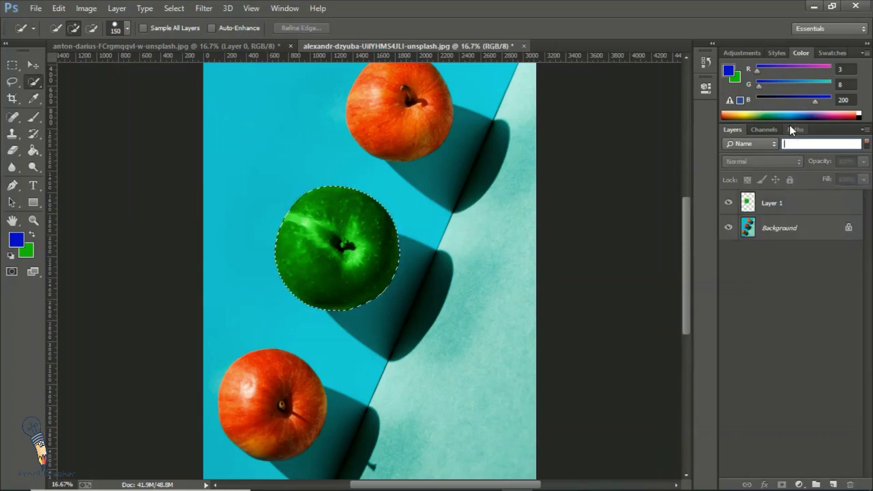
Convert the Background layer into a regular layer named Basic Layer.
{"action": "double_click", "coordinate": [780, 225]}
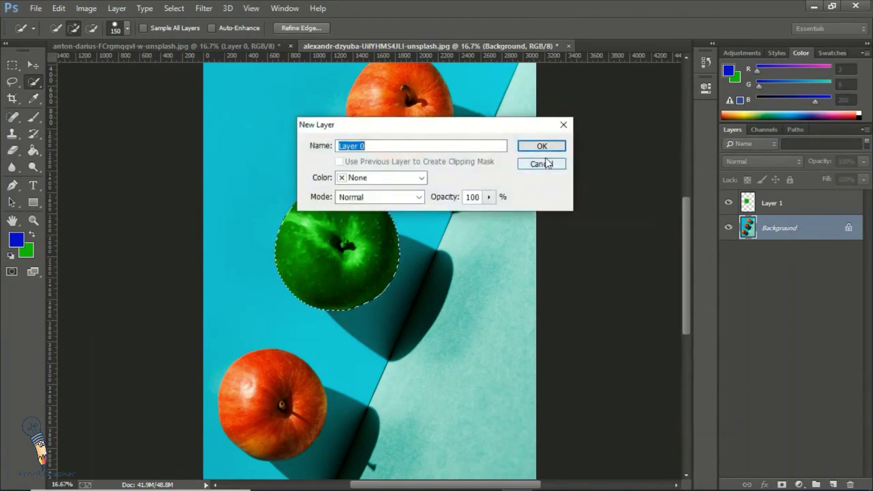
{"action": "type", "text": "B"}
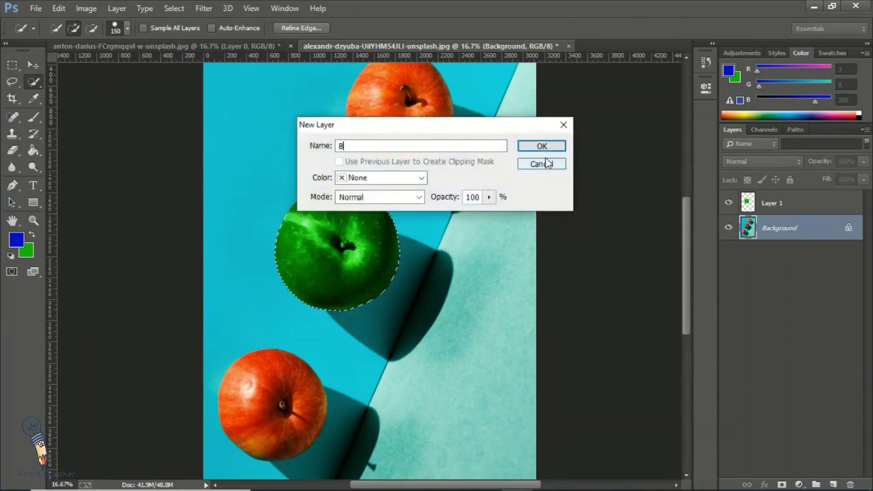
{"action": "type", "text": "asic Layer"}
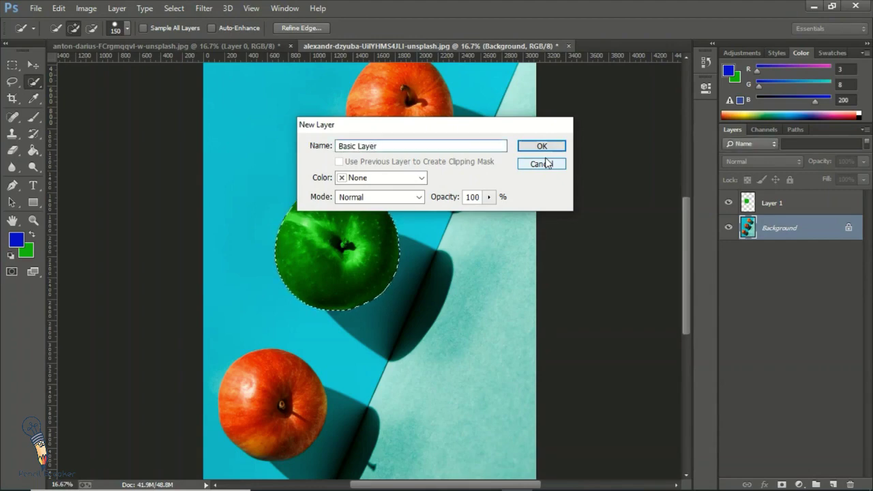
{"action": "key", "text": "Return"}
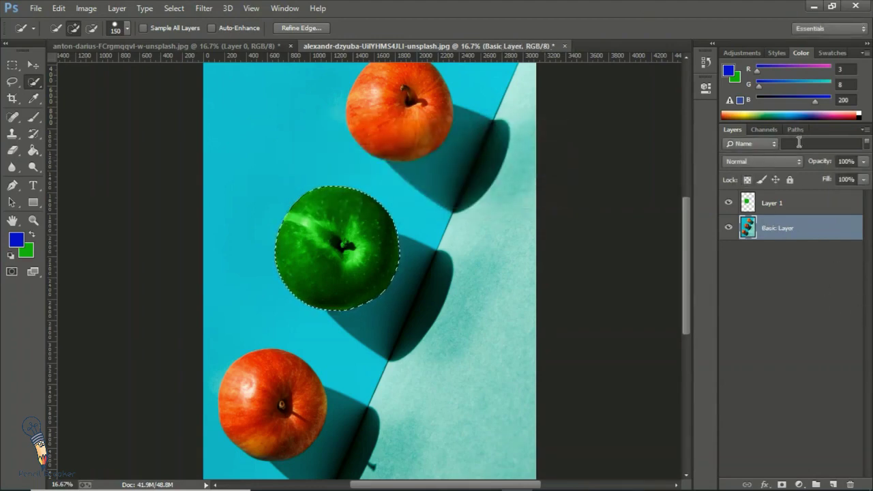
Test the Name filter with 'ba' and 'er 1', then delete the filter text.
{"action": "left_click", "coordinate": [813, 144]}
{"action": "type", "text": "ba"}
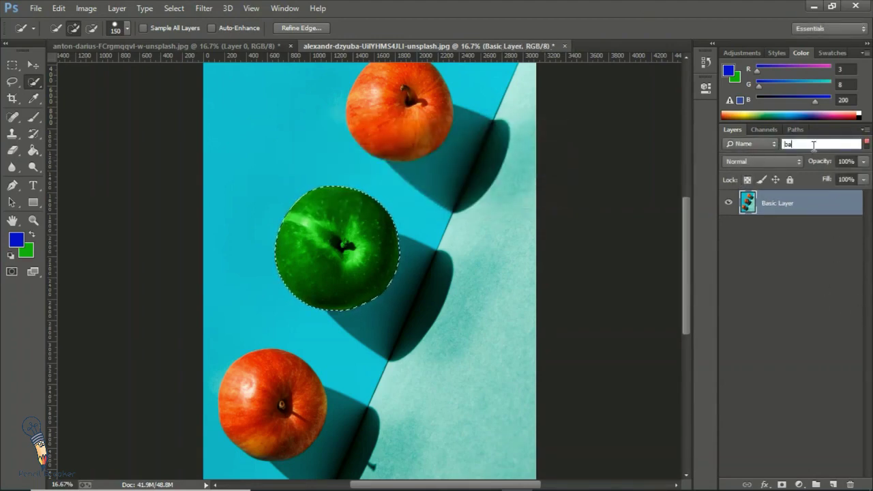
{"action": "key", "text": "BackSpace"}
{"action": "key", "text": "BackSpace"}
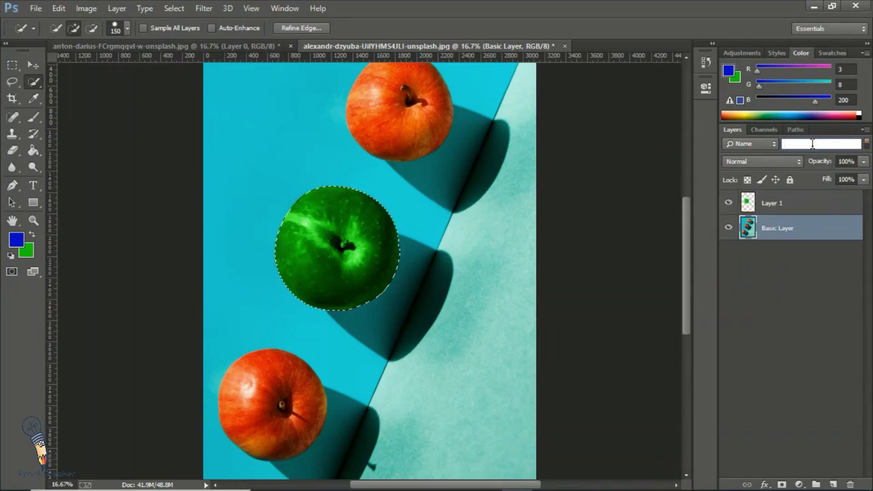
{"action": "type", "text": "Layer"}
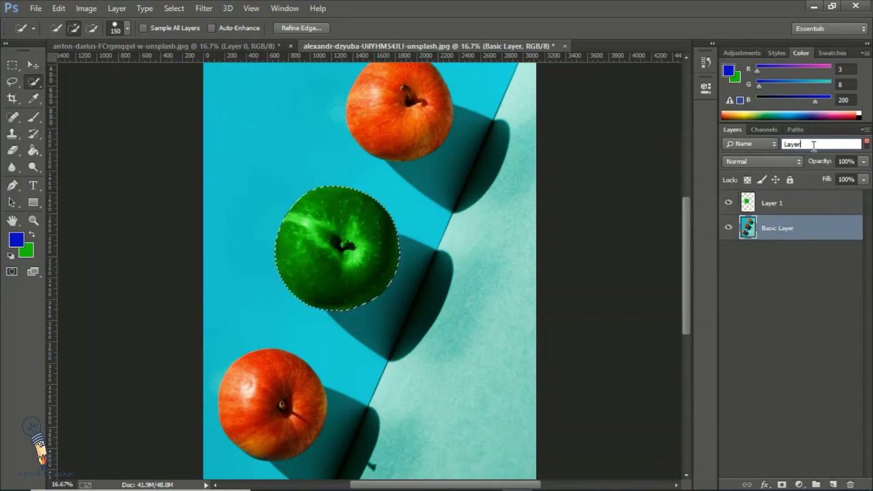
{"action": "type", "text": " 1"}
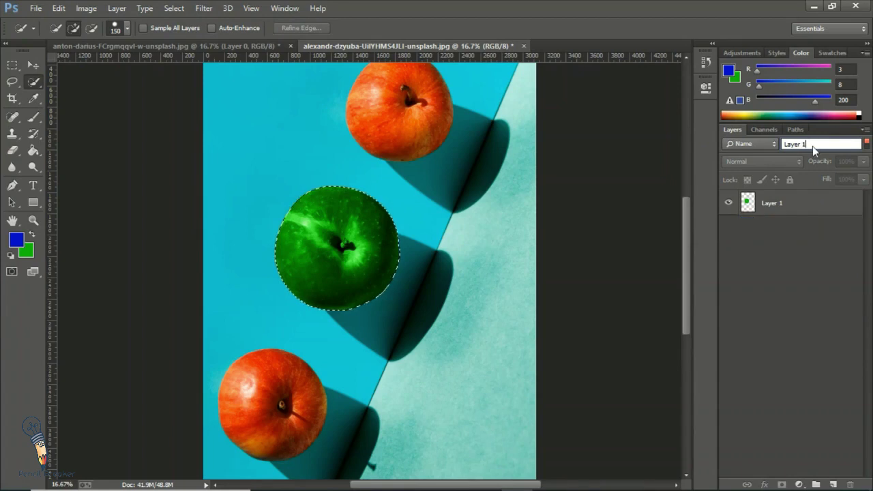
{"action": "key", "text": "BackSpace"}
{"action": "key", "text": "BackSpace"}
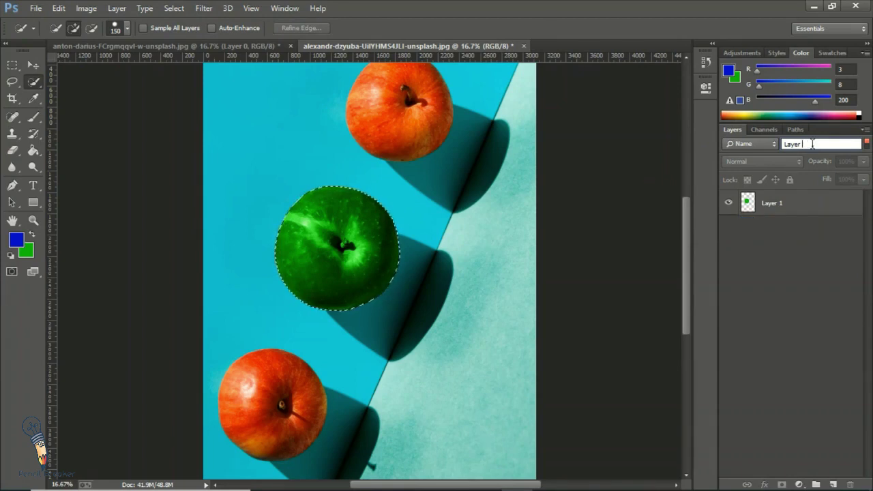
{"action": "key", "text": "BackSpace"}
{"action": "key", "text": "BackSpace"}
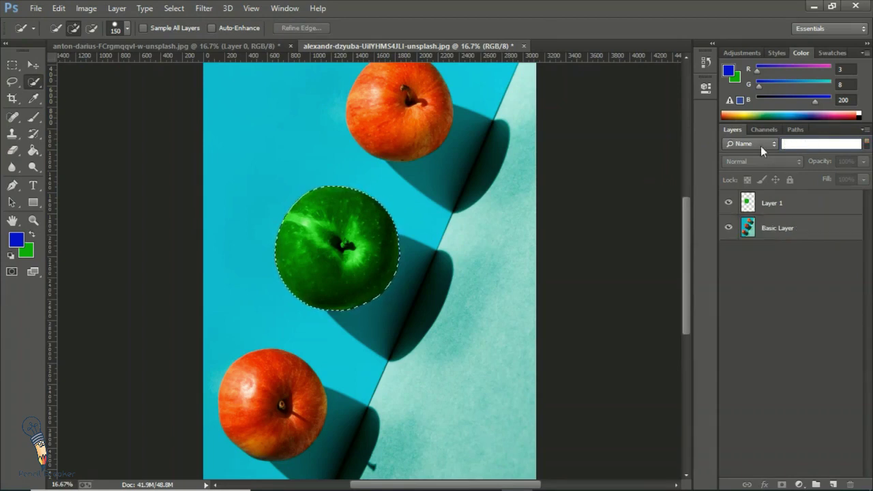
Filter layers by Effect, trying Stroke and then Inner Shadow.
{"action": "left_click", "coordinate": [761, 143]}
{"action": "left_click", "coordinate": [743, 174]}
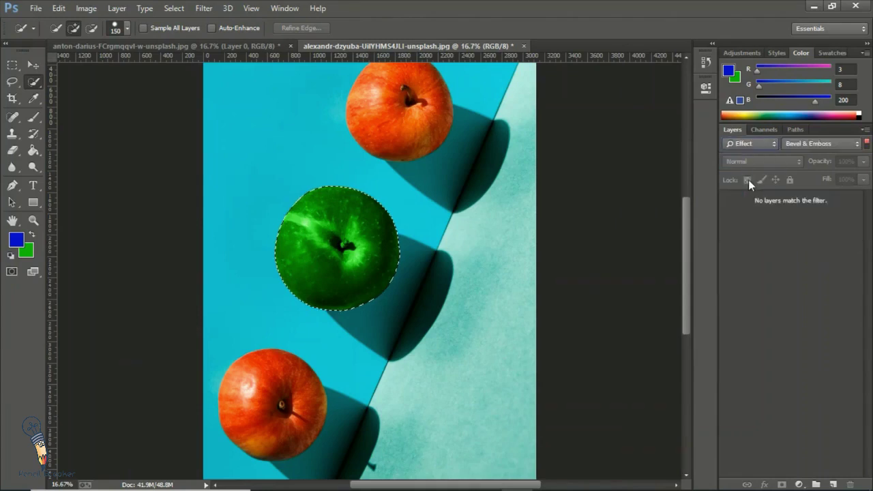
{"action": "left_click", "coordinate": [831, 144]}
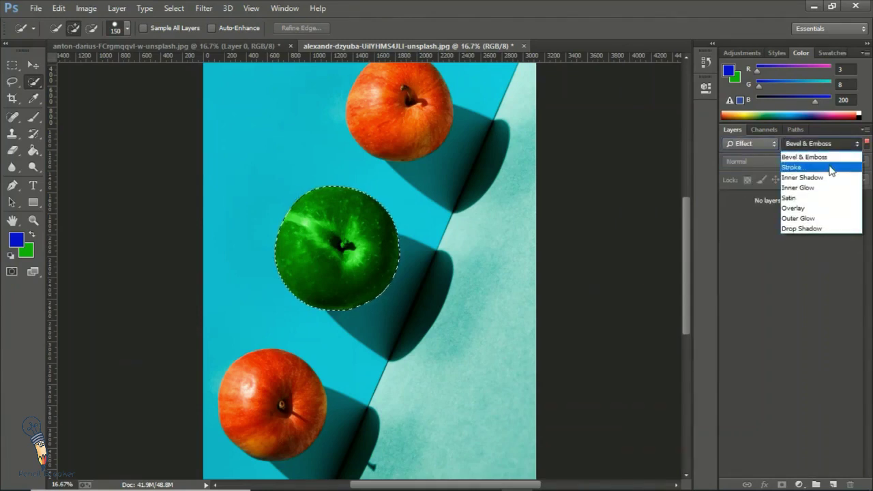
{"action": "left_click", "coordinate": [831, 168]}
{"action": "left_click", "coordinate": [830, 145]}
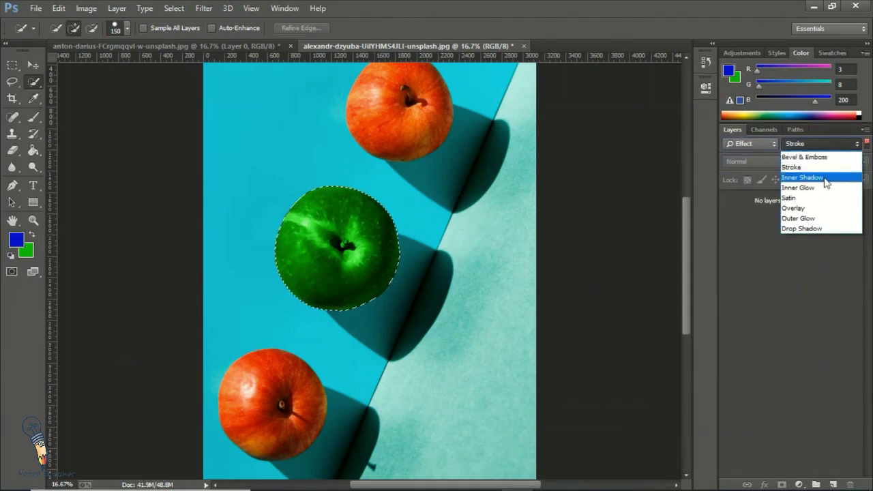
{"action": "left_click", "coordinate": [826, 179]}
Filter layers by Mode, trying Color, Luminosity, then Color again.
{"action": "left_click", "coordinate": [748, 145]}
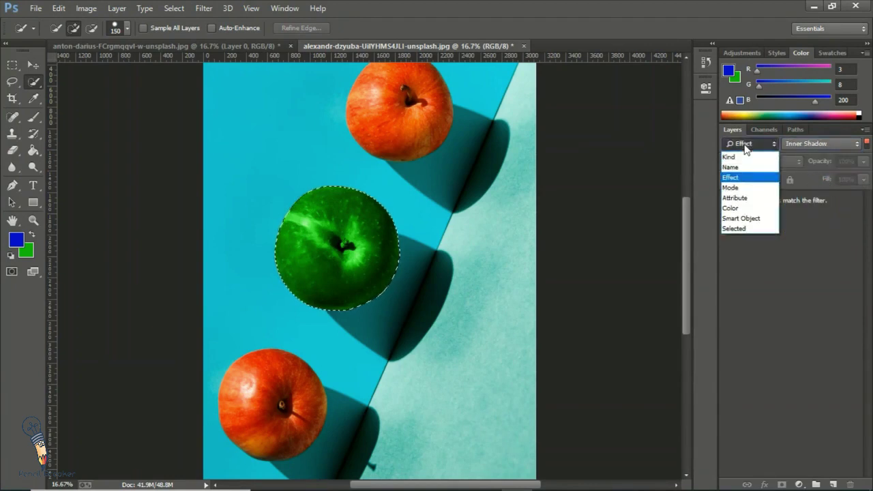
{"action": "left_click", "coordinate": [749, 187]}
{"action": "left_click", "coordinate": [820, 143]}
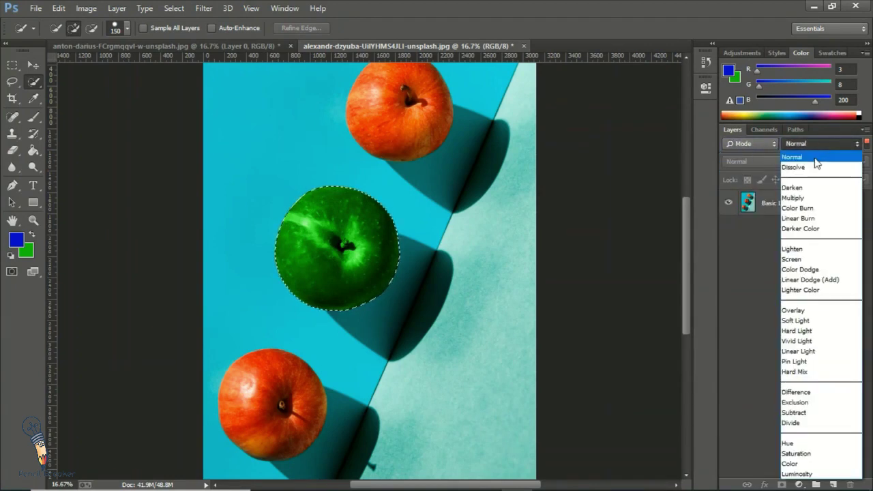
{"action": "left_click", "coordinate": [824, 464]}
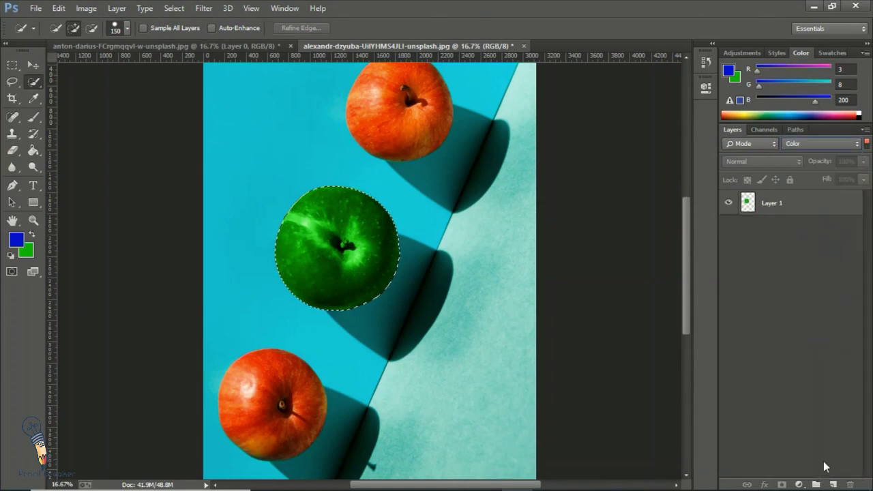
{"action": "left_click", "coordinate": [826, 147]}
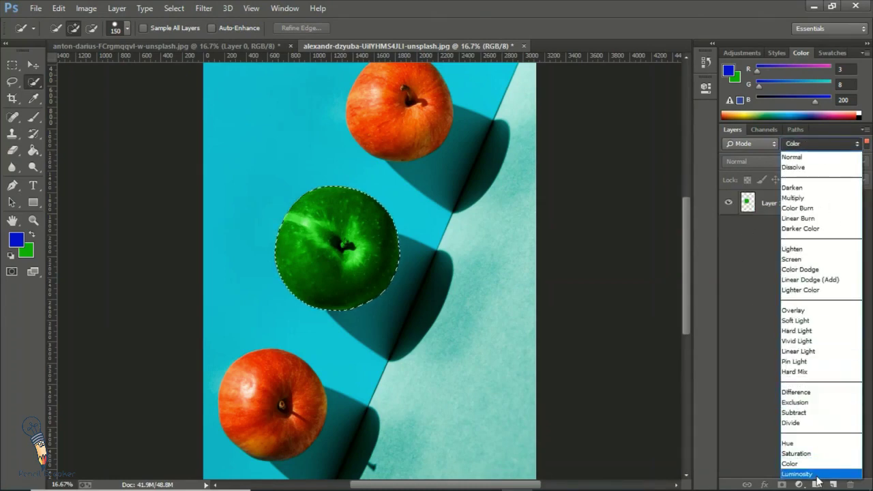
{"action": "left_click", "coordinate": [816, 474]}
{"action": "left_click", "coordinate": [833, 142]}
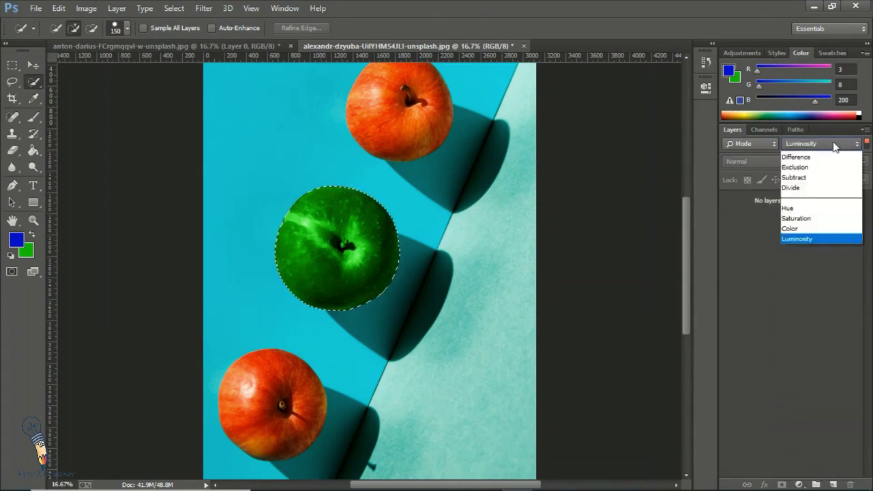
{"action": "left_click", "coordinate": [817, 464]}
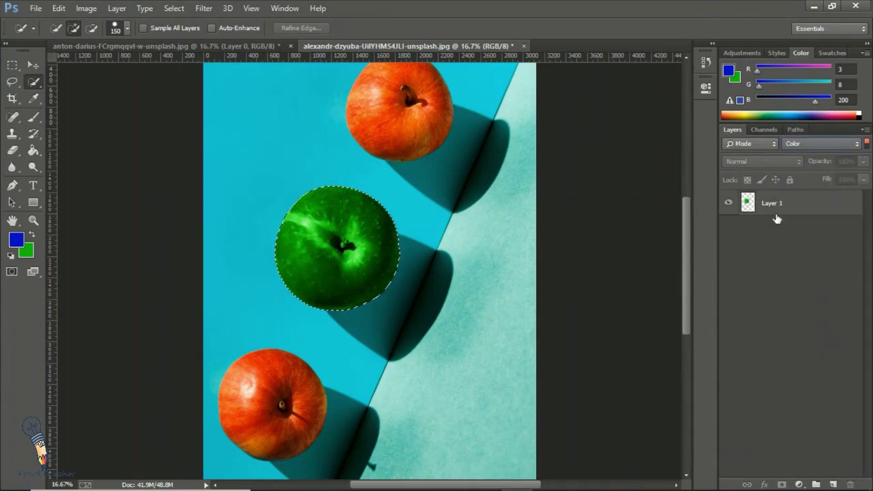
Filter layers by Attribute, trying Locked and then Visible.
{"action": "left_click", "coordinate": [760, 148]}
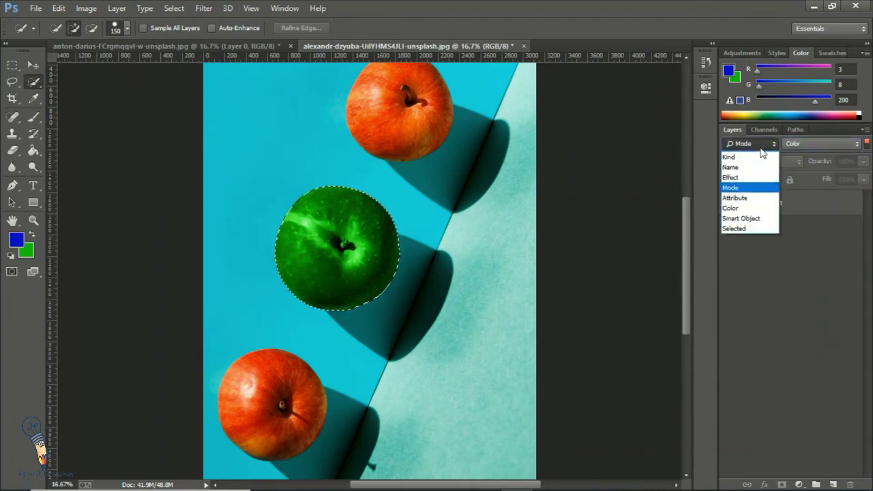
{"action": "left_click", "coordinate": [753, 195]}
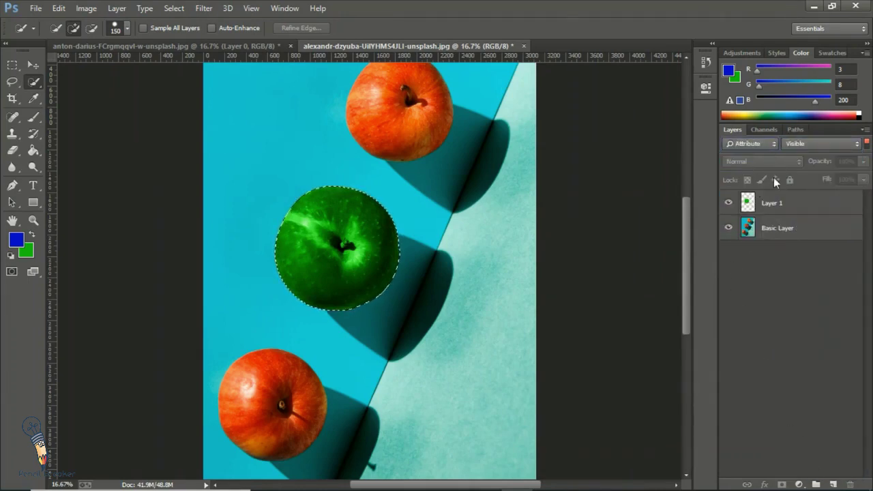
{"action": "left_click", "coordinate": [818, 143]}
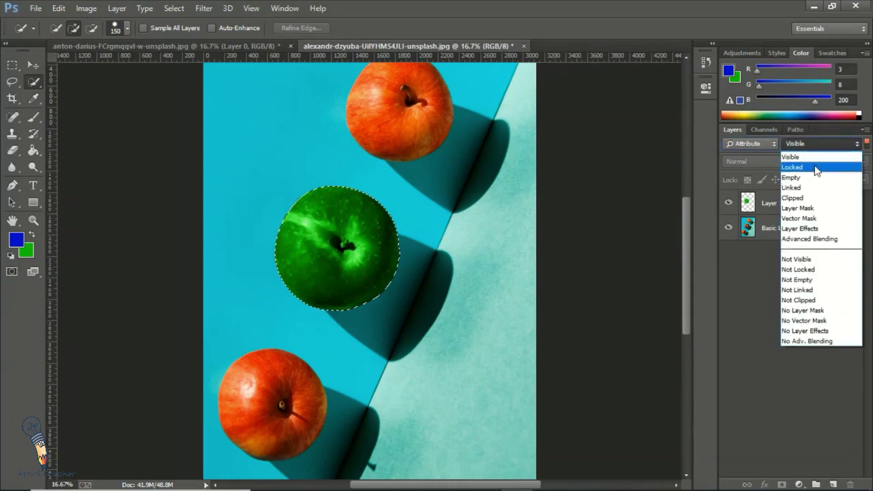
{"action": "left_click", "coordinate": [817, 168]}
{"action": "left_click", "coordinate": [823, 143]}
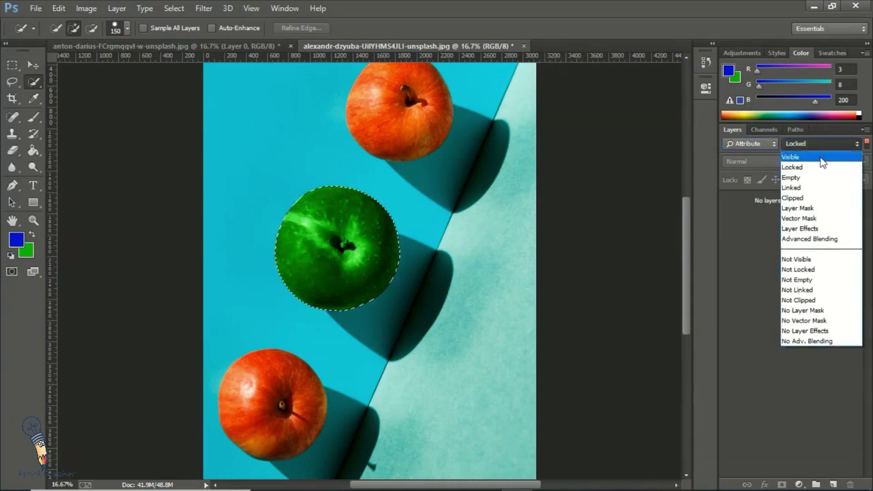
{"action": "left_click", "coordinate": [822, 159]}
With Layer 1 selected, try the Locked, Empty and Visible attribute filters.
{"action": "left_click", "coordinate": [767, 208]}
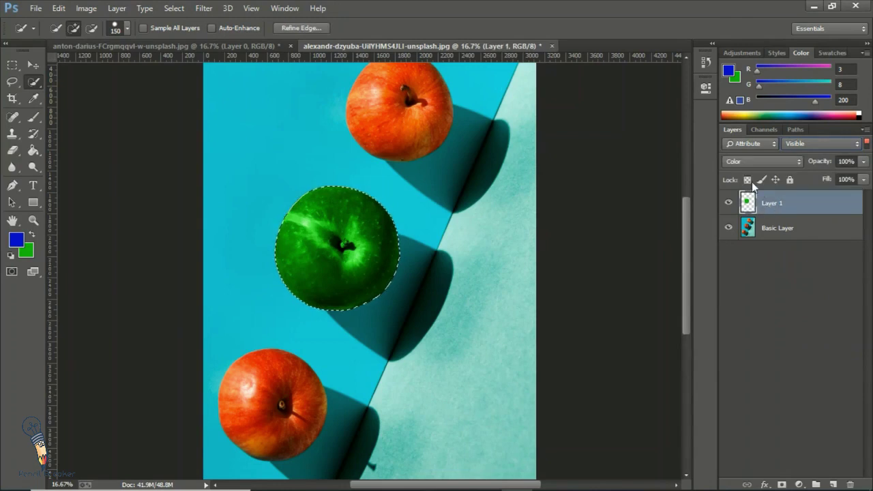
{"action": "left_click", "coordinate": [838, 143]}
{"action": "left_click", "coordinate": [824, 167]}
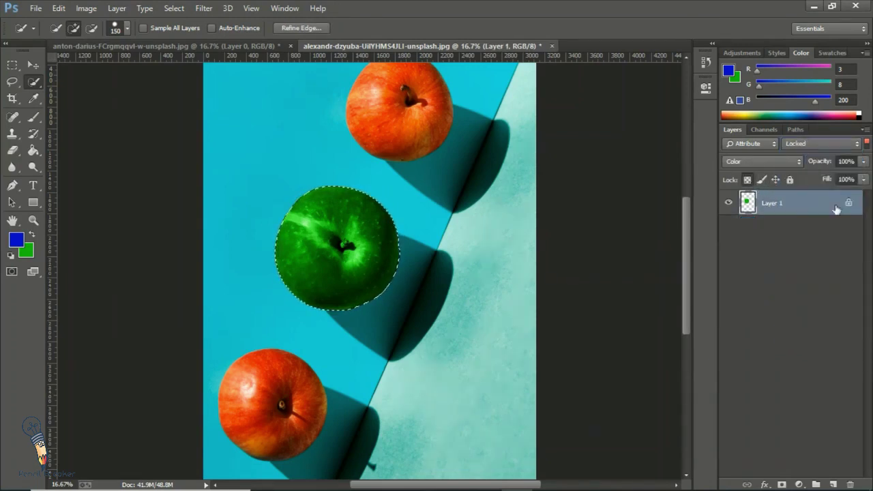
{"action": "left_click", "coordinate": [831, 147]}
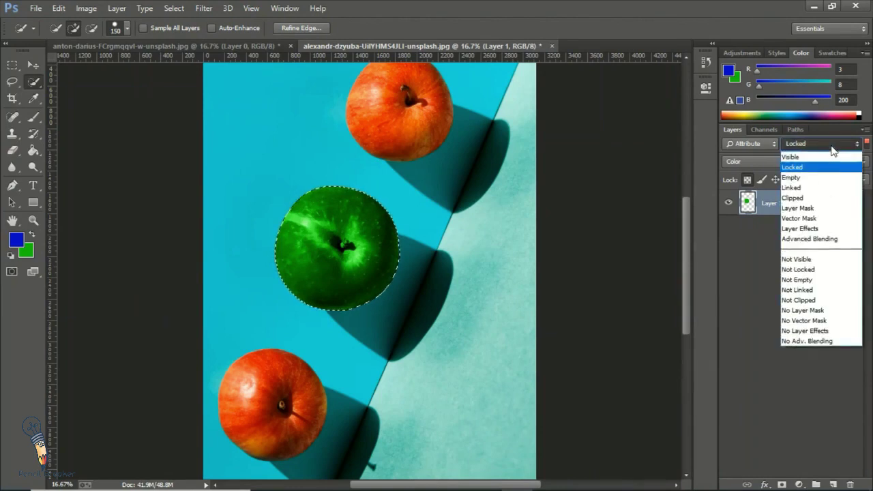
{"action": "left_click", "coordinate": [817, 179]}
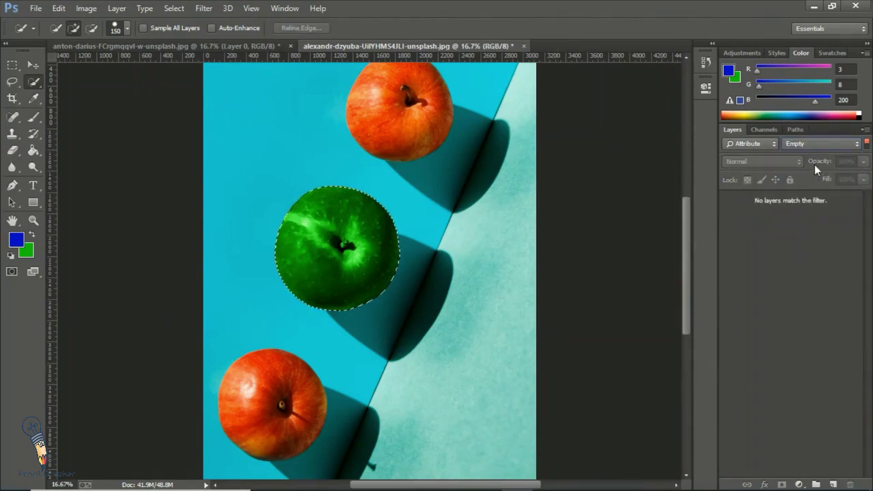
{"action": "left_click", "coordinate": [822, 145]}
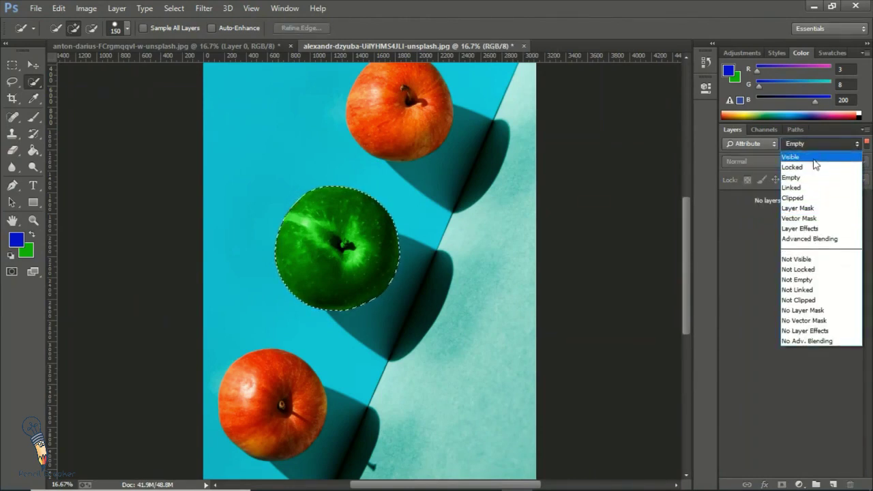
{"action": "left_click", "coordinate": [811, 158]}
Filter layers by Color label, leaving it at None.
{"action": "left_click", "coordinate": [757, 145]}
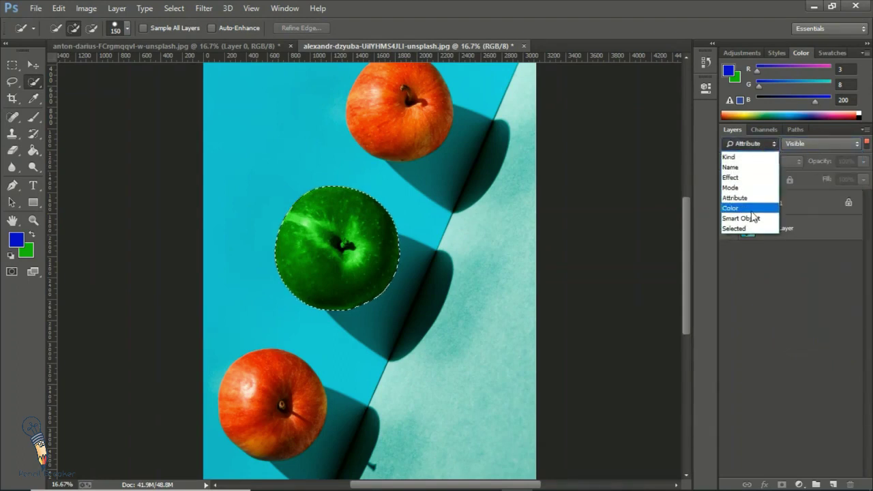
{"action": "left_click", "coordinate": [776, 204]}
{"action": "left_click", "coordinate": [815, 146]}
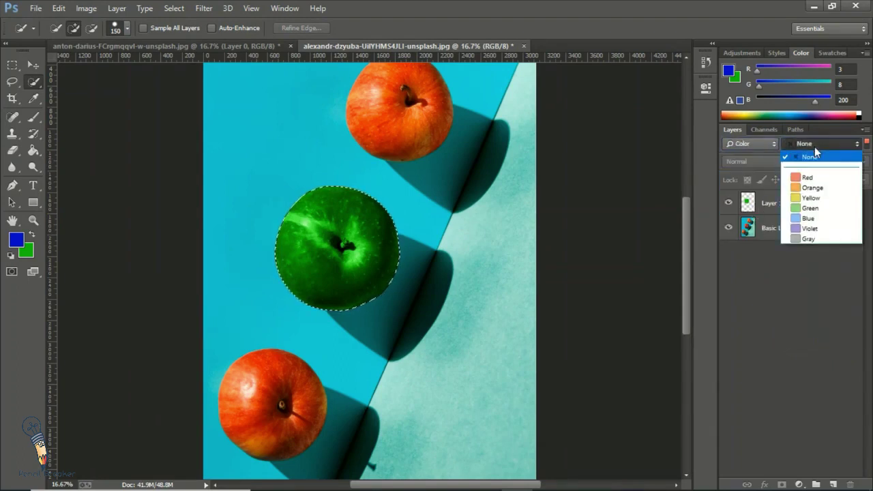
{"action": "left_click", "coordinate": [814, 146]}
Try the Smart Object and Selected filters, then return the filter to Kind.
{"action": "left_click", "coordinate": [749, 143]}
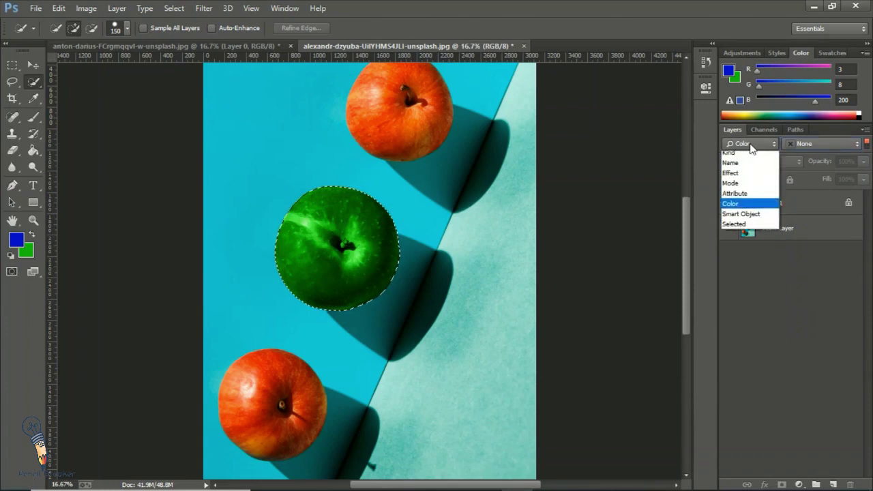
{"action": "left_click", "coordinate": [751, 218]}
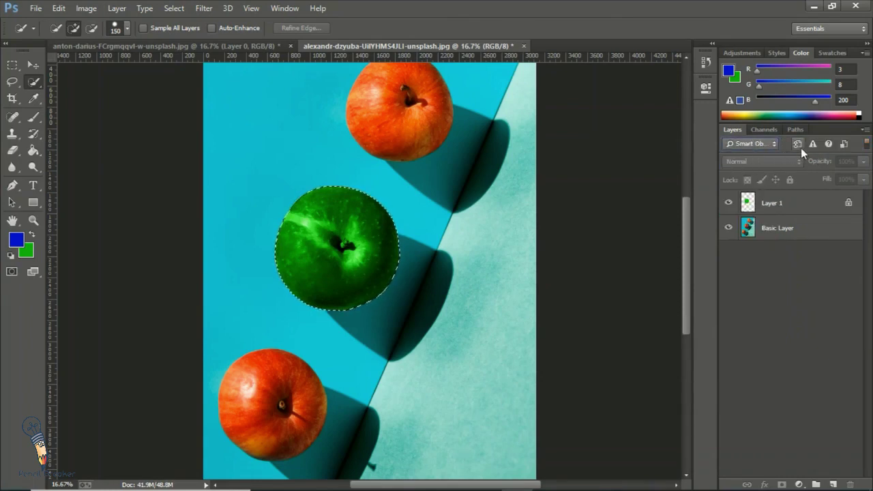
{"action": "left_click", "coordinate": [766, 144]}
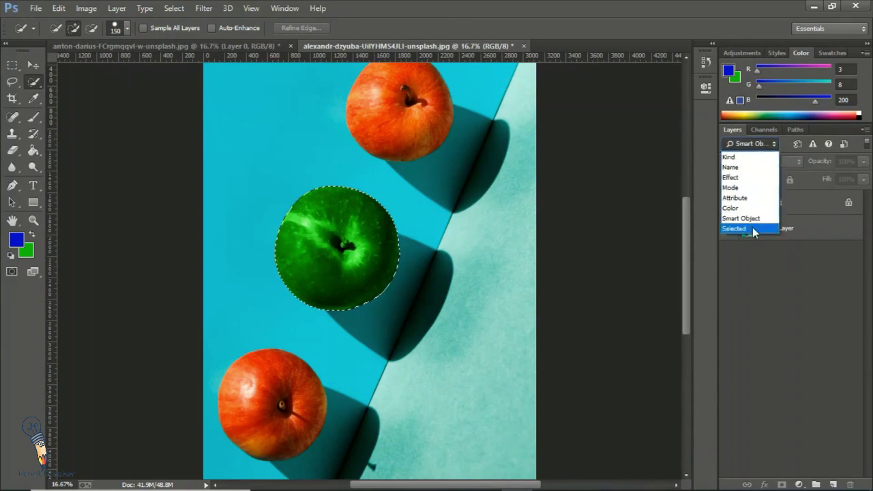
{"action": "left_click", "coordinate": [753, 227]}
{"action": "left_click", "coordinate": [751, 144]}
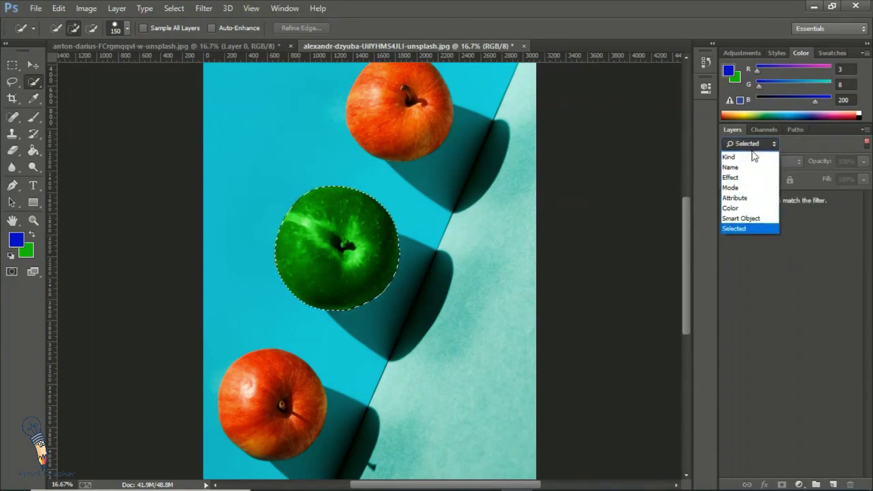
{"action": "left_click", "coordinate": [750, 153]}
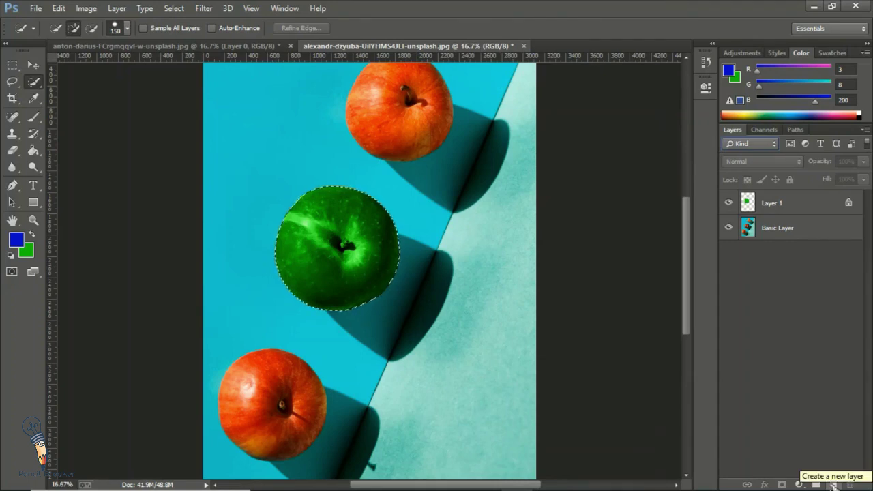
Add three empty layers and select Layers 4, 3, 2 and 1 together.
{"action": "left_click", "coordinate": [833, 484]}
{"action": "left_click", "coordinate": [833, 484]}
{"action": "left_click", "coordinate": [833, 484]}
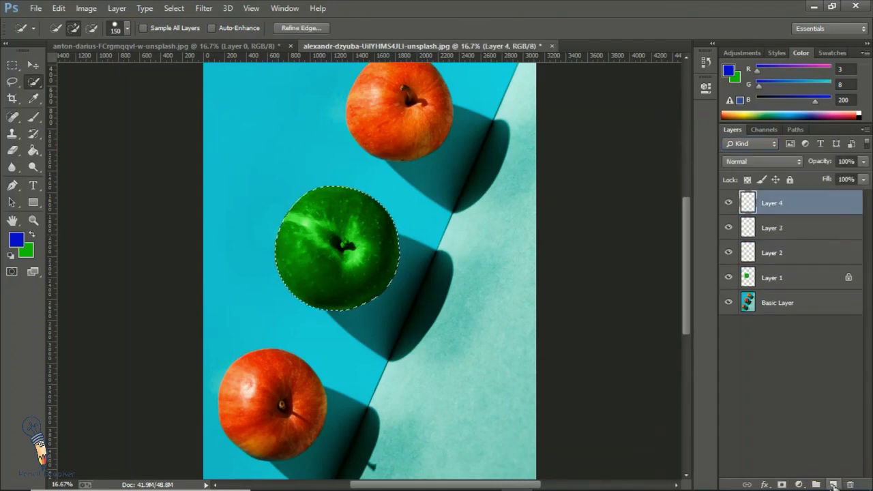
{"action": "left_click", "coordinate": [805, 234], "text": "ctrl"}
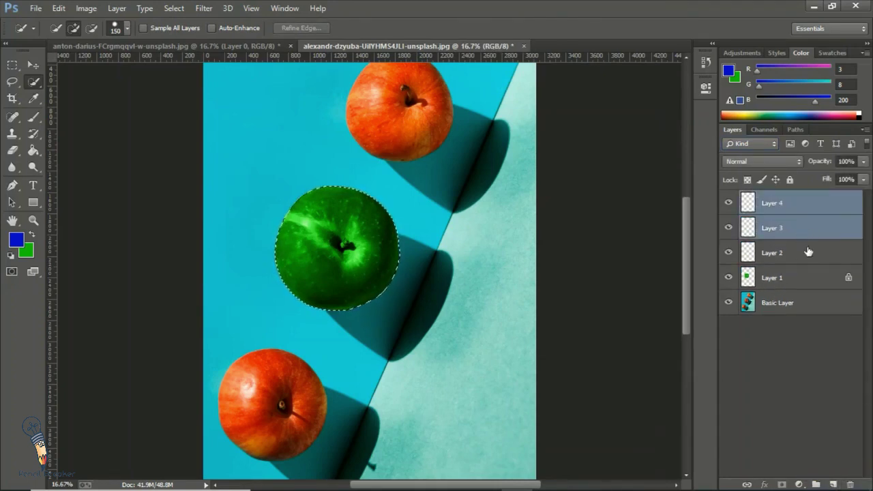
{"action": "left_click", "coordinate": [807, 252], "text": "ctrl"}
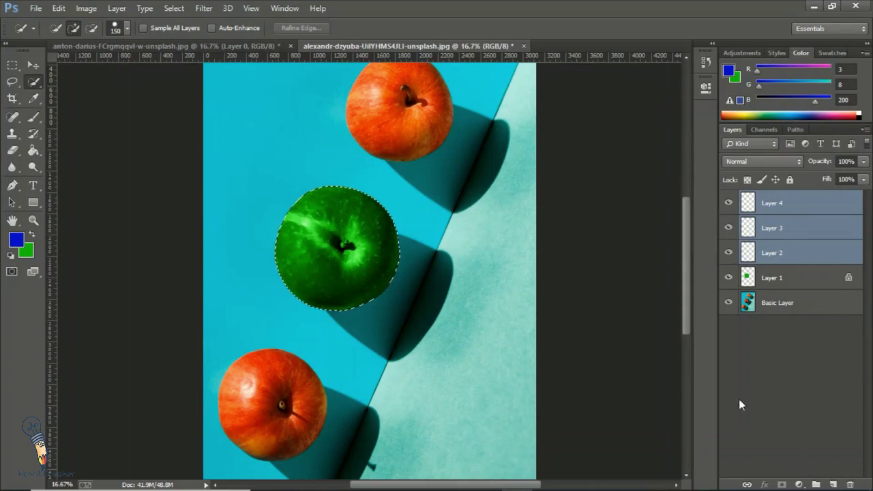
{"action": "left_click", "coordinate": [801, 211]}
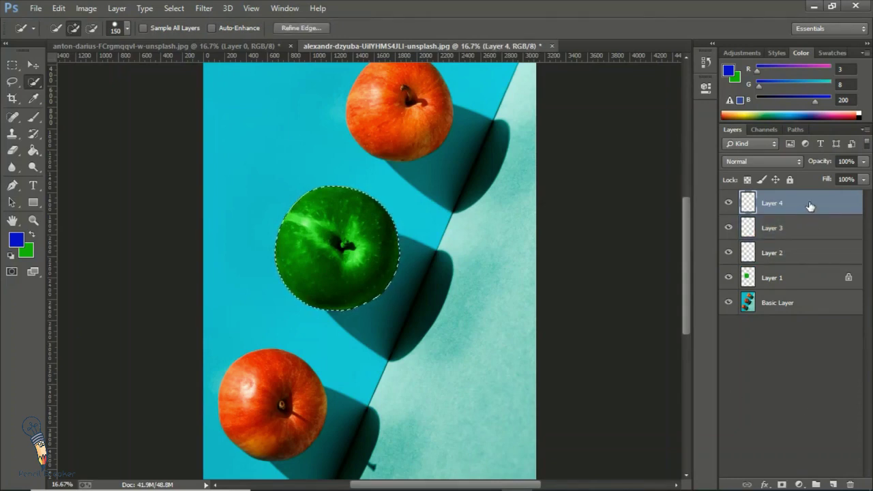
{"action": "left_click", "coordinate": [806, 227], "text": "ctrl"}
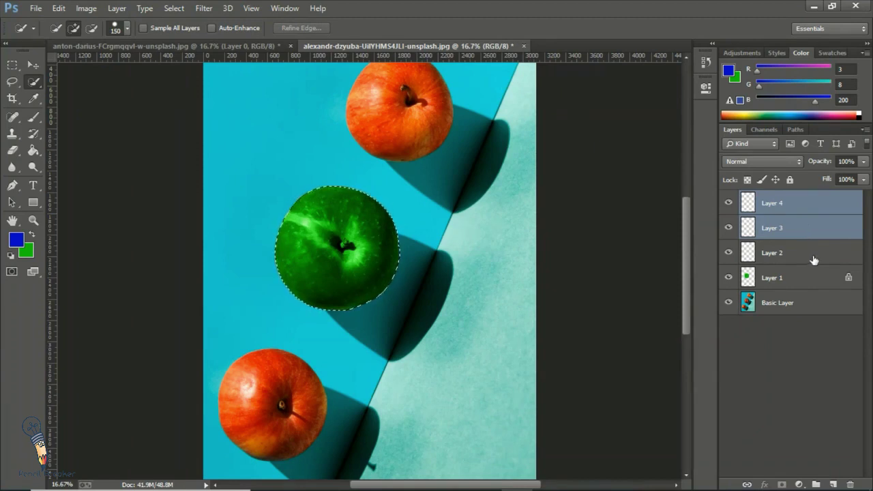
{"action": "left_click", "coordinate": [813, 256], "text": "ctrl"}
{"action": "left_click", "coordinate": [793, 280], "text": "ctrl"}
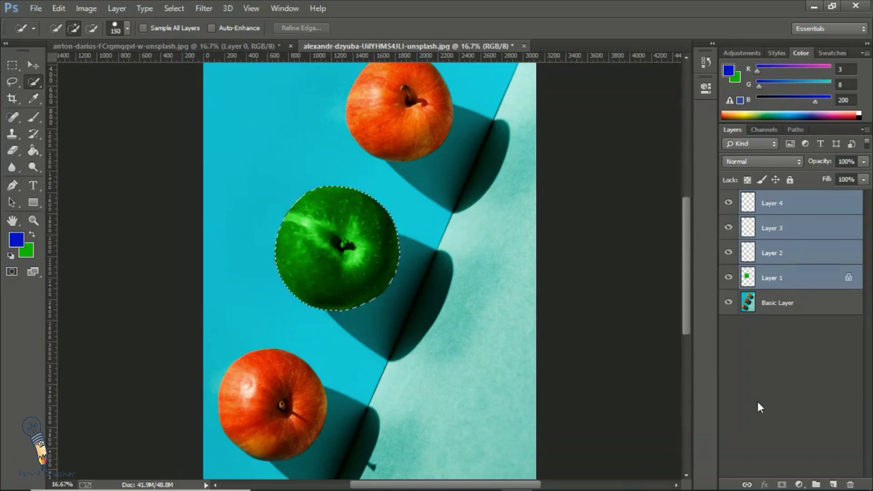
Group the selected layers into Group 1 with Ctrl+G and expand it to show Layer 4.
{"action": "key", "text": "ctrl+g"}
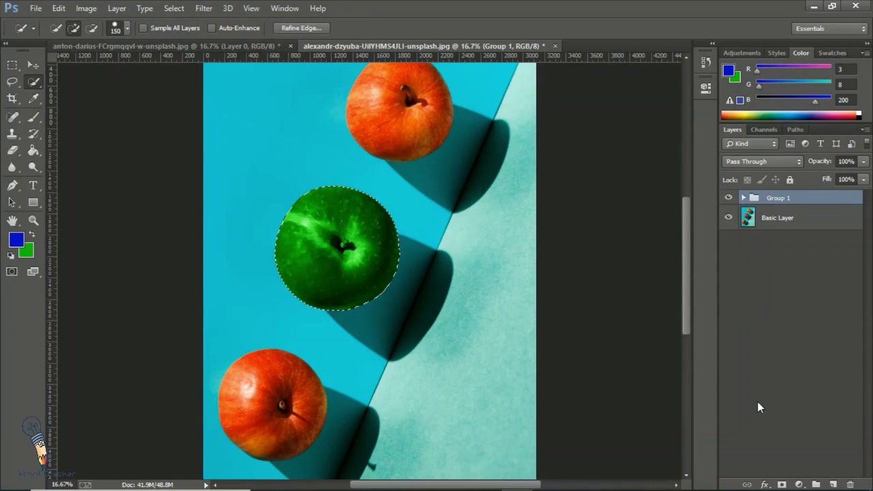
{"action": "left_click", "coordinate": [743, 198]}
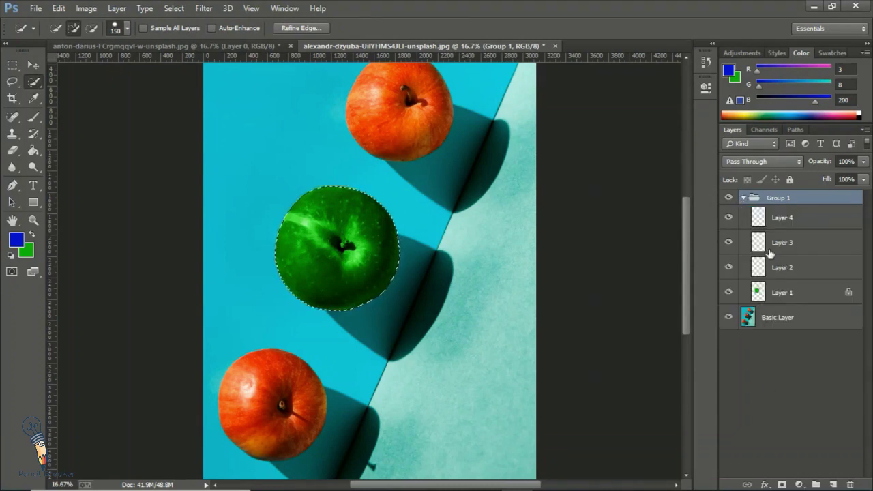
{"action": "left_click", "coordinate": [744, 197]}
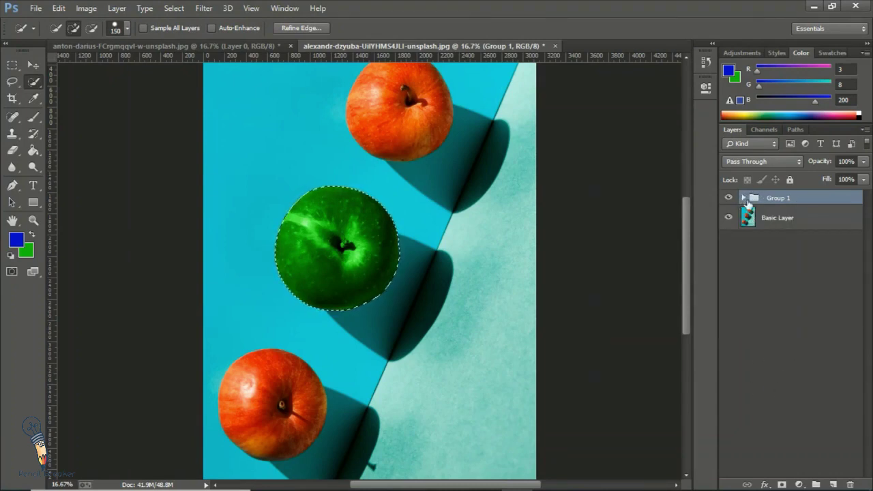
{"action": "left_click", "coordinate": [744, 198]}
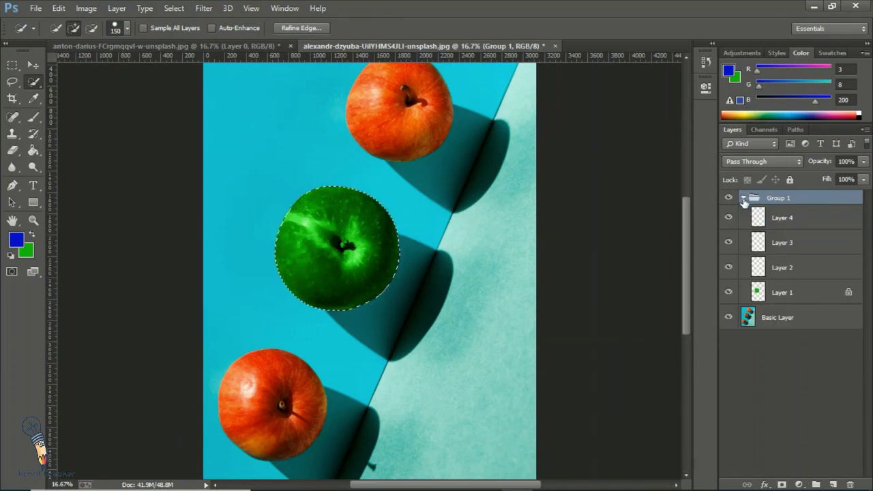
{"action": "left_click", "coordinate": [814, 222]}
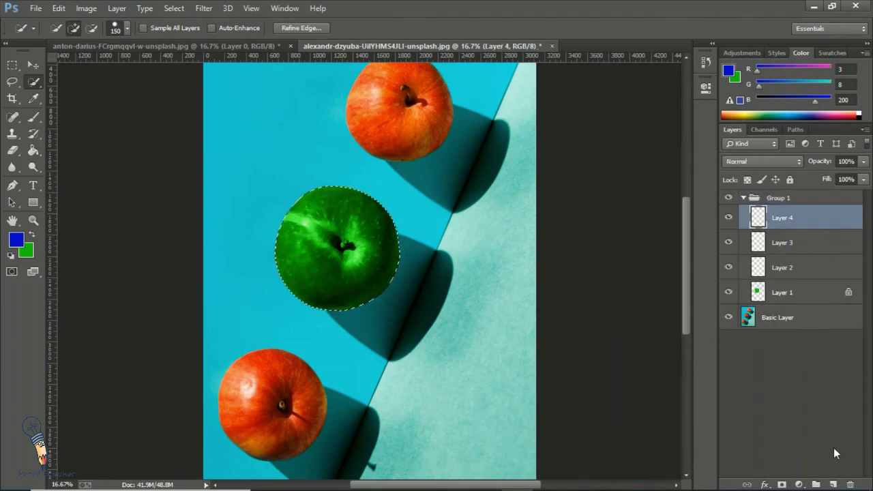
Delete the empty Layers 4, 3 and 2, confirming each deletion.
{"action": "left_click", "coordinate": [849, 484]}
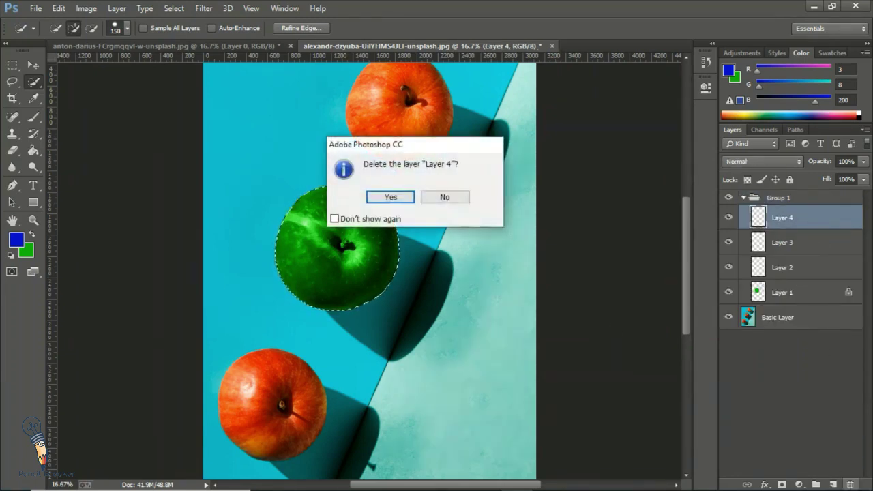
{"action": "left_click", "coordinate": [390, 197]}
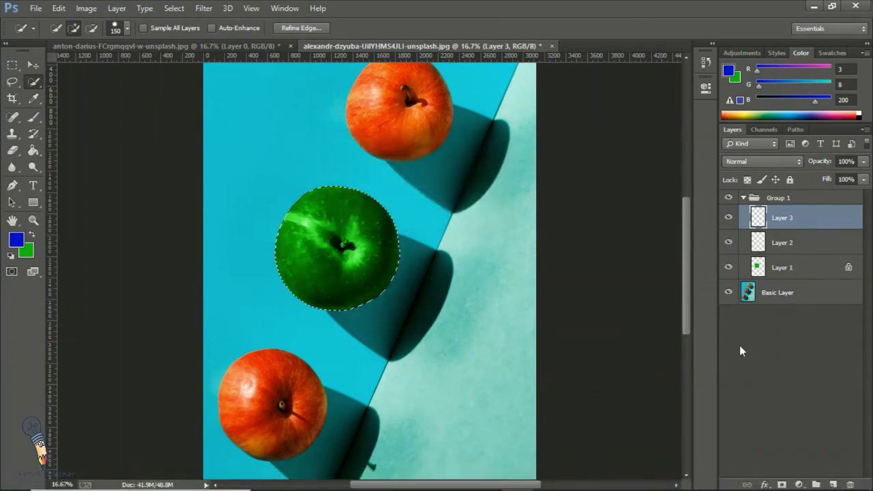
{"action": "left_click", "coordinate": [850, 485]}
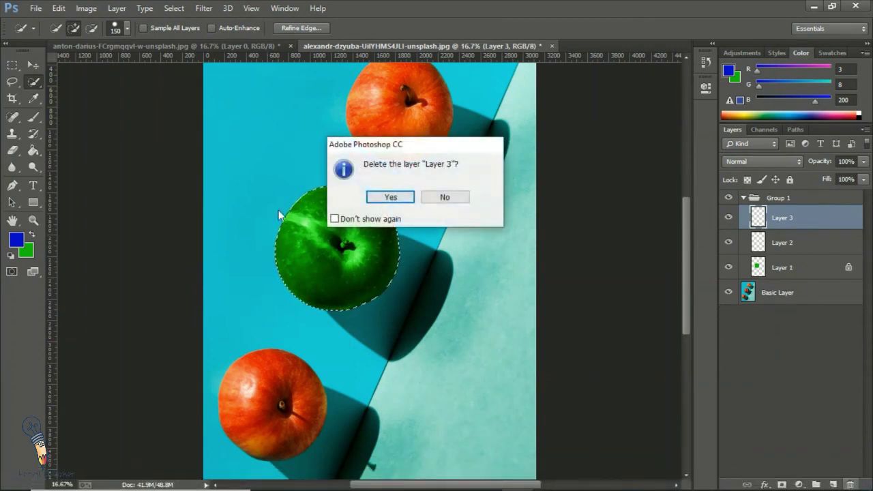
{"action": "left_click", "coordinate": [388, 197]}
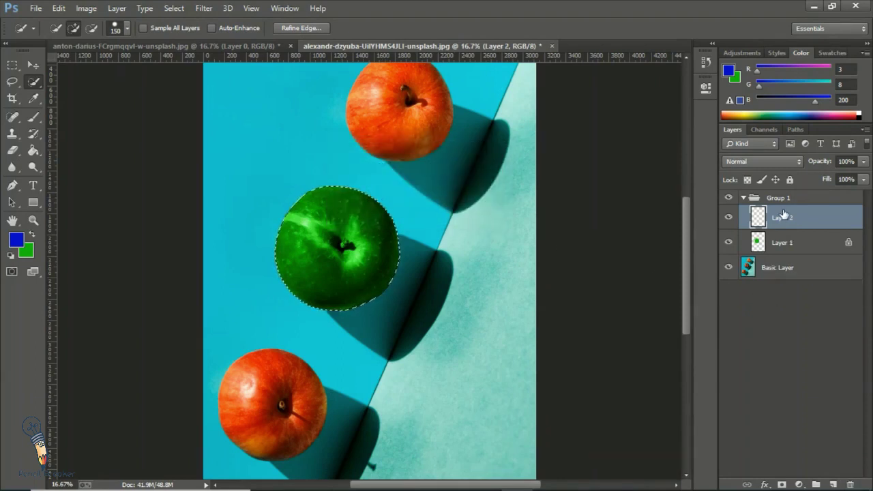
{"action": "left_click", "coordinate": [849, 485]}
{"action": "left_click", "coordinate": [387, 197]}
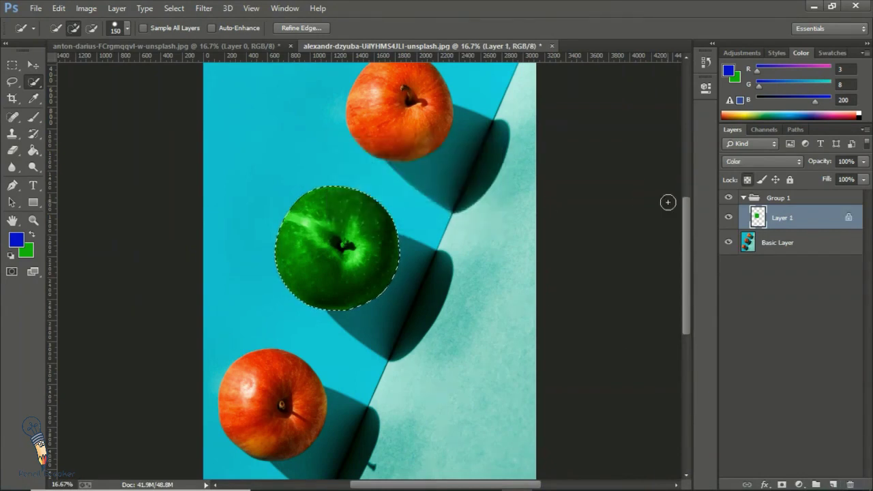
Delete Group 1 only, keeping Layer 1, and unlock Layer 1's transparent pixels.
{"action": "left_click", "coordinate": [766, 197]}
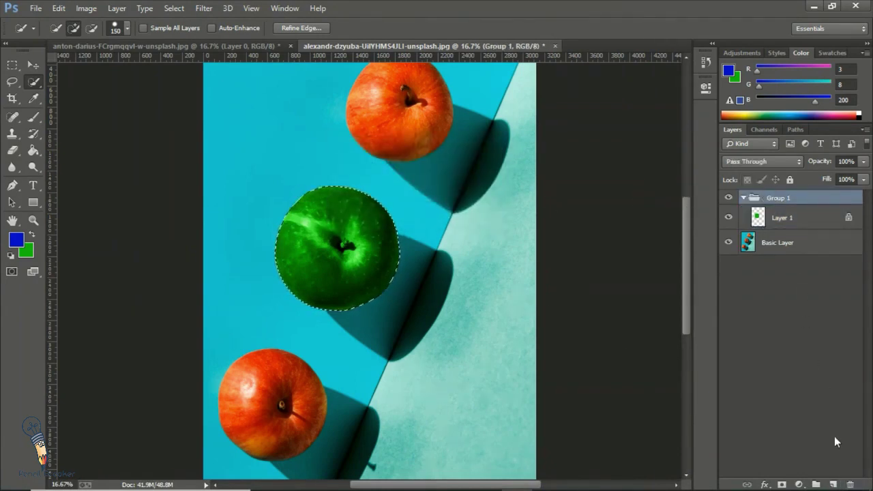
{"action": "left_click", "coordinate": [850, 485]}
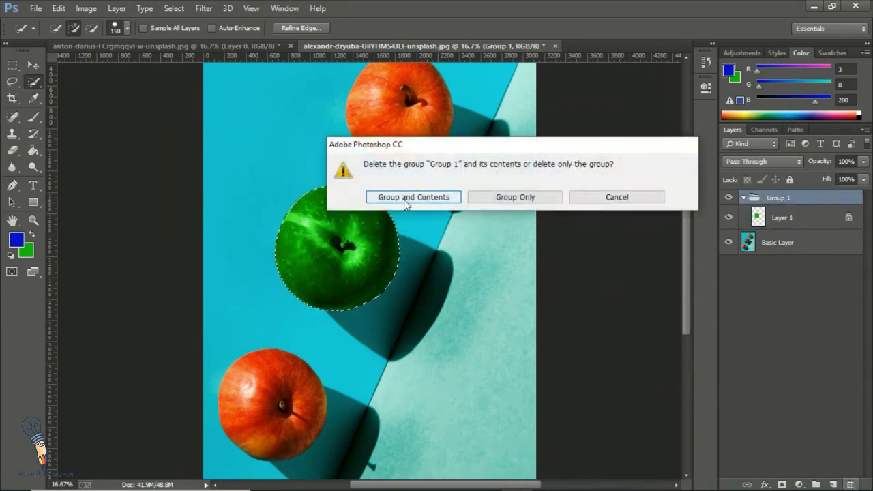
{"action": "left_click", "coordinate": [524, 198]}
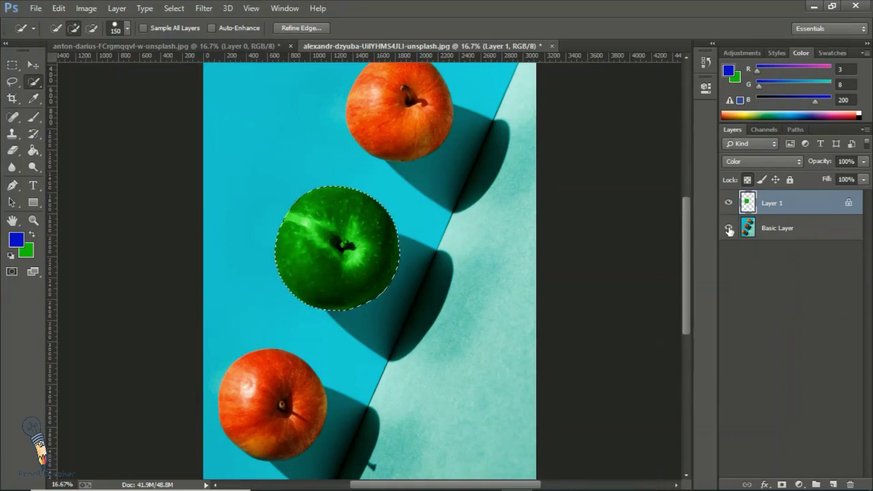
{"action": "left_click", "coordinate": [747, 180]}
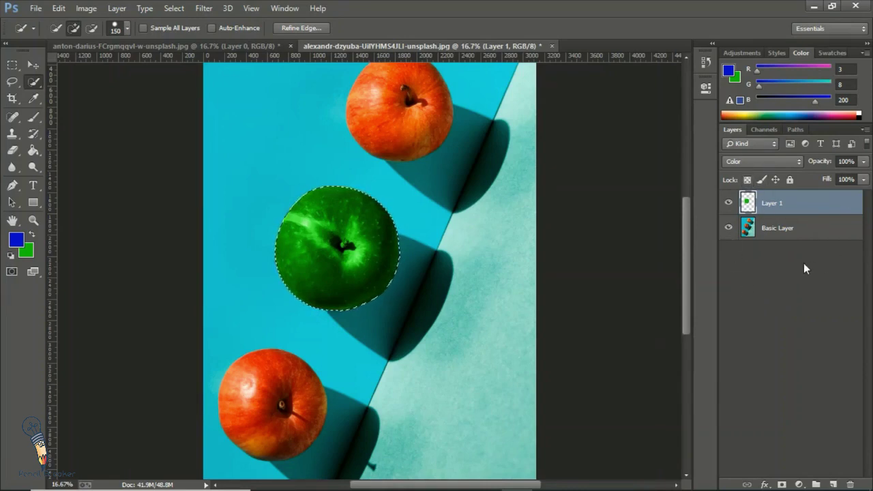